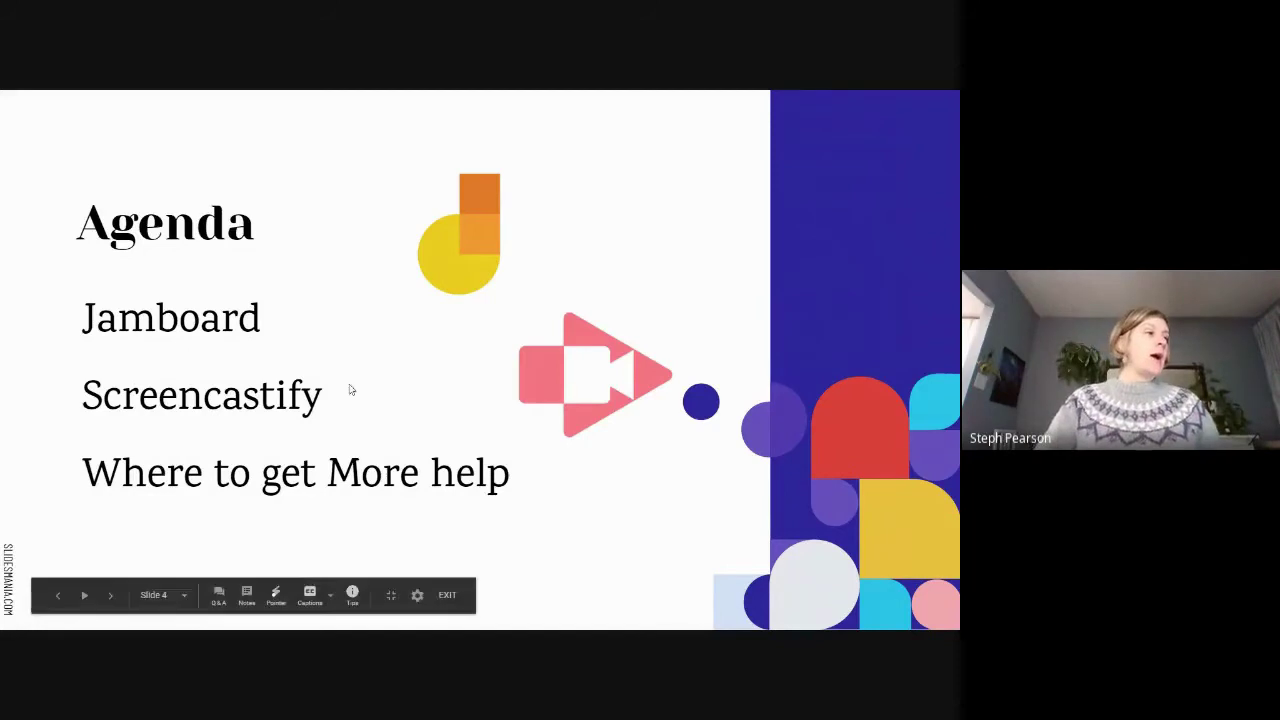
# Step: Advance the slideshow from the Agenda slide through the Jamboard title slide and the Make a Jamboard slide
pyautogui.click(401, 351)
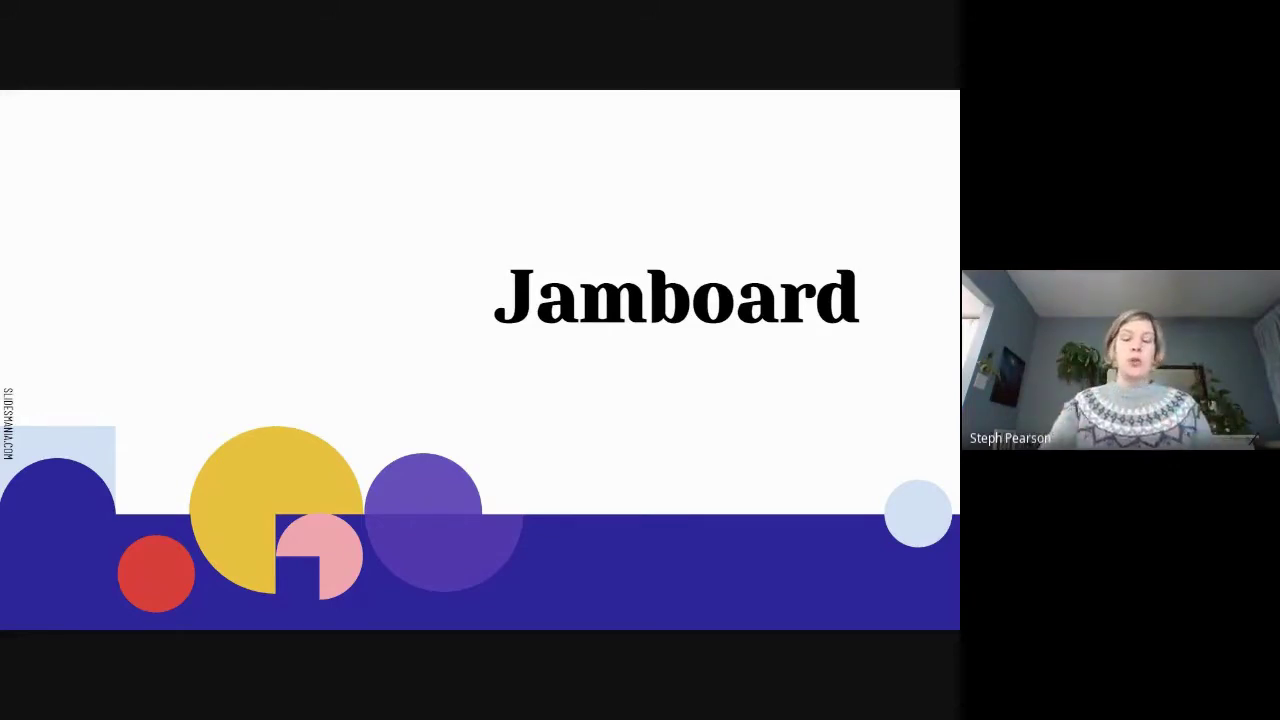
pyautogui.press('Right')
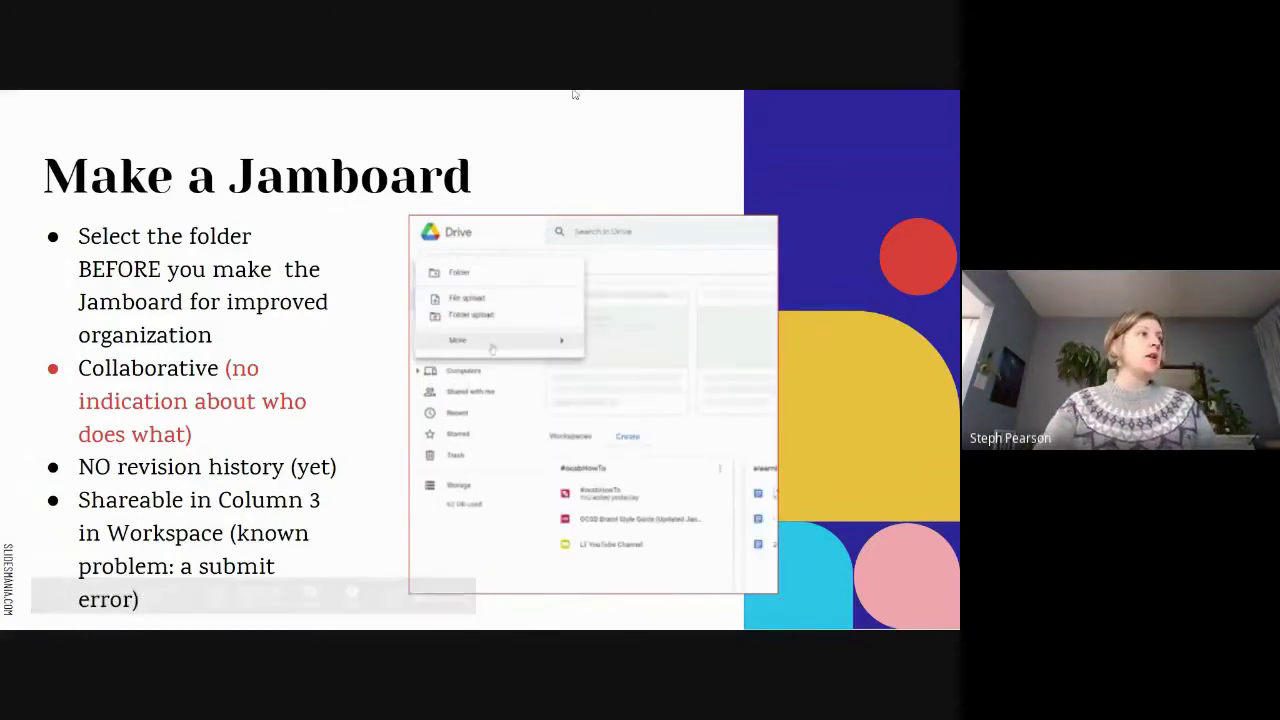
pyautogui.press('Right')
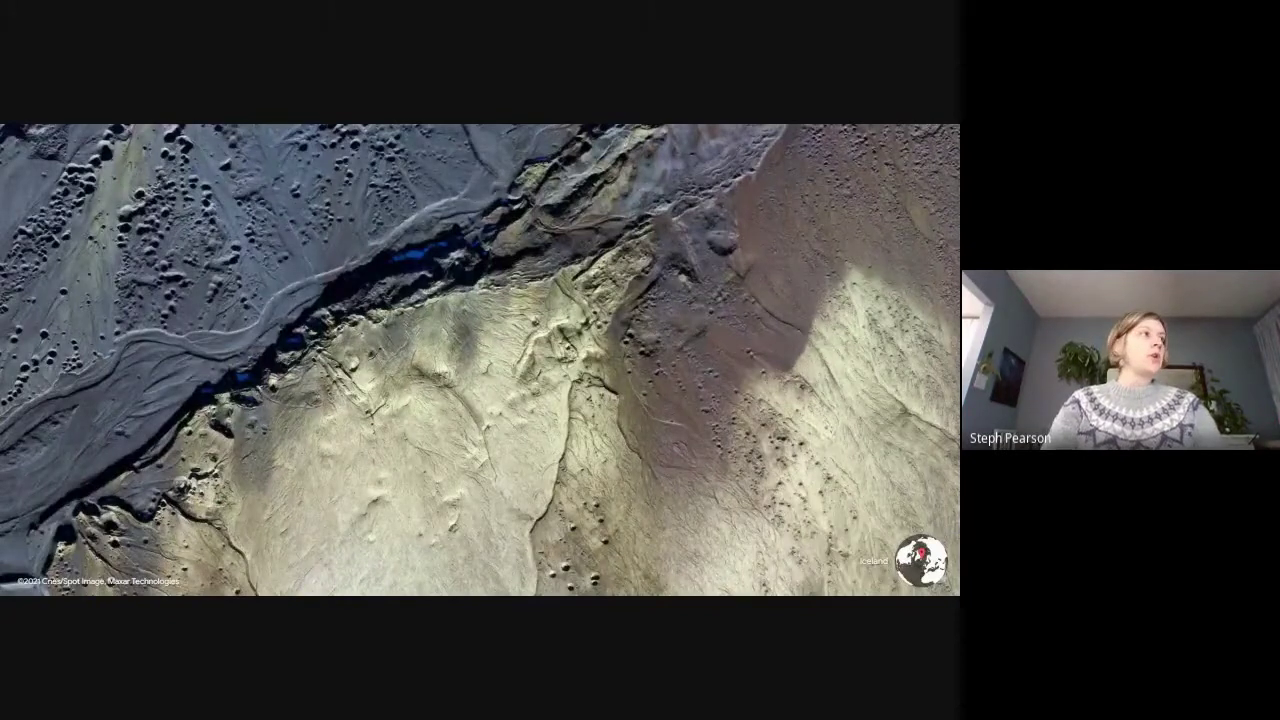
# Step: Switch to Google Jamboard to browse the recent Jams, and return to the Google Meet call
pyautogui.hotkey('alt', 'Tab')
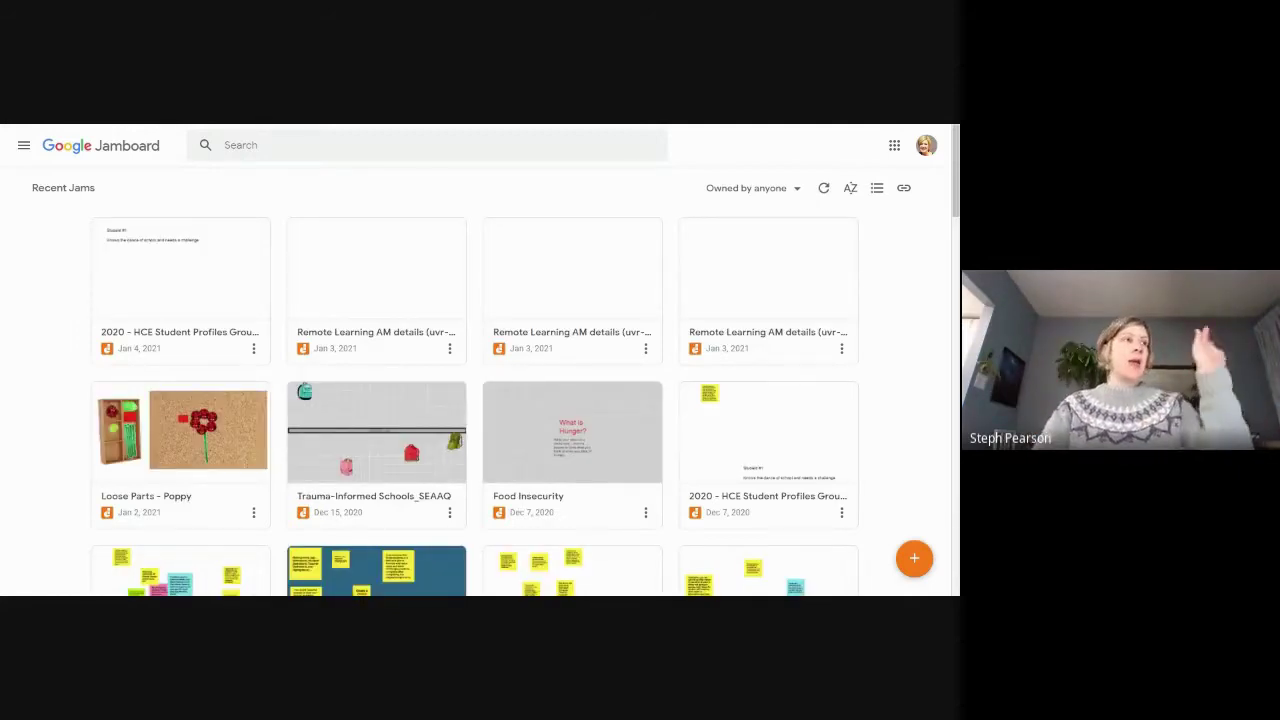
pyautogui.scroll(-5, 371, 243)
pyautogui.scroll(-2, 371, 243)
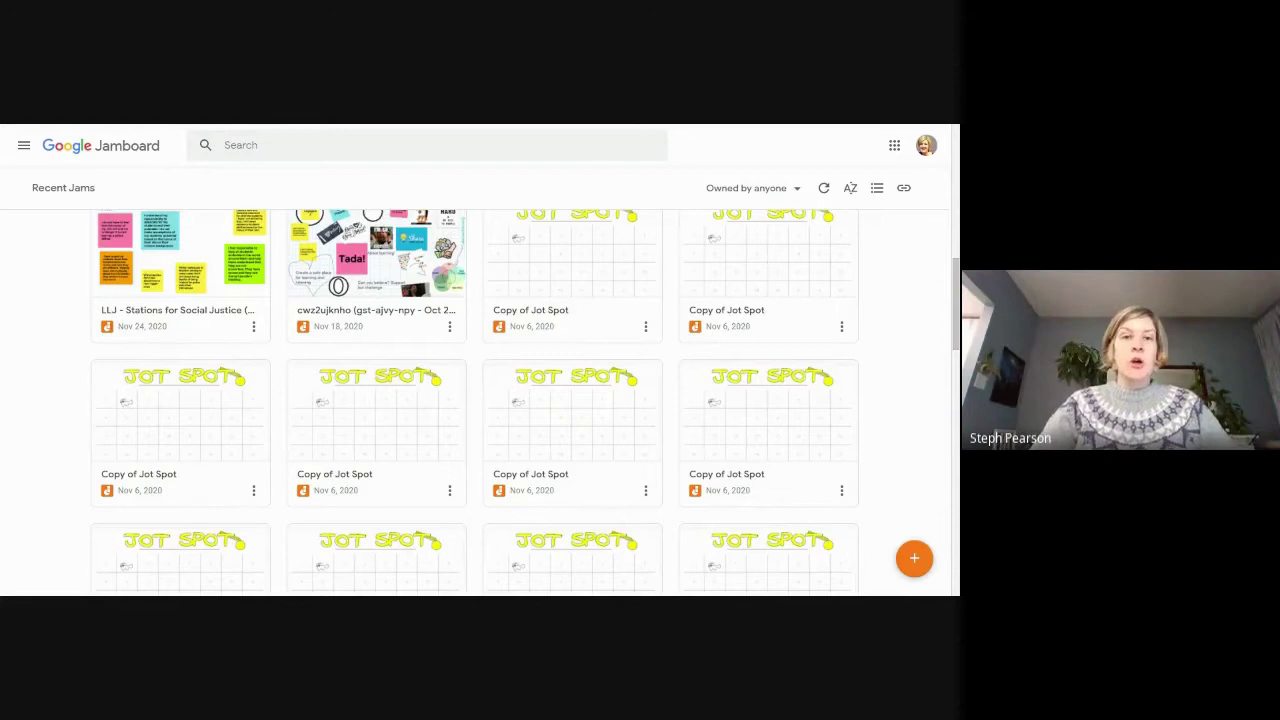
pyautogui.hotkey('alt', 'Tab')
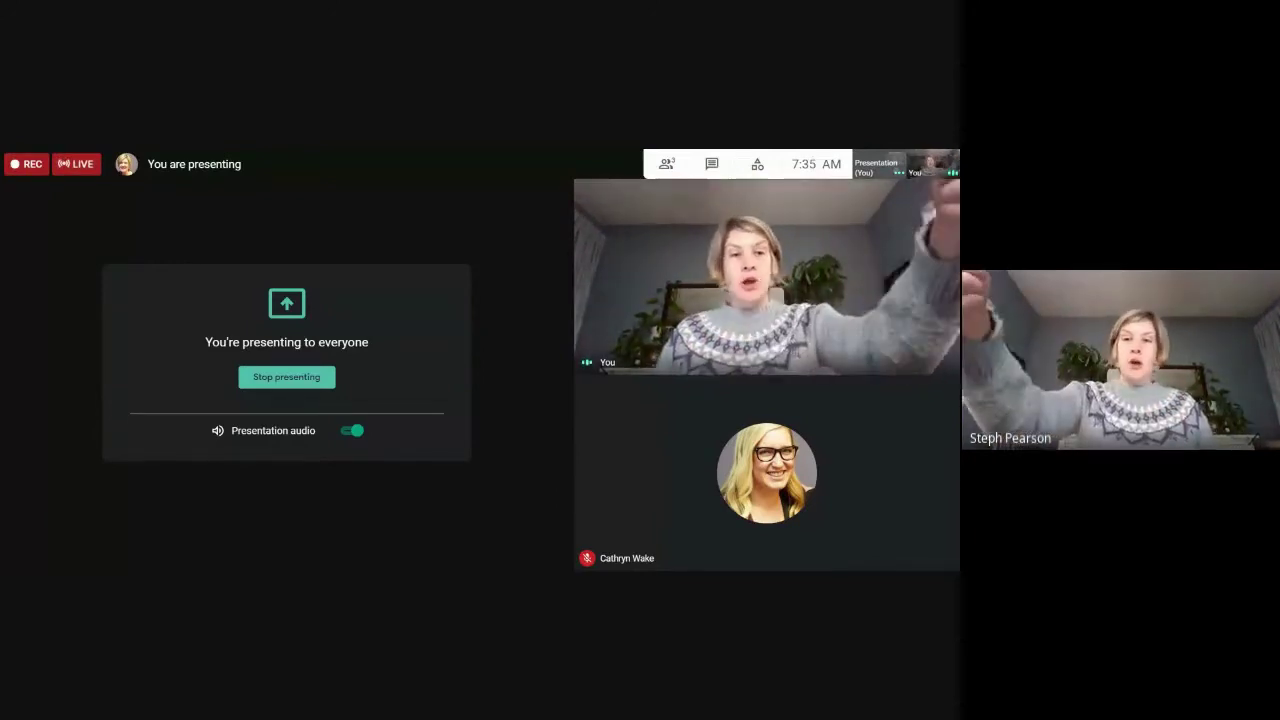
pyautogui.moveTo(596, 245)
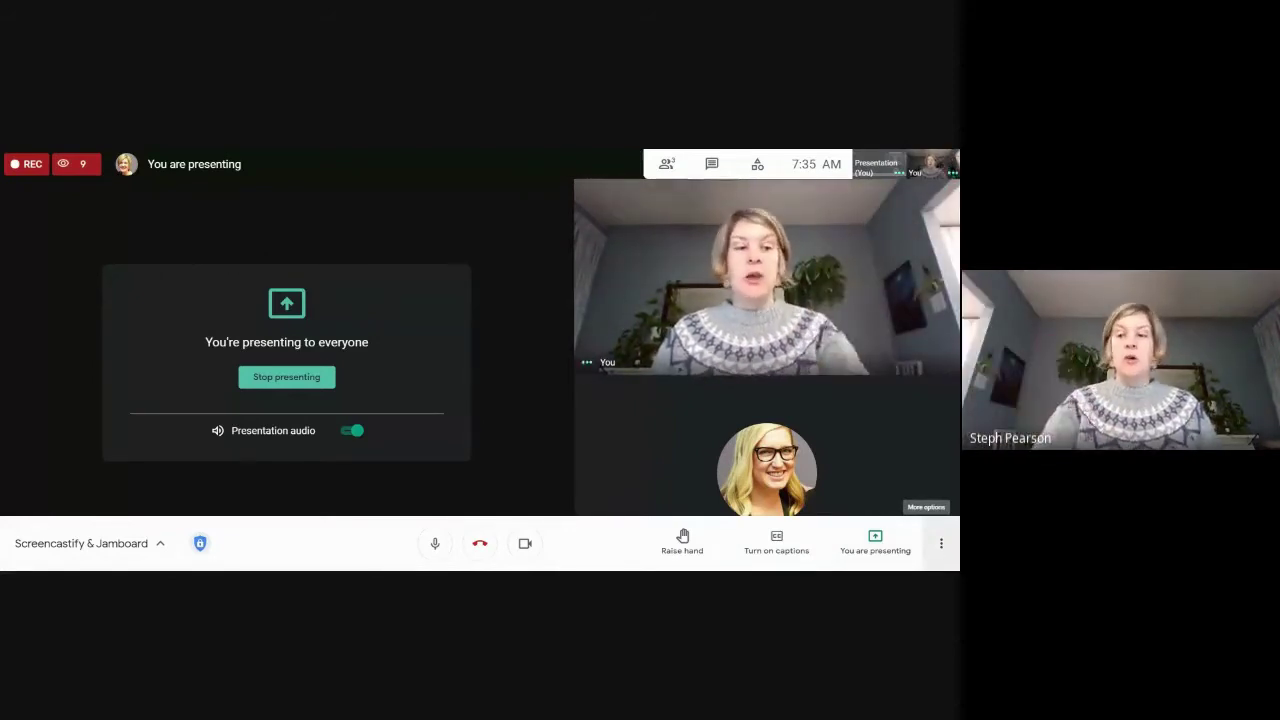
pyautogui.click(942, 548)
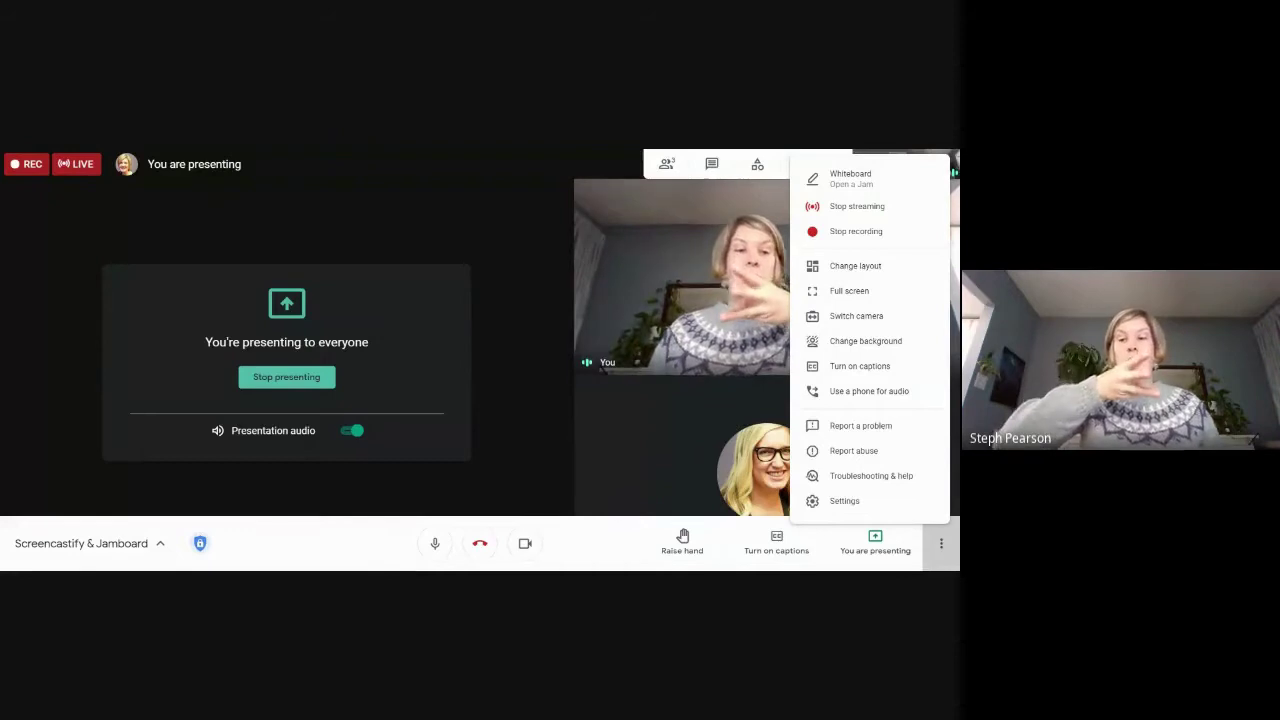
pyautogui.click(855, 180)
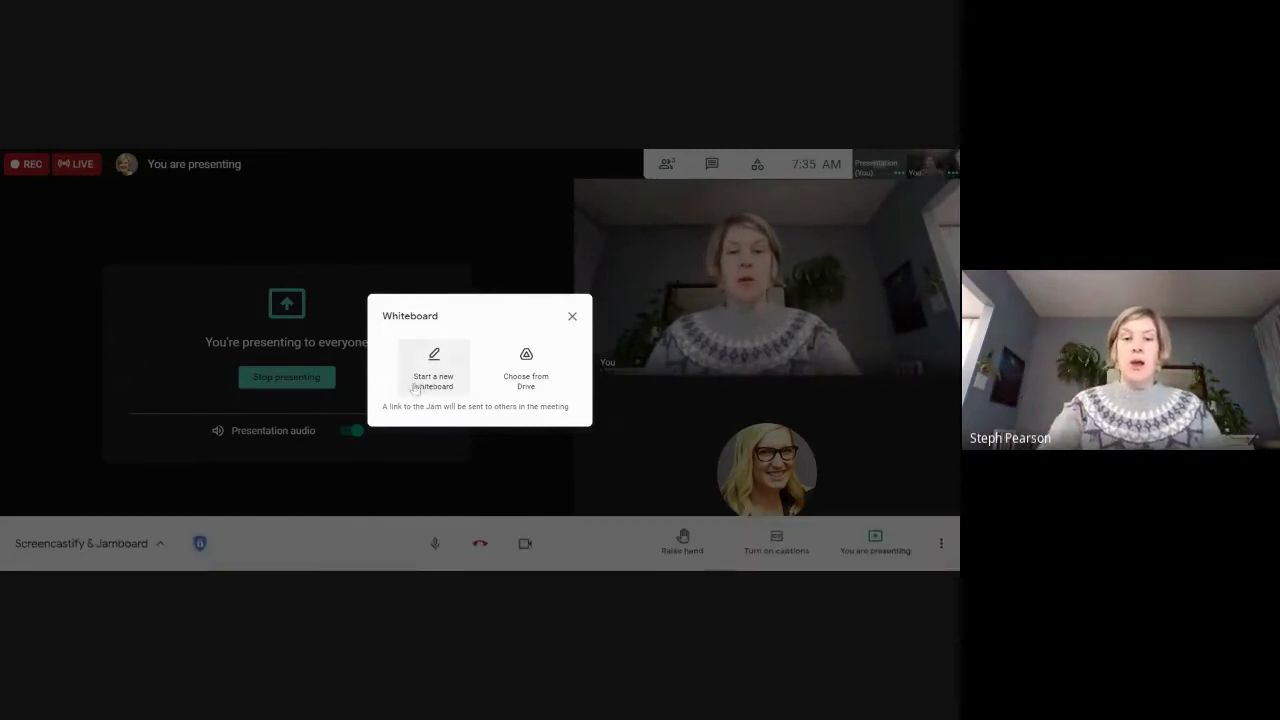
pyautogui.click(435, 377)
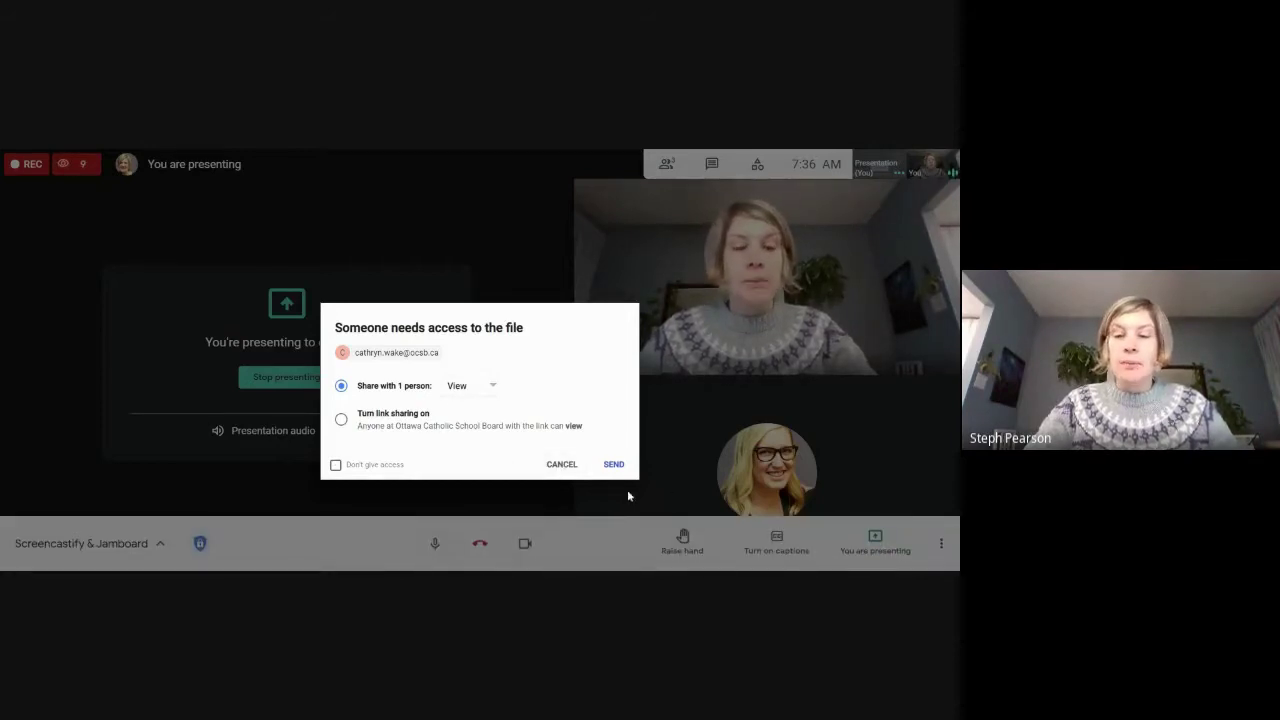
pyautogui.click(561, 465)
# Step: Present the entire screen to the meeting and start a new whiteboard for the call
pyautogui.click(884, 550)
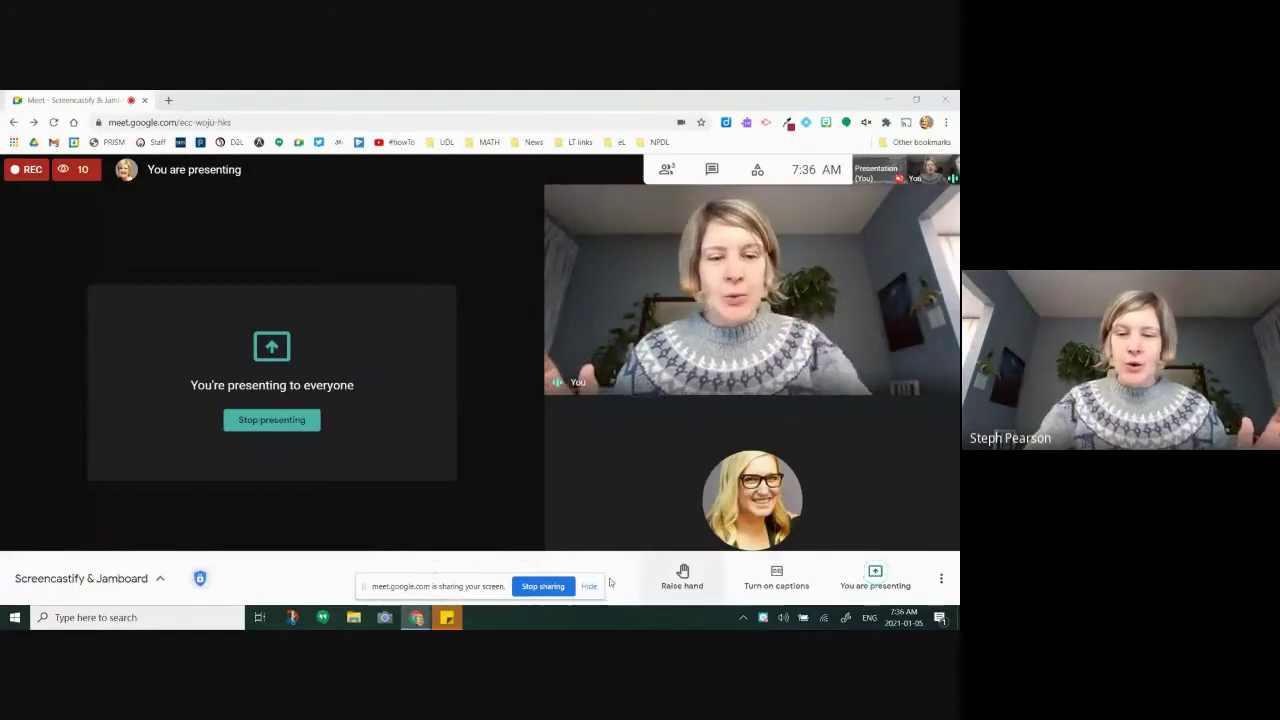
pyautogui.click(941, 582)
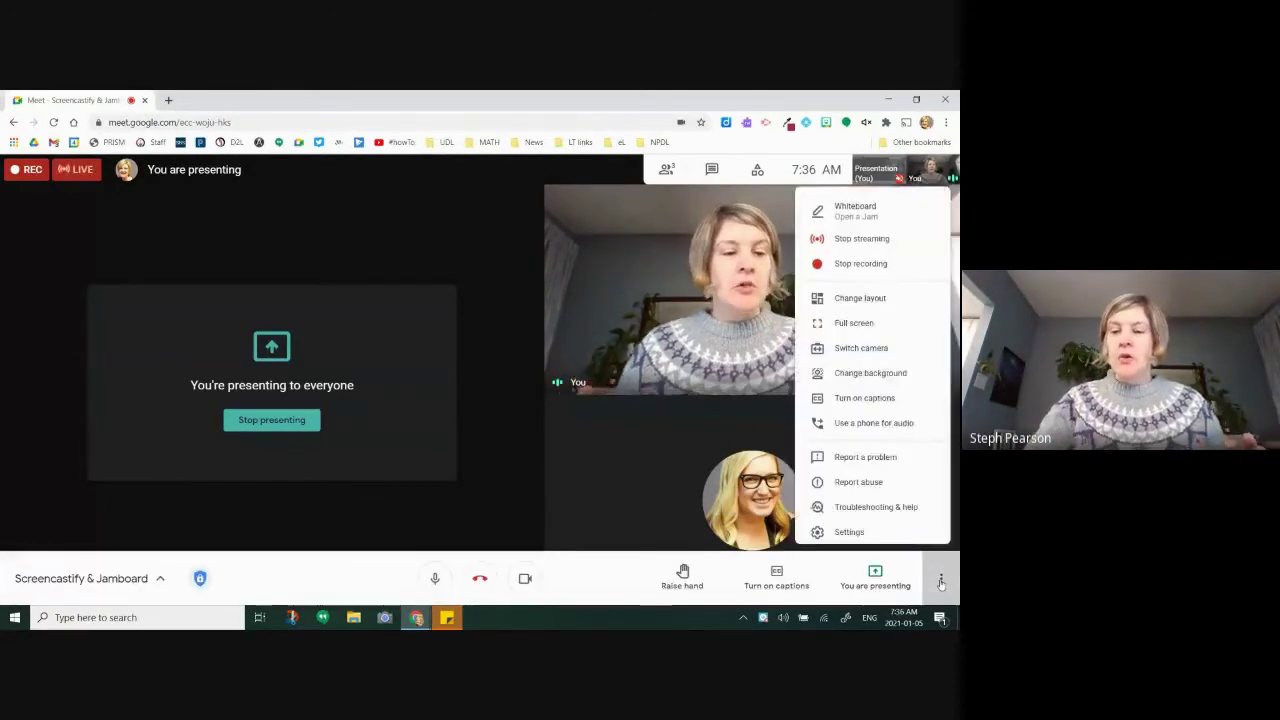
pyautogui.click(872, 204)
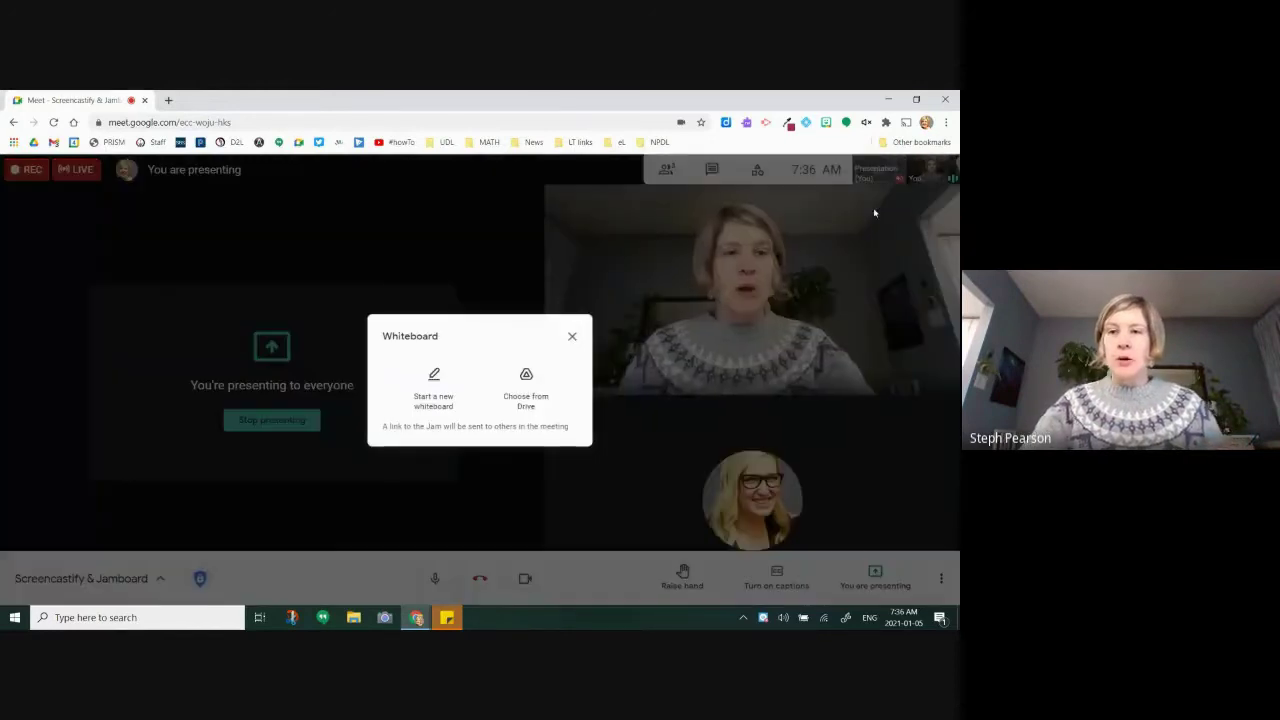
pyautogui.click(428, 402)
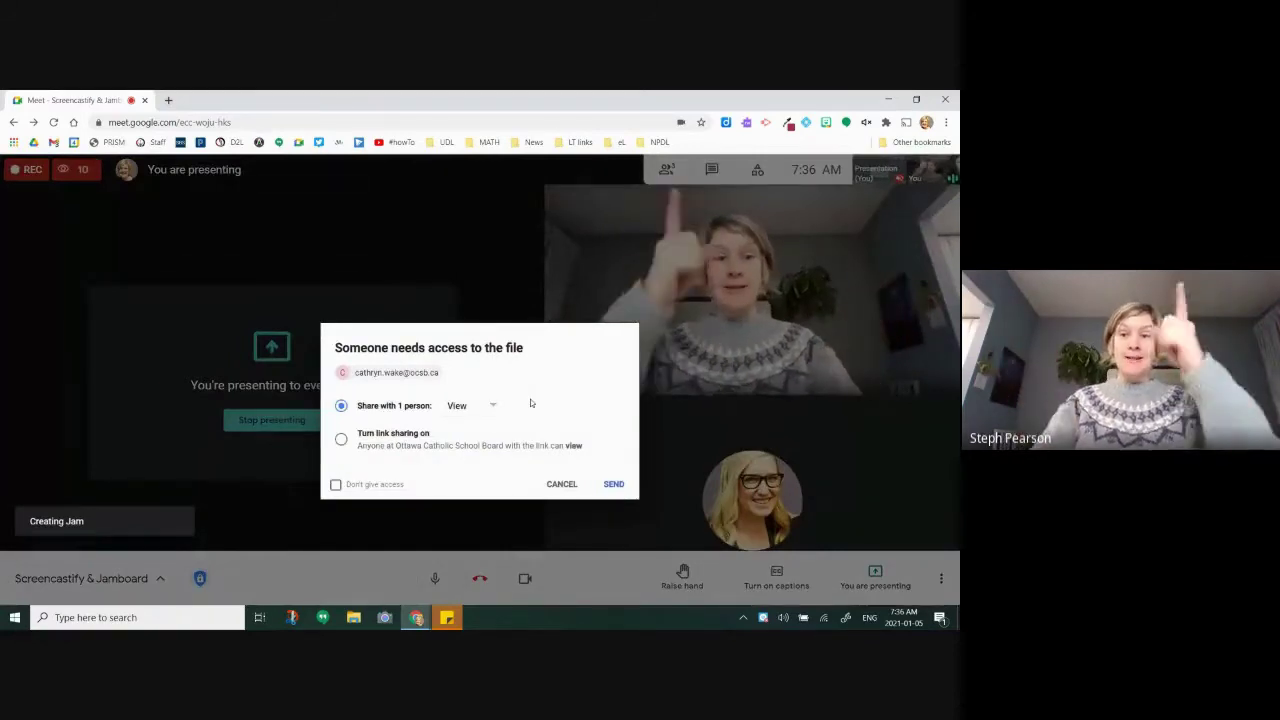
# Step: Share the new Jam with the one meeting participant who needs access, granting Edit permission
pyautogui.click(464, 418)
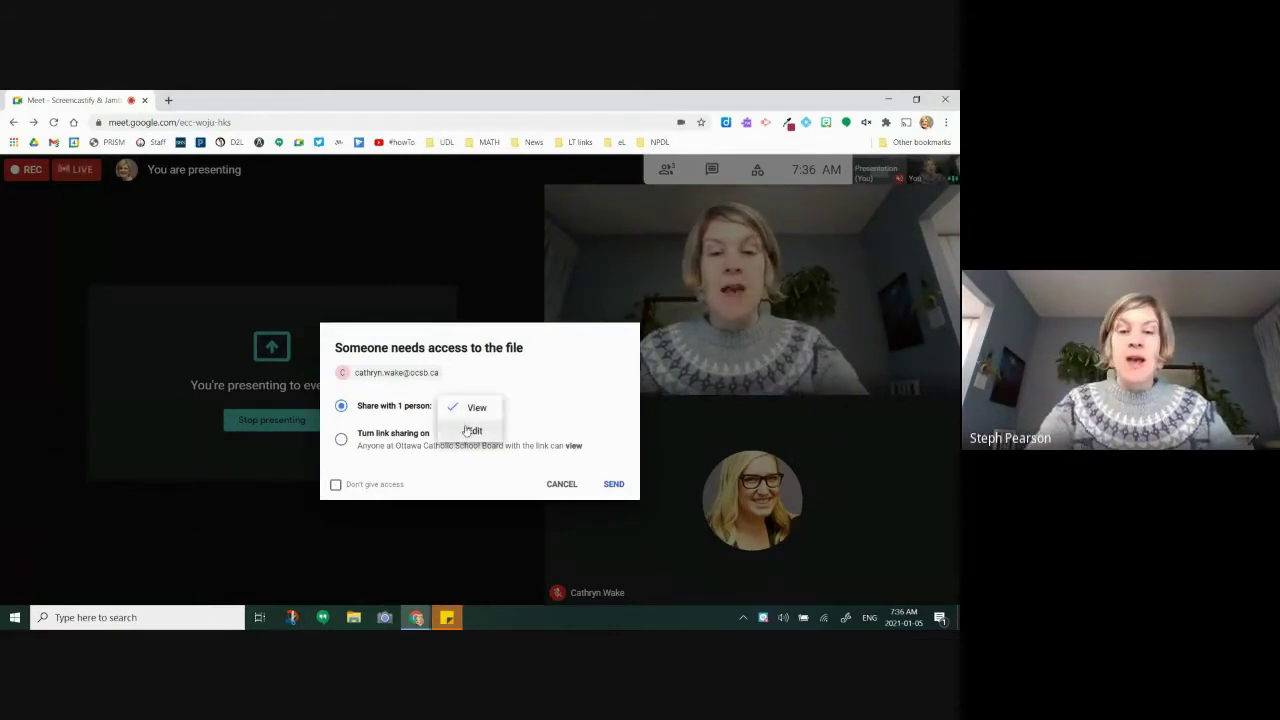
pyautogui.click(465, 430)
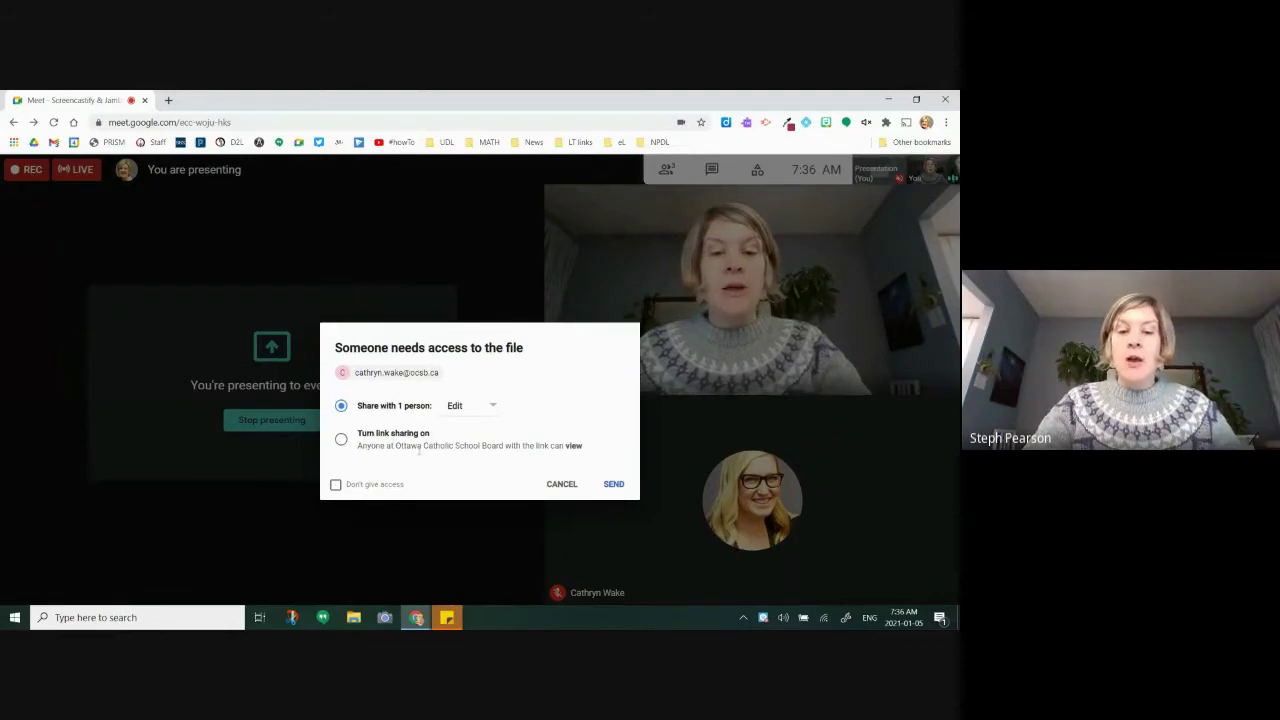
pyautogui.moveTo(396, 445); pyautogui.dragTo(499, 445)
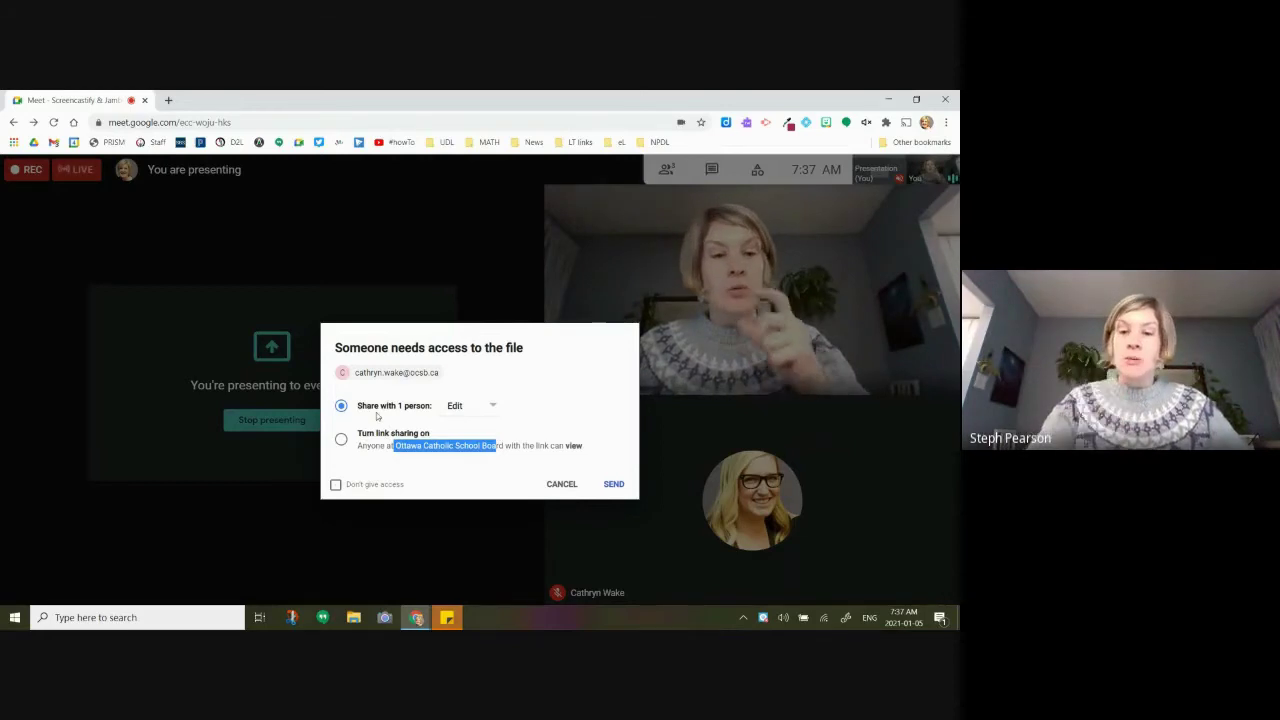
pyautogui.click(613, 486)
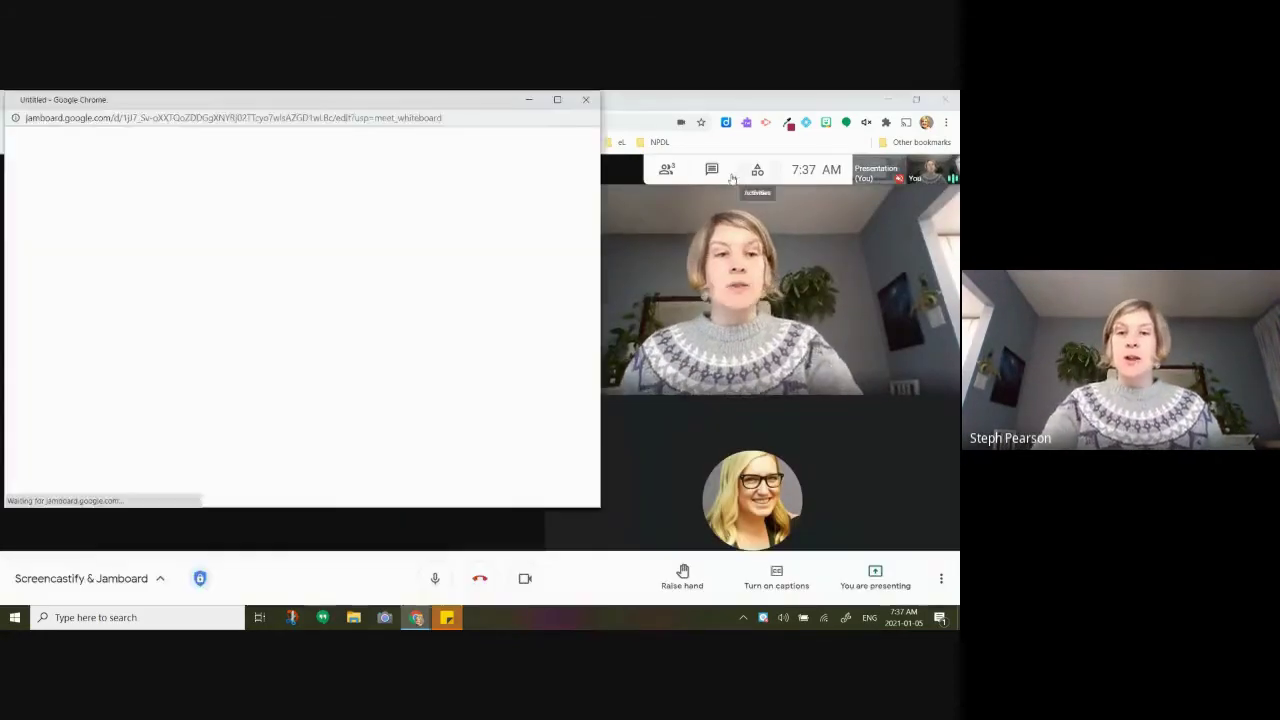
# Step: Show the meeting chat containing the shared Jam link, and bring up the new Jam's window maximized
pyautogui.click(712, 180)
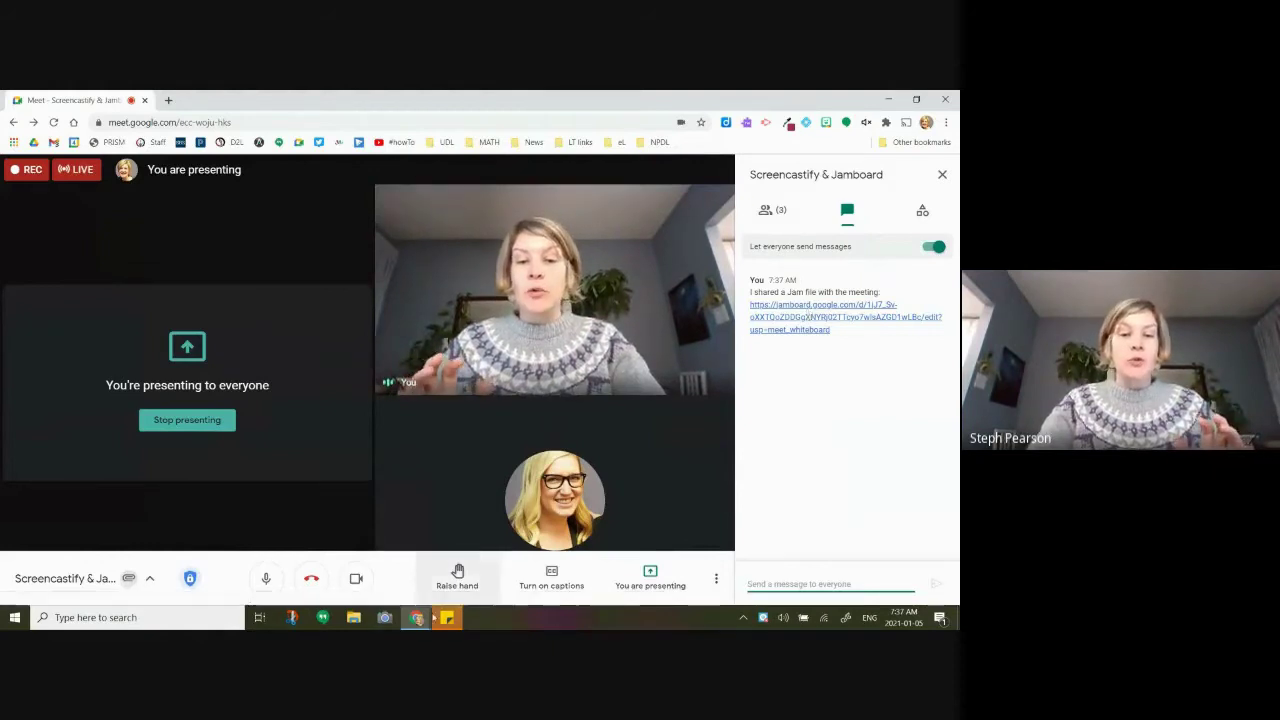
pyautogui.moveTo(416, 617)
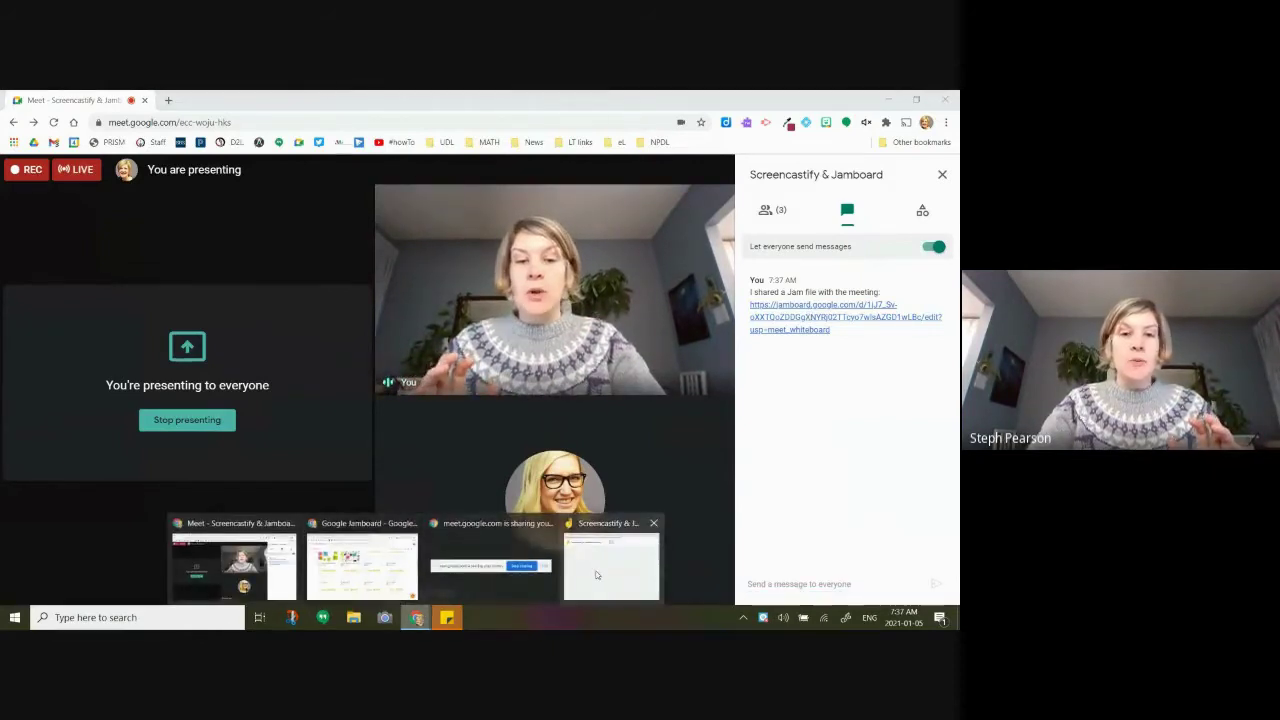
pyautogui.click(596, 571)
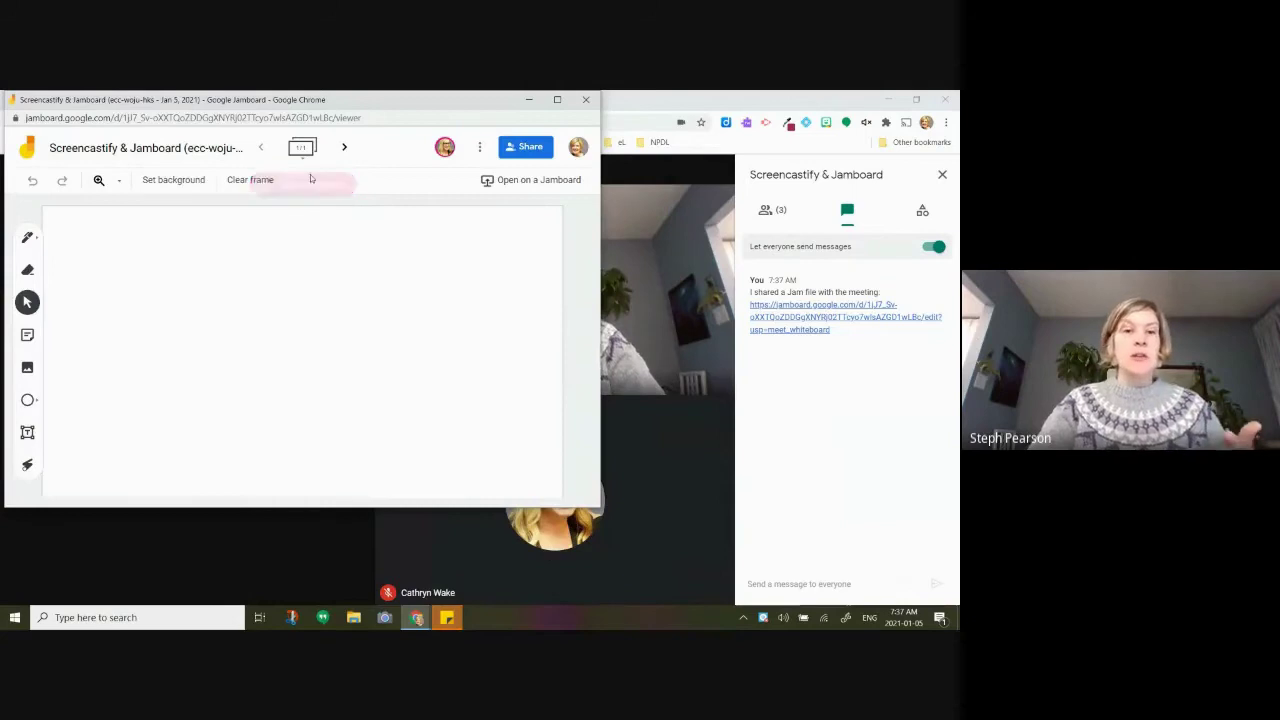
pyautogui.click(557, 99)
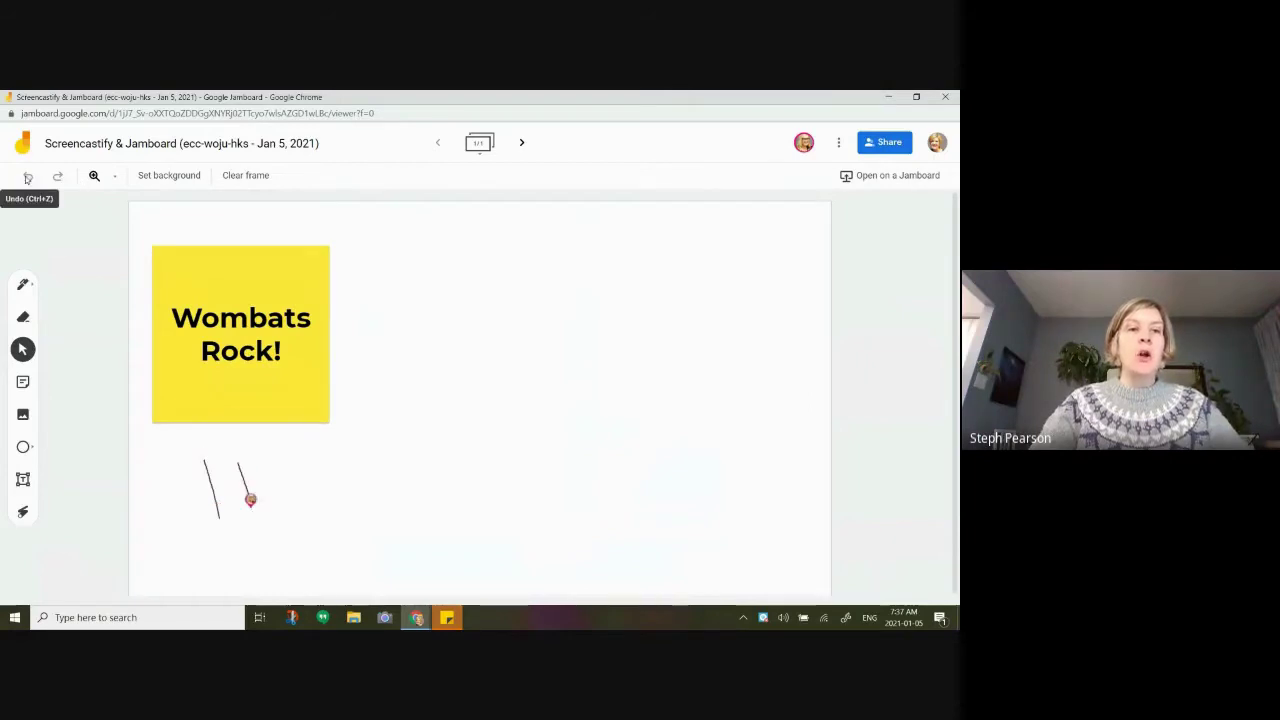
# Step: Activate the zoom tool and view the zoom levels available for the frame
pyautogui.click(94, 177)
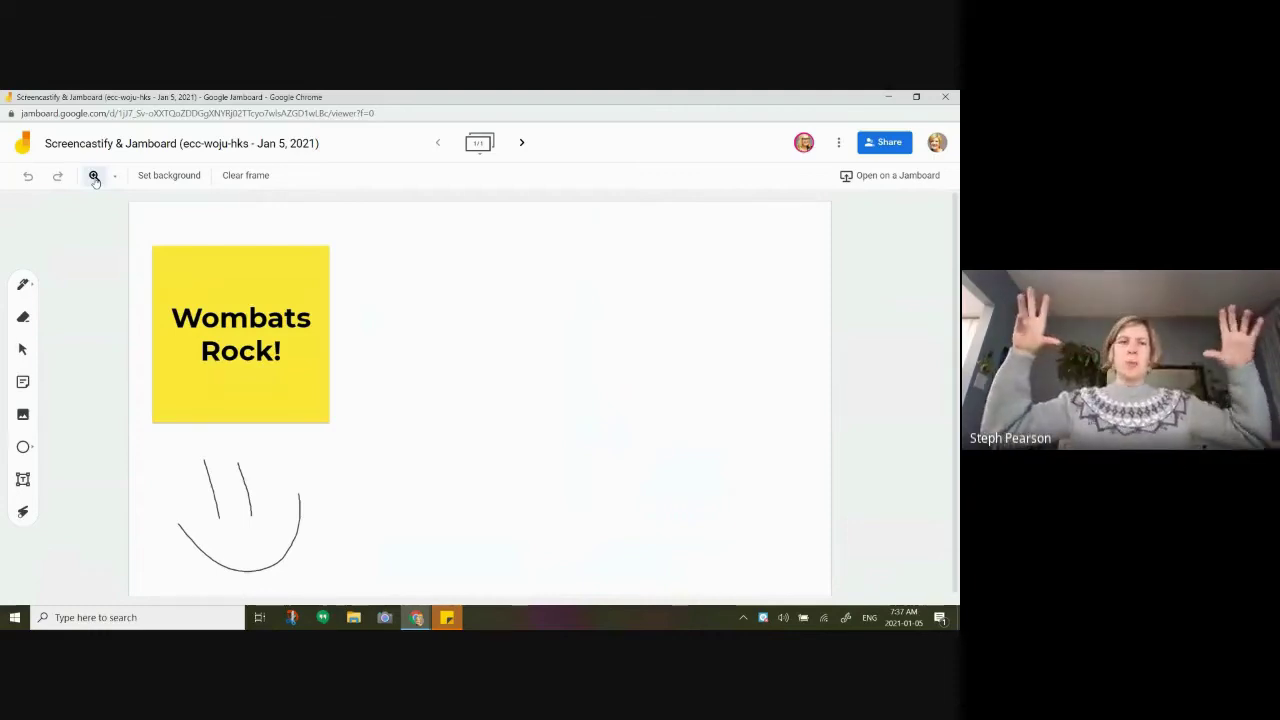
pyautogui.click(117, 177)
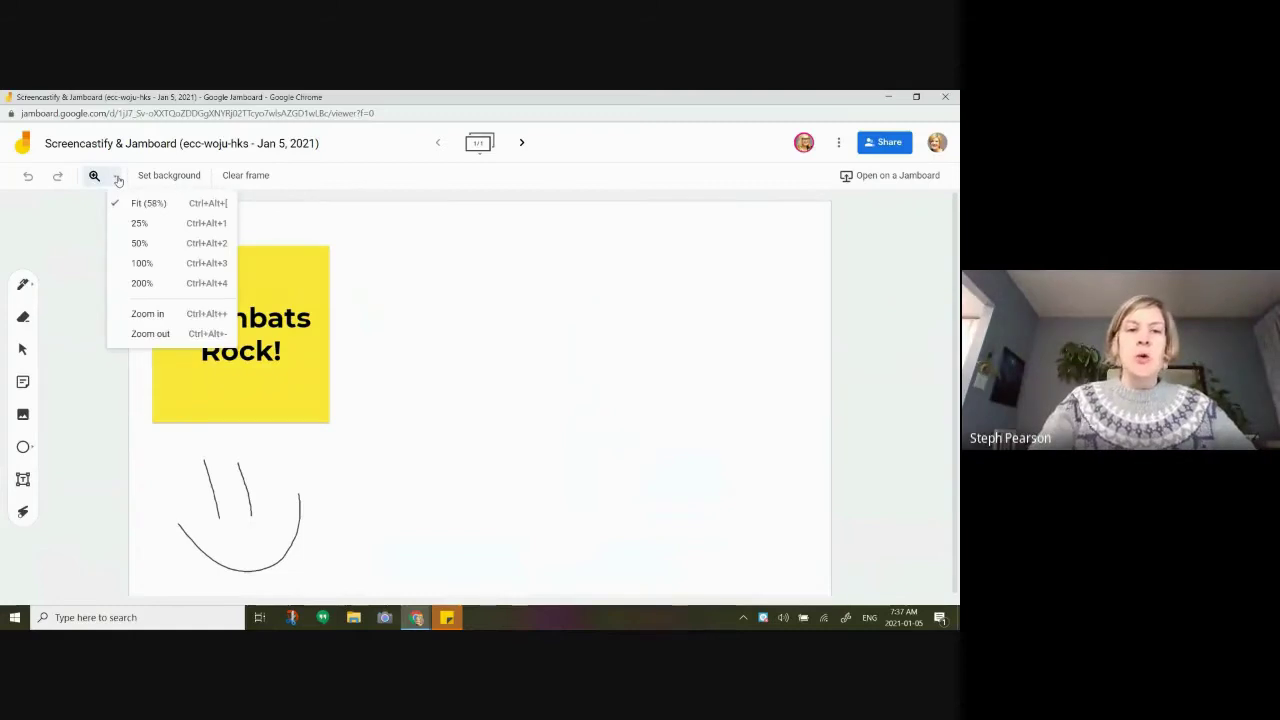
# Step: Try the dotted and lined backgrounds on the frame, and set its background to the grey grid
pyautogui.click(158, 177)
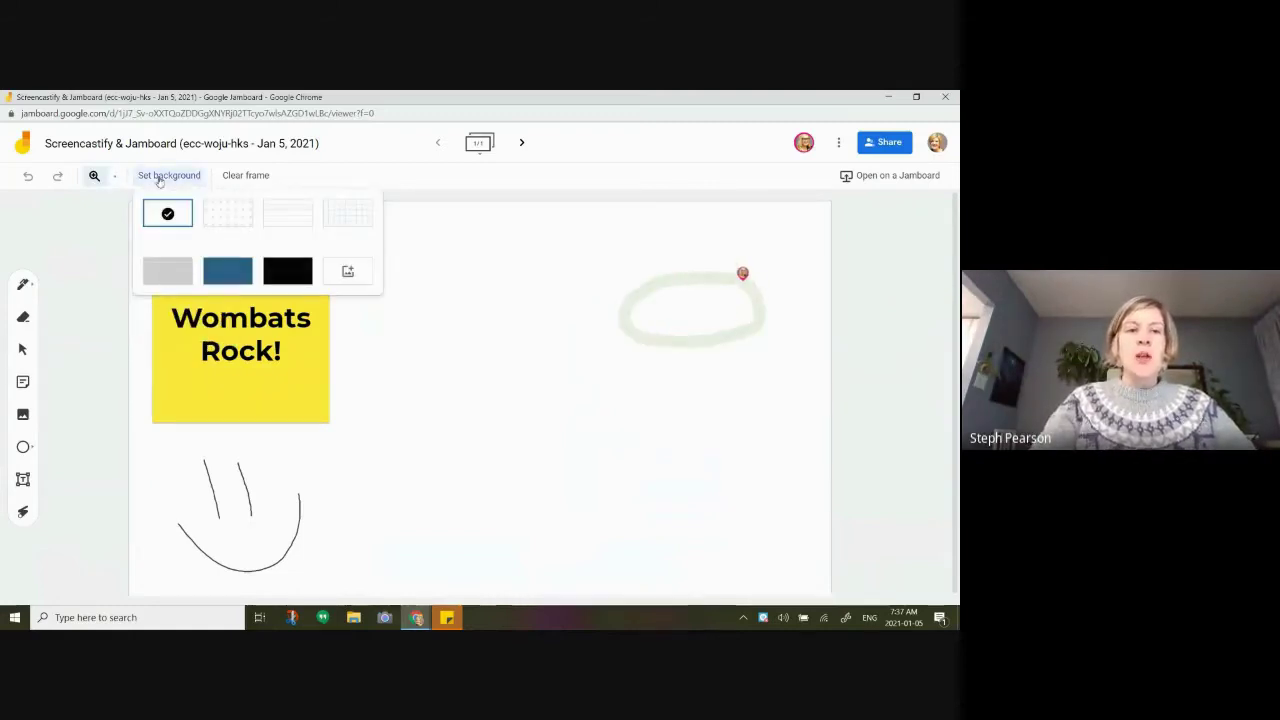
pyautogui.click(237, 220)
pyautogui.click(163, 178)
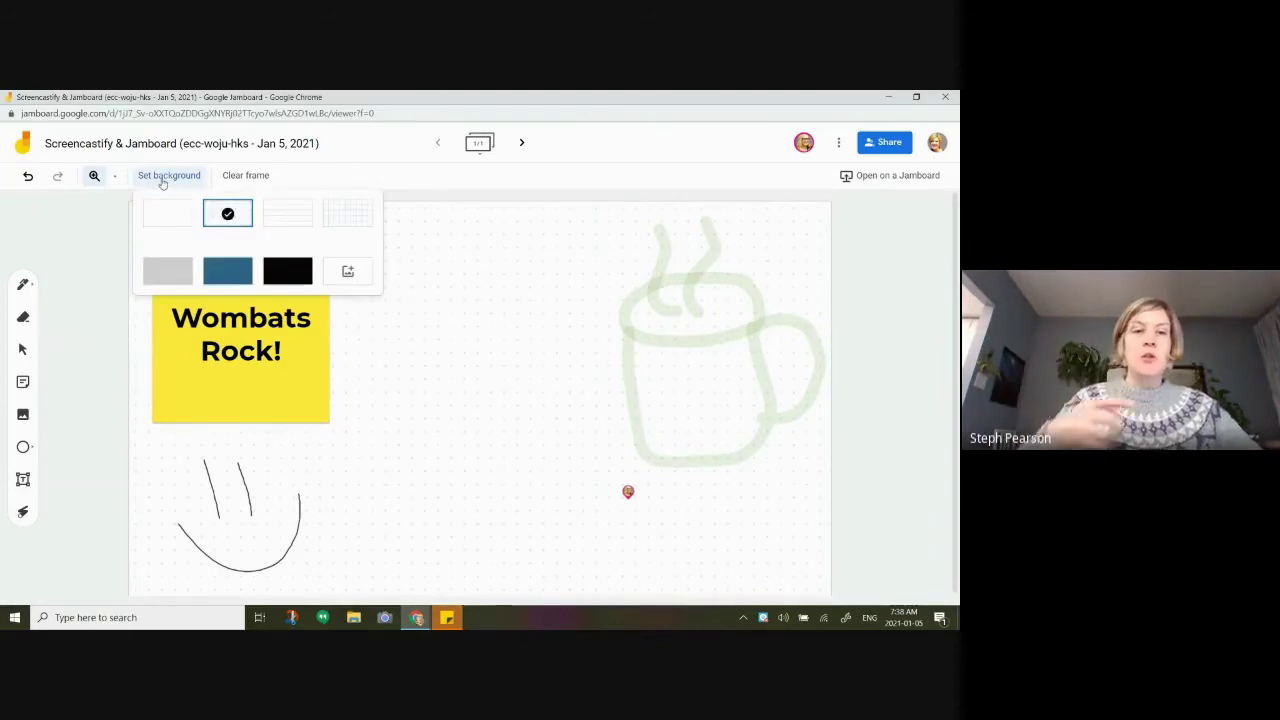
pyautogui.click(277, 217)
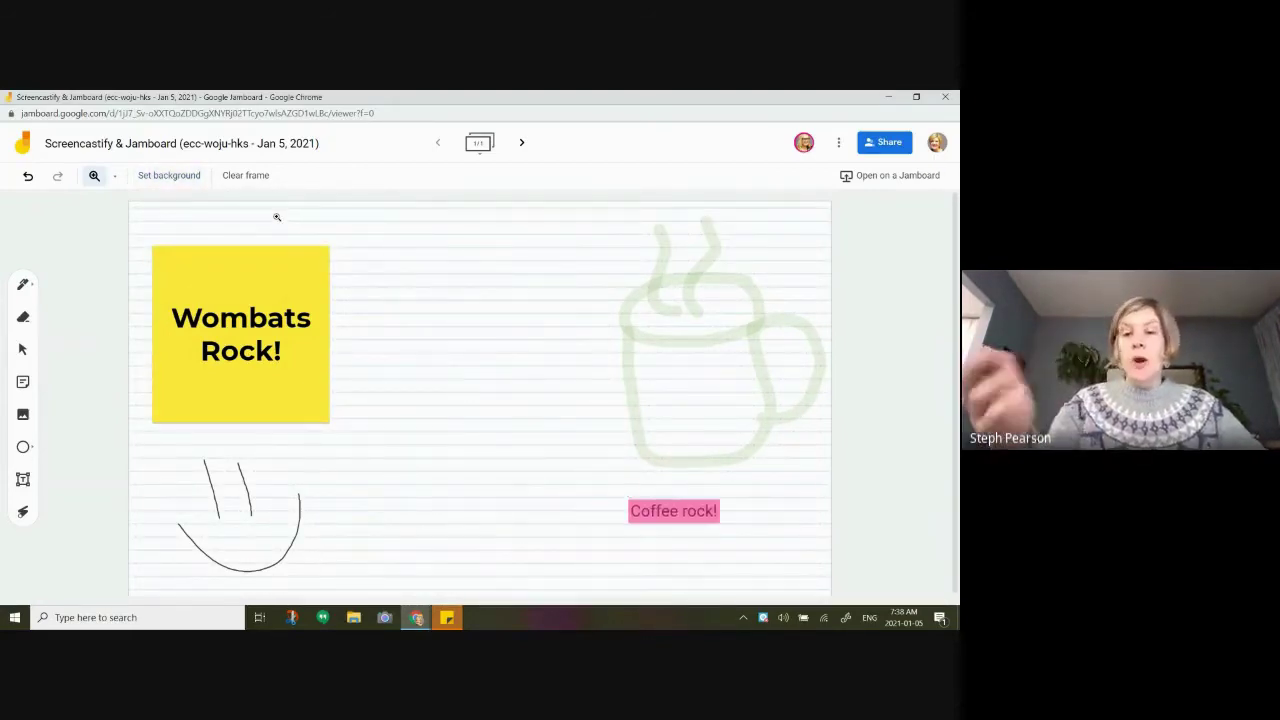
pyautogui.click(195, 180)
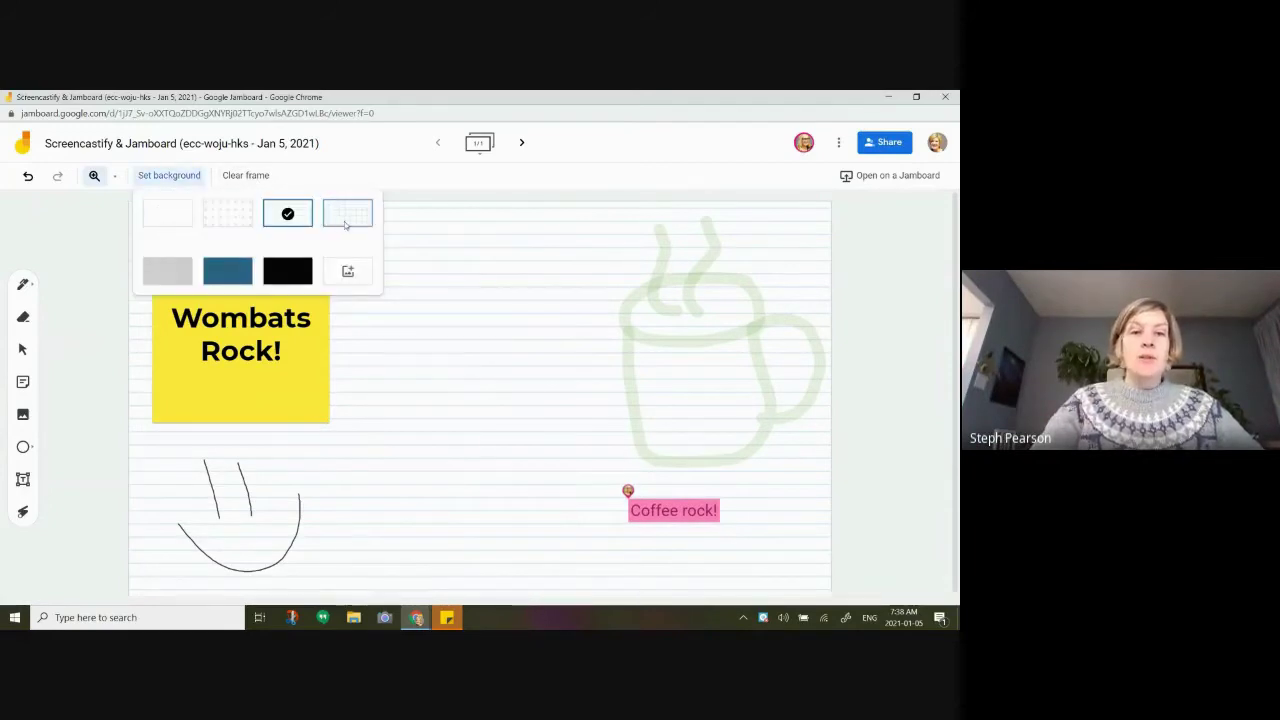
pyautogui.click(172, 274)
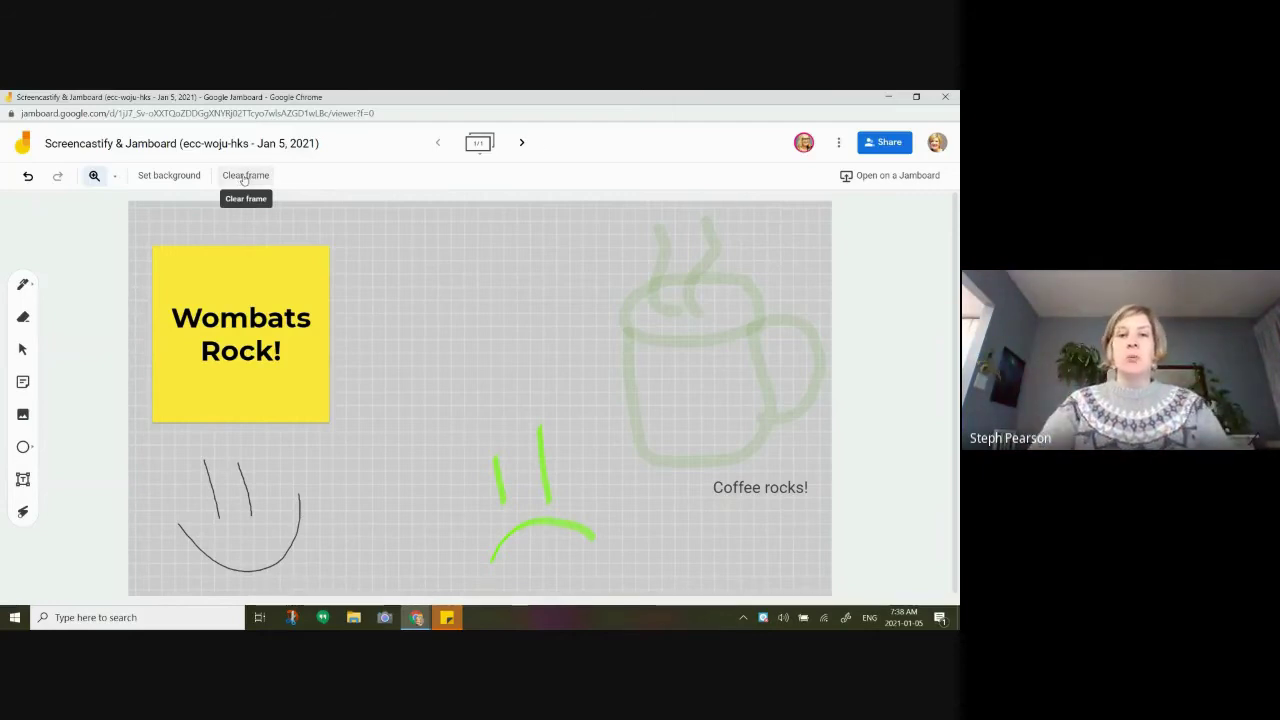
# Step: Expand the frame overview and add a blank frame before the "Wombats Rock!" frame
pyautogui.click(480, 146)
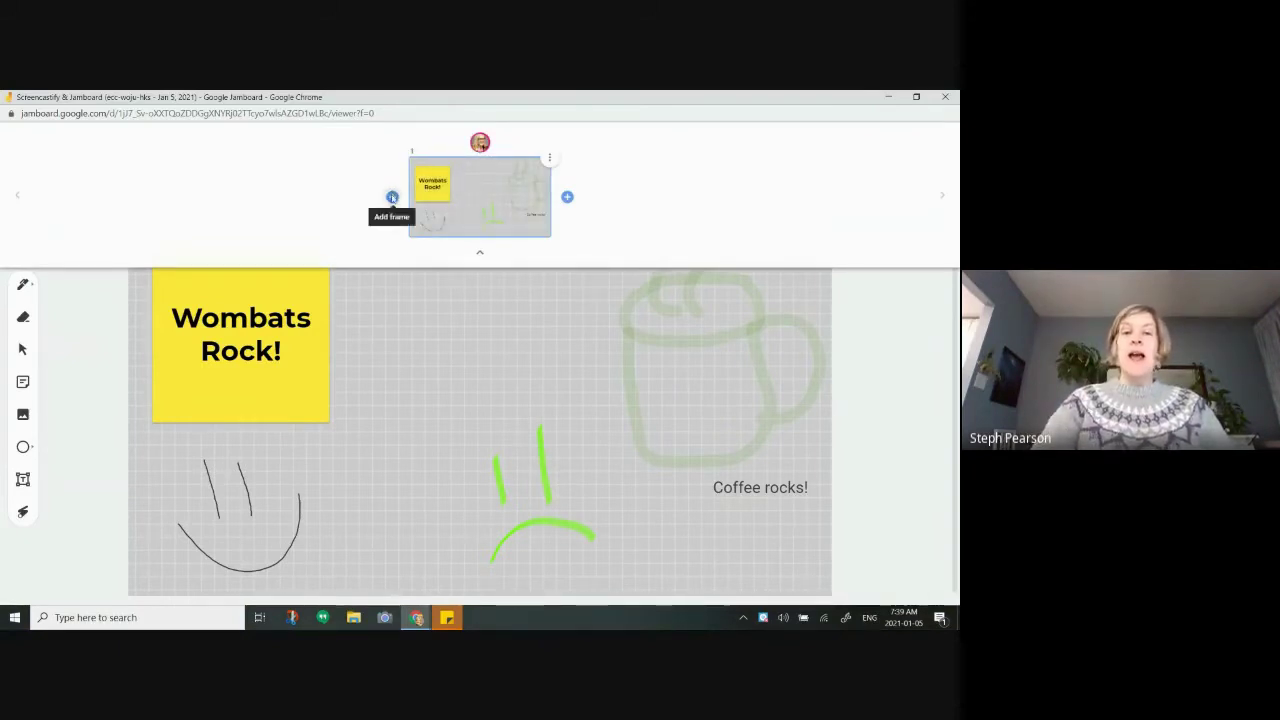
pyautogui.click(392, 196)
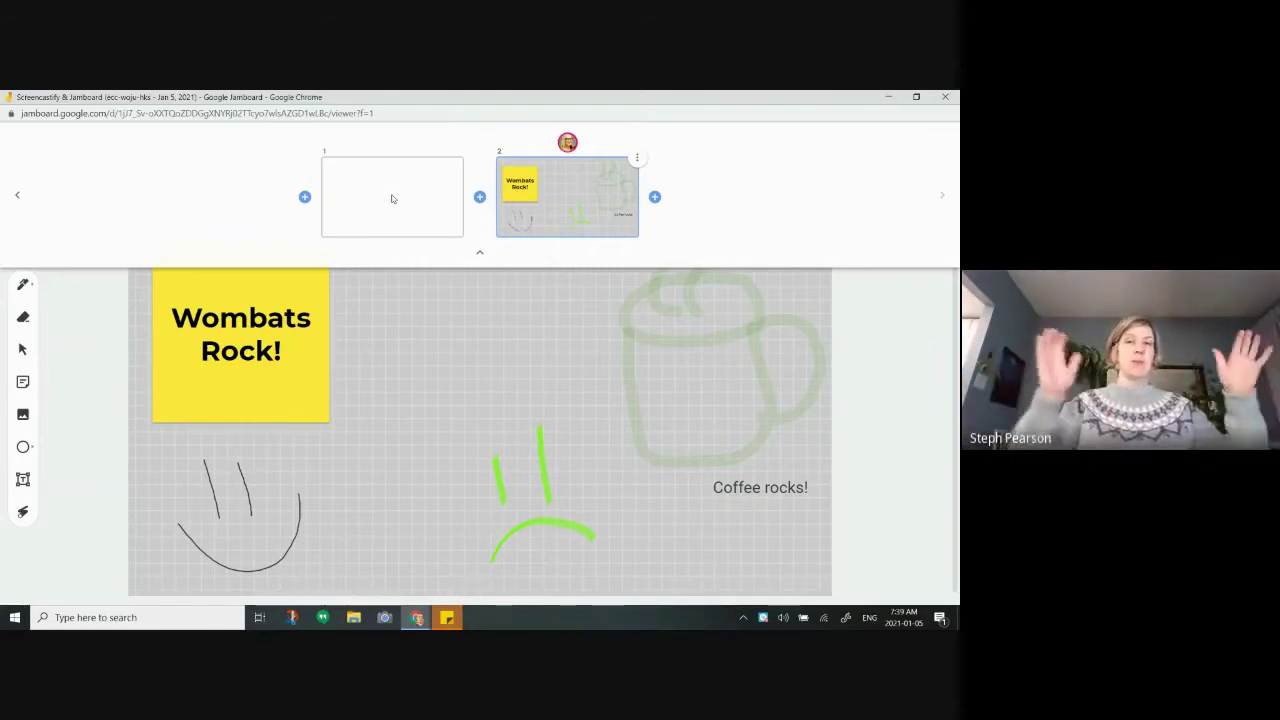
# Step: Duplicate the "Wombats Rock!" frame twice and select frame 3
pyautogui.click(637, 158)
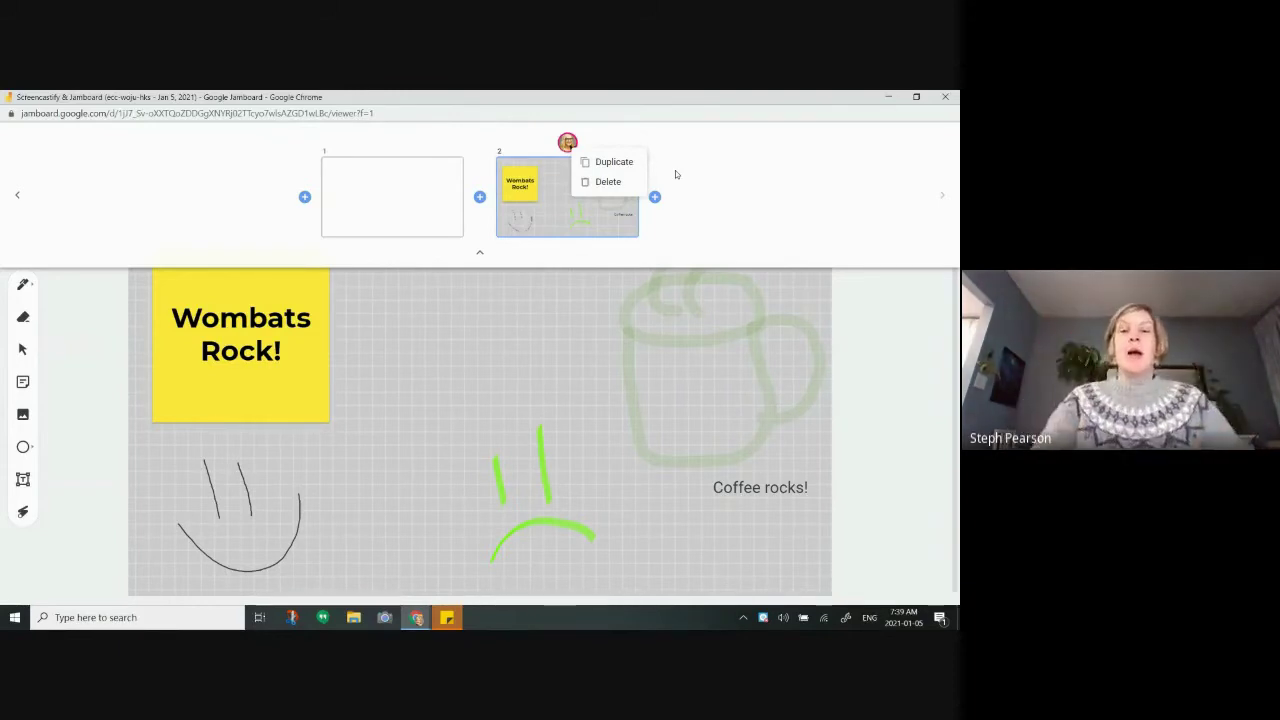
pyautogui.click(605, 164)
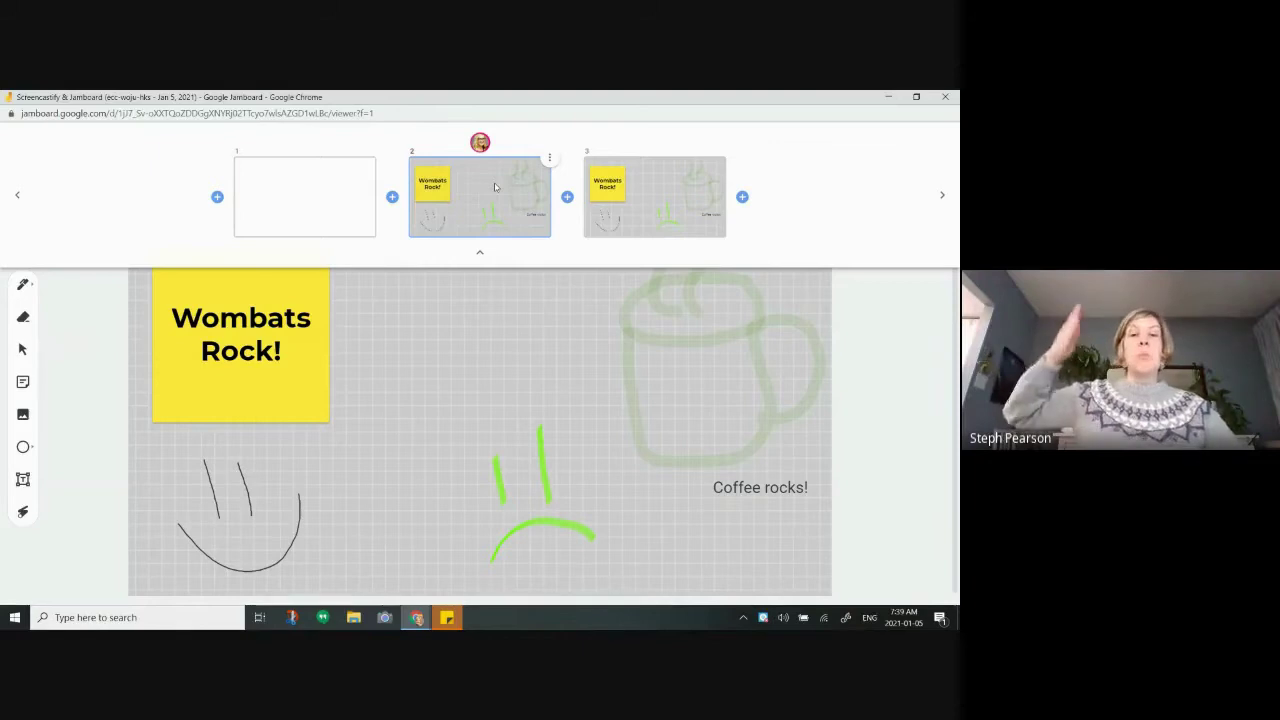
pyautogui.click(549, 162)
pyautogui.click(548, 165)
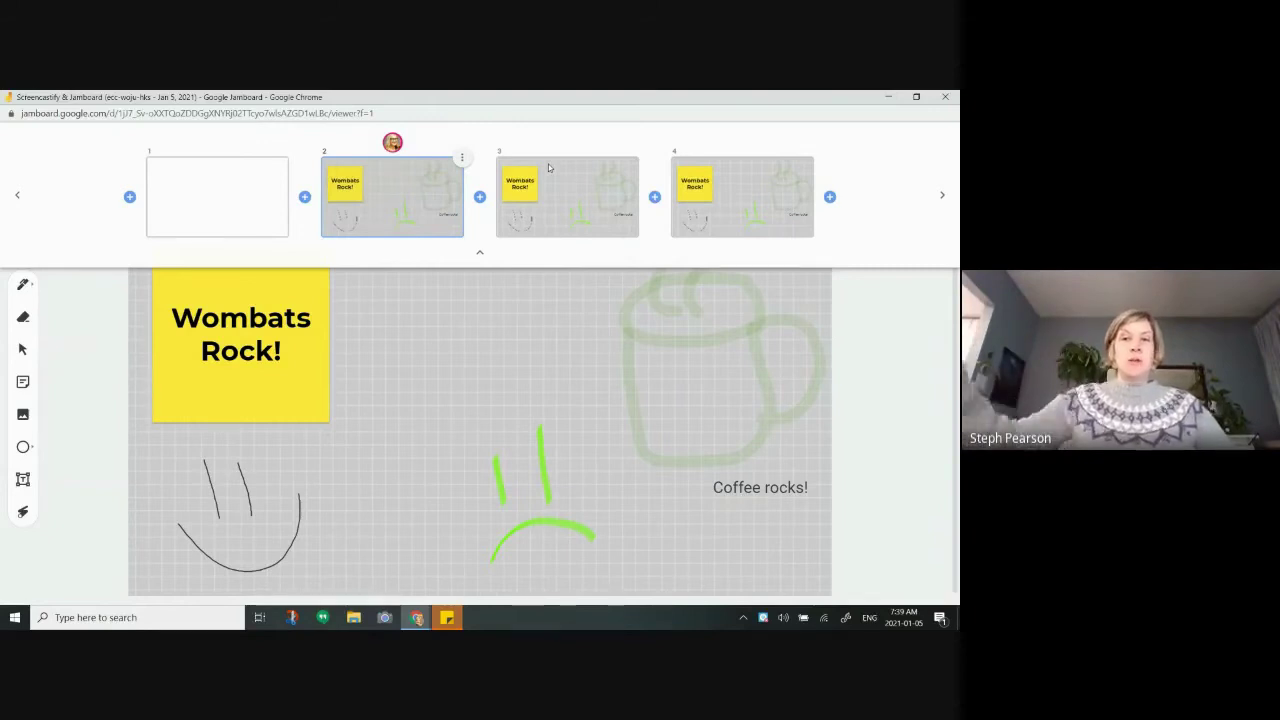
pyautogui.click(562, 213)
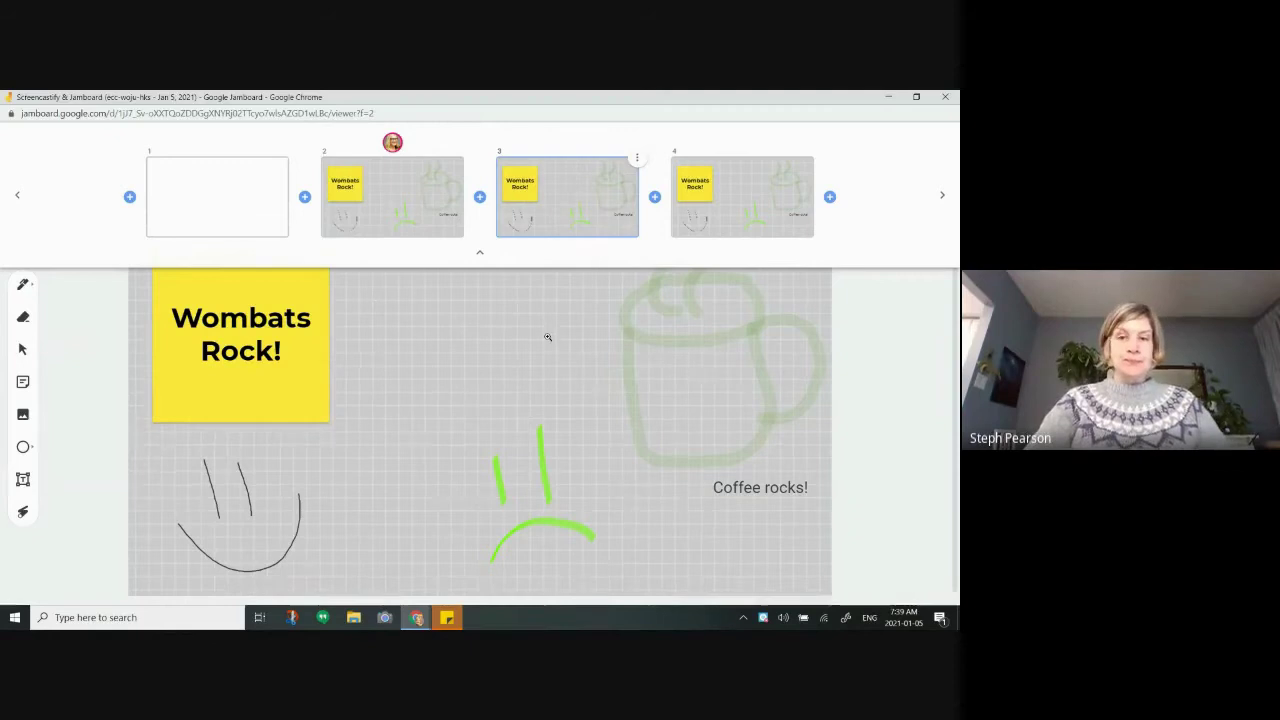
# Step: Collapse the frame overview and zoom the frame to fit the window
pyautogui.scroll(3, 546, 337)
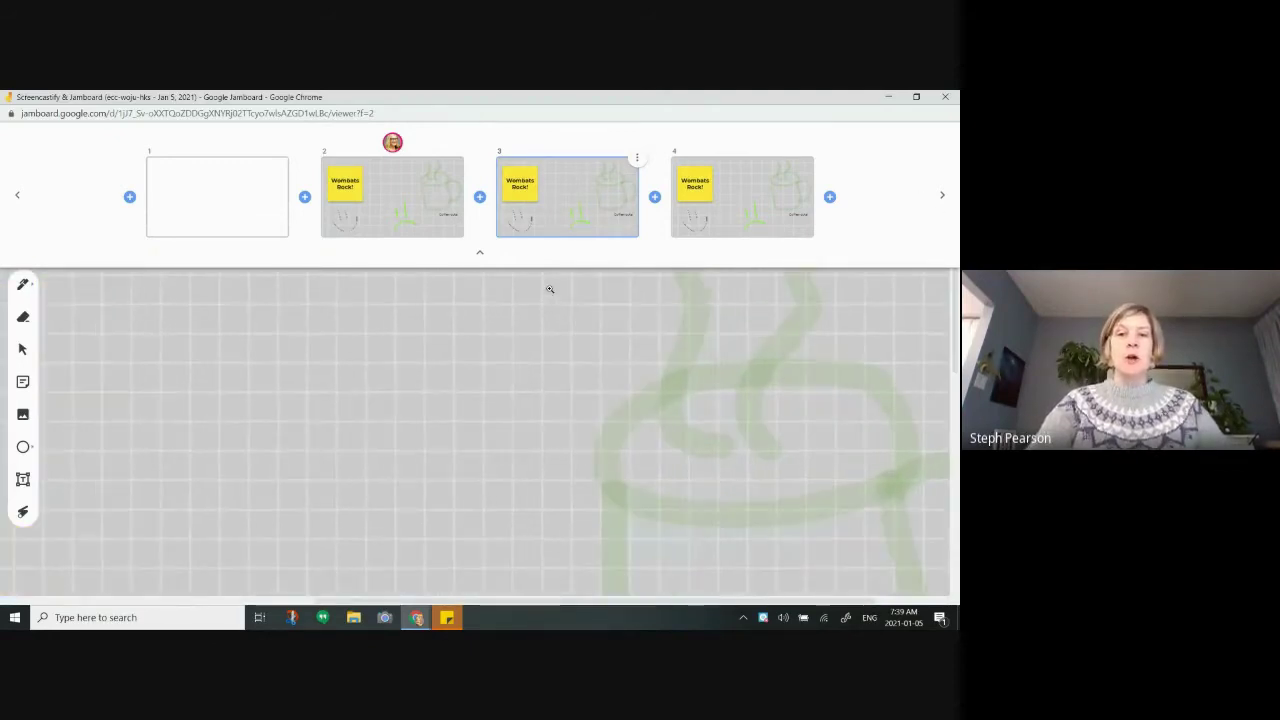
pyautogui.click(480, 253)
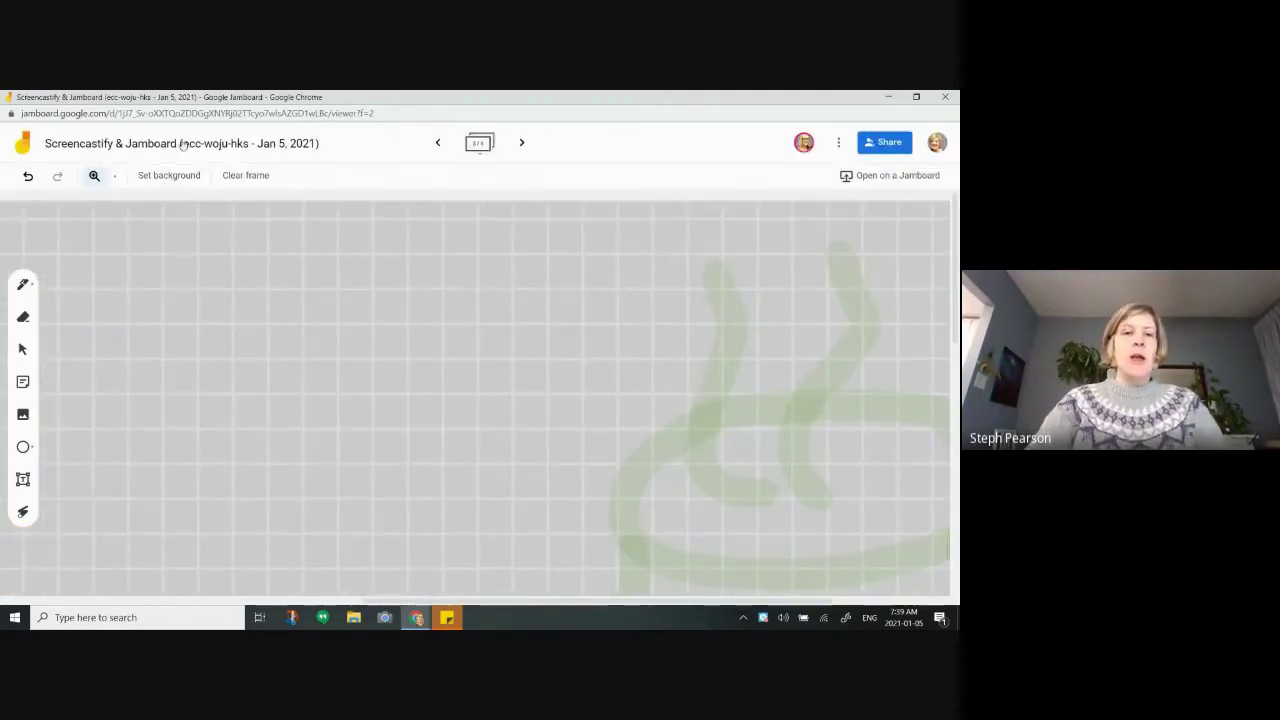
pyautogui.click(95, 183)
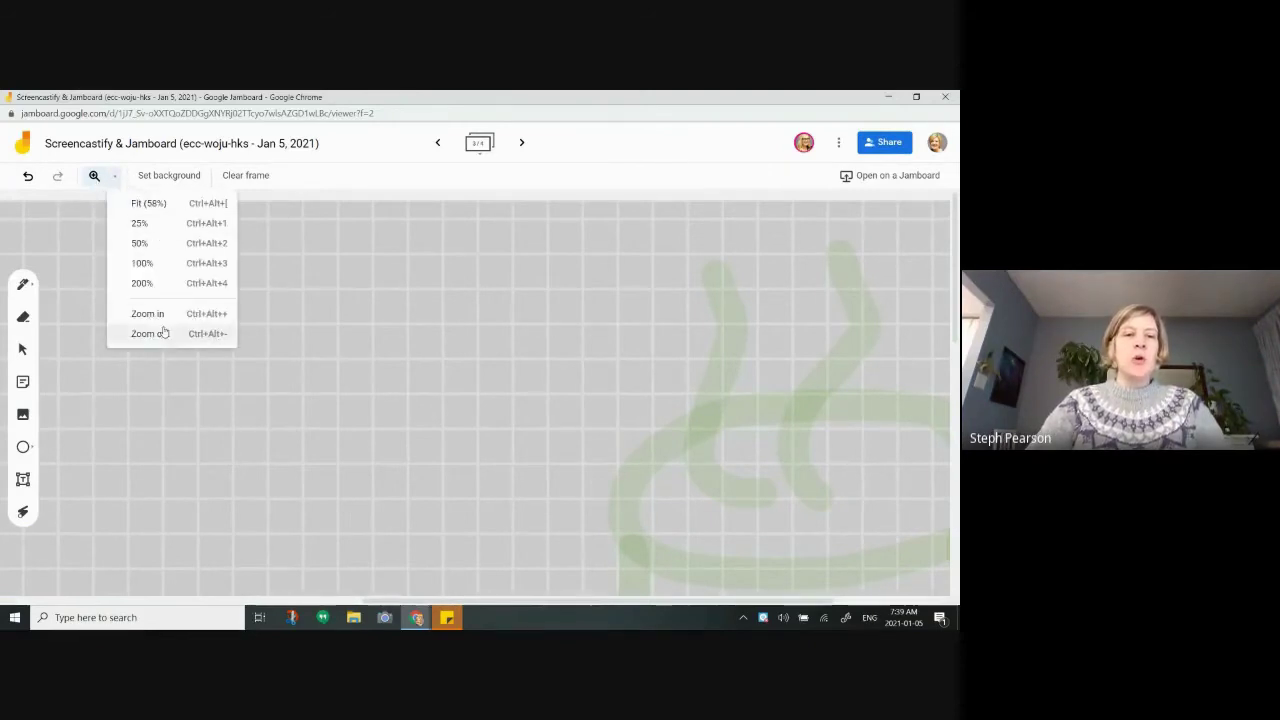
pyautogui.click(150, 204)
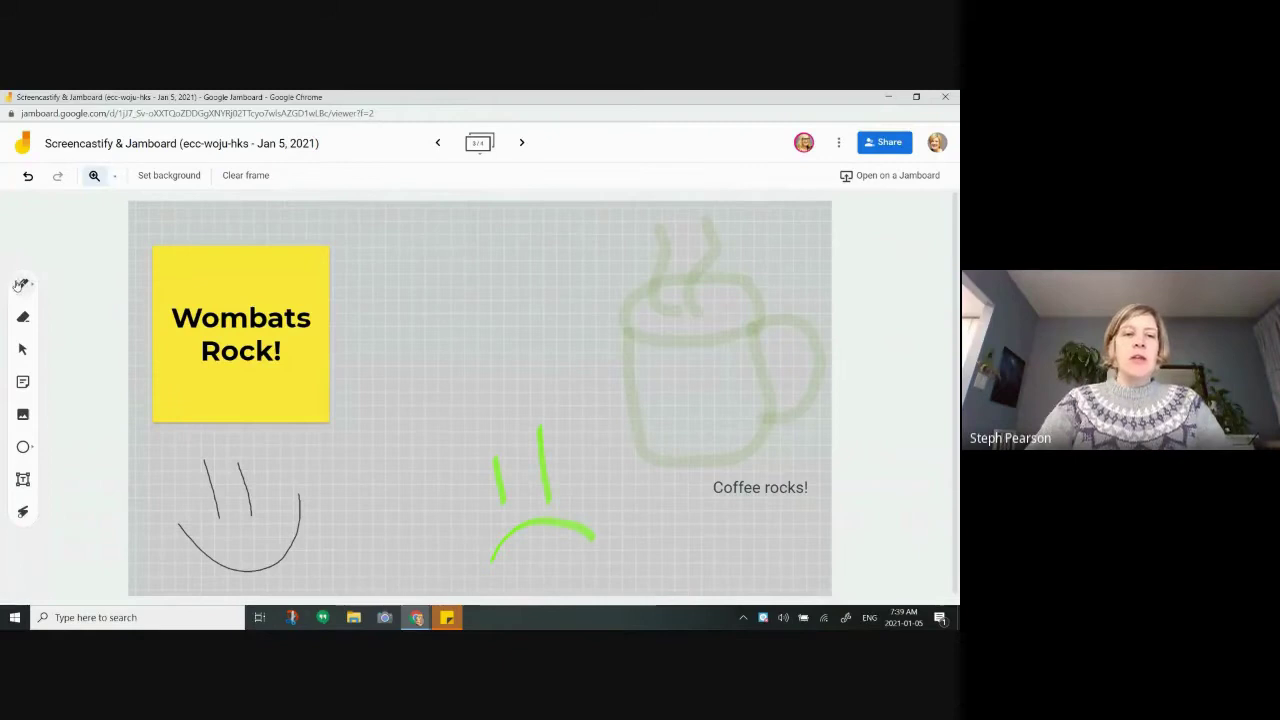
# Step: Handwrite the letters "CW" on frame 3 and "TP" on frame 4 with the black pen
pyautogui.click(19, 283)
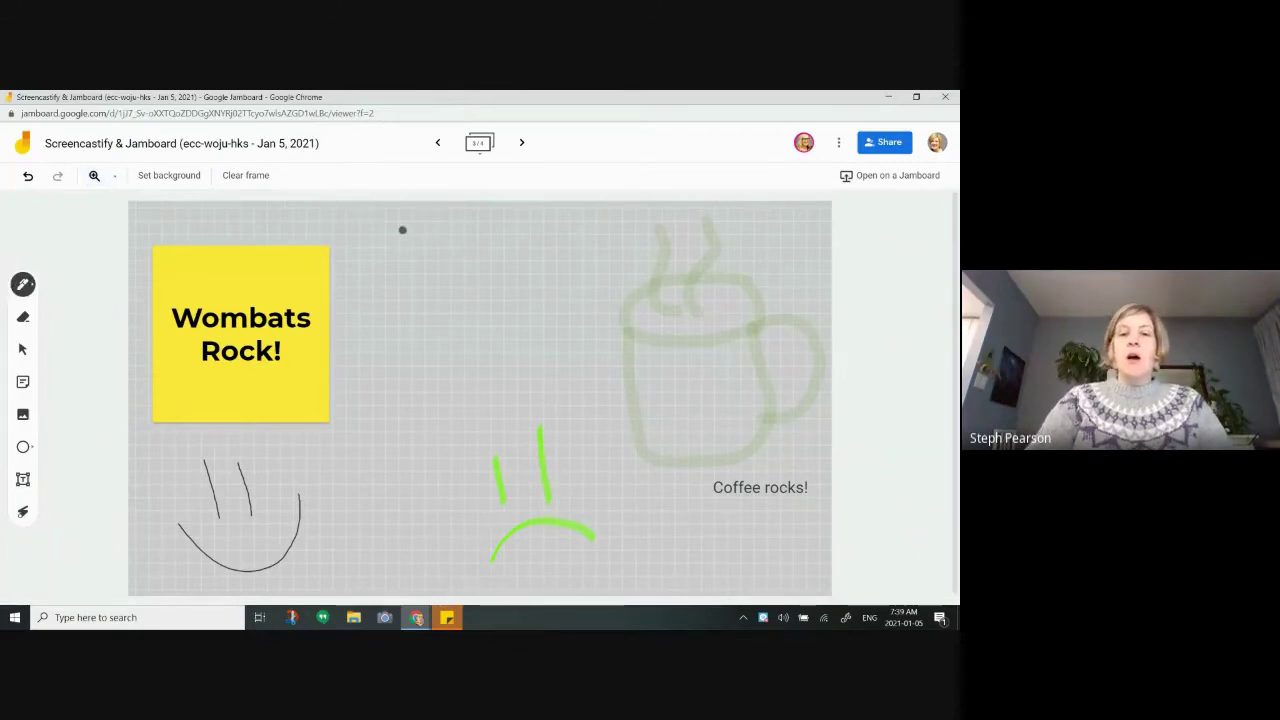
pyautogui.moveTo(402, 230); pyautogui.dragTo(416, 297)
pyautogui.moveTo(459, 219)
pyautogui.mouseDown()
pyautogui.moveTo(496, 292)
pyautogui.moveTo(510, 218)
pyautogui.mouseUp()
pyautogui.click(521, 142)
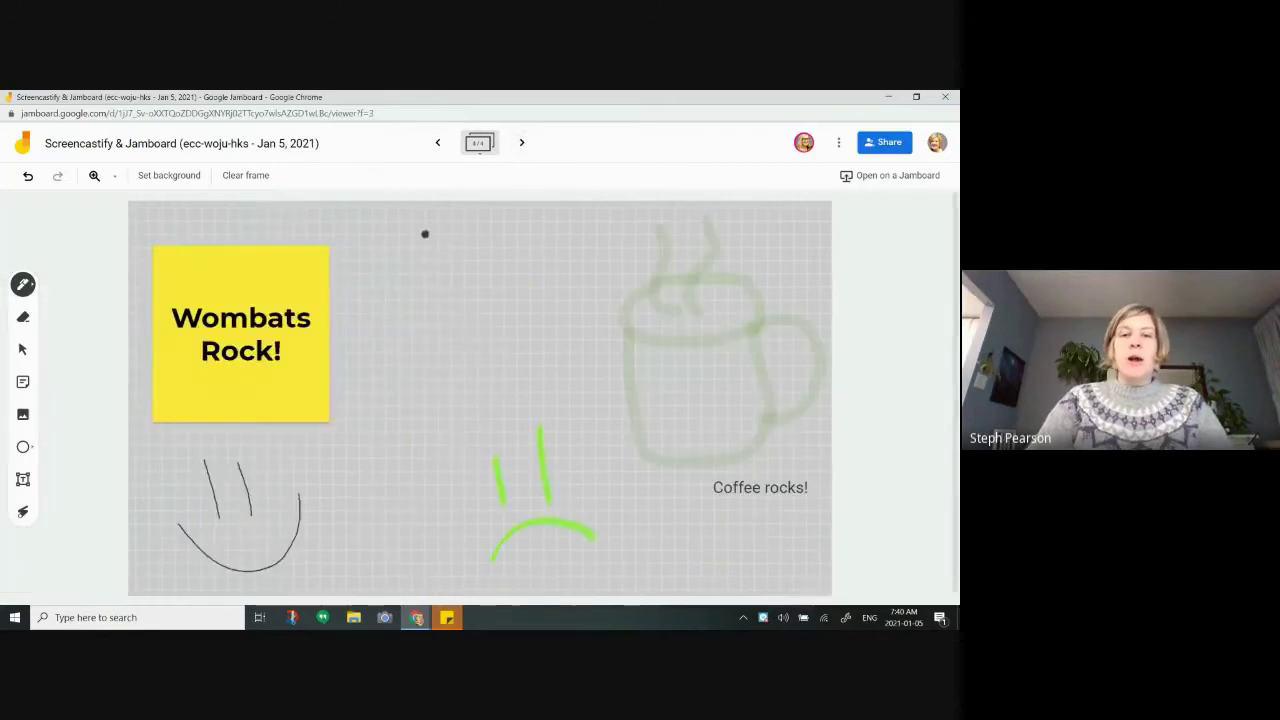
pyautogui.moveTo(425, 238)
pyautogui.mouseDown()
pyautogui.moveTo(421, 324)
pyautogui.moveTo(460, 230)
pyautogui.mouseUp()
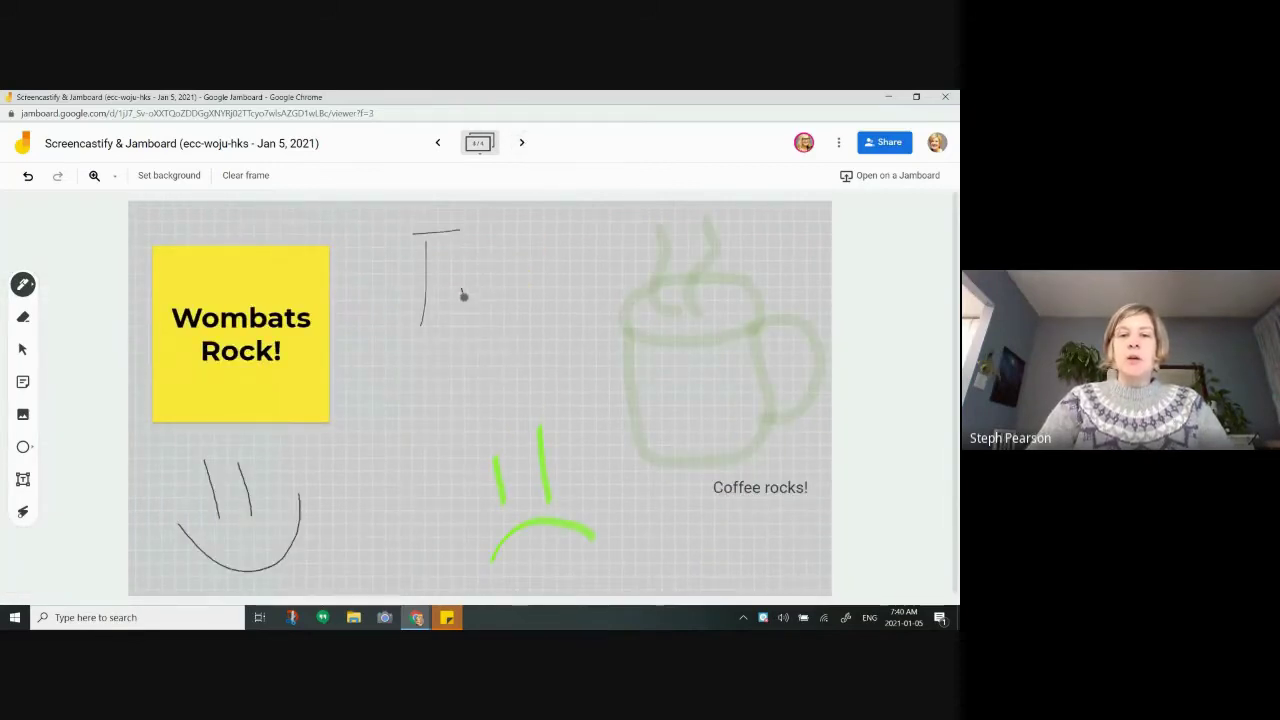
pyautogui.moveTo(463, 295)
pyautogui.mouseDown()
pyautogui.moveTo(486, 263)
pyautogui.moveTo(461, 274)
pyautogui.mouseUp()
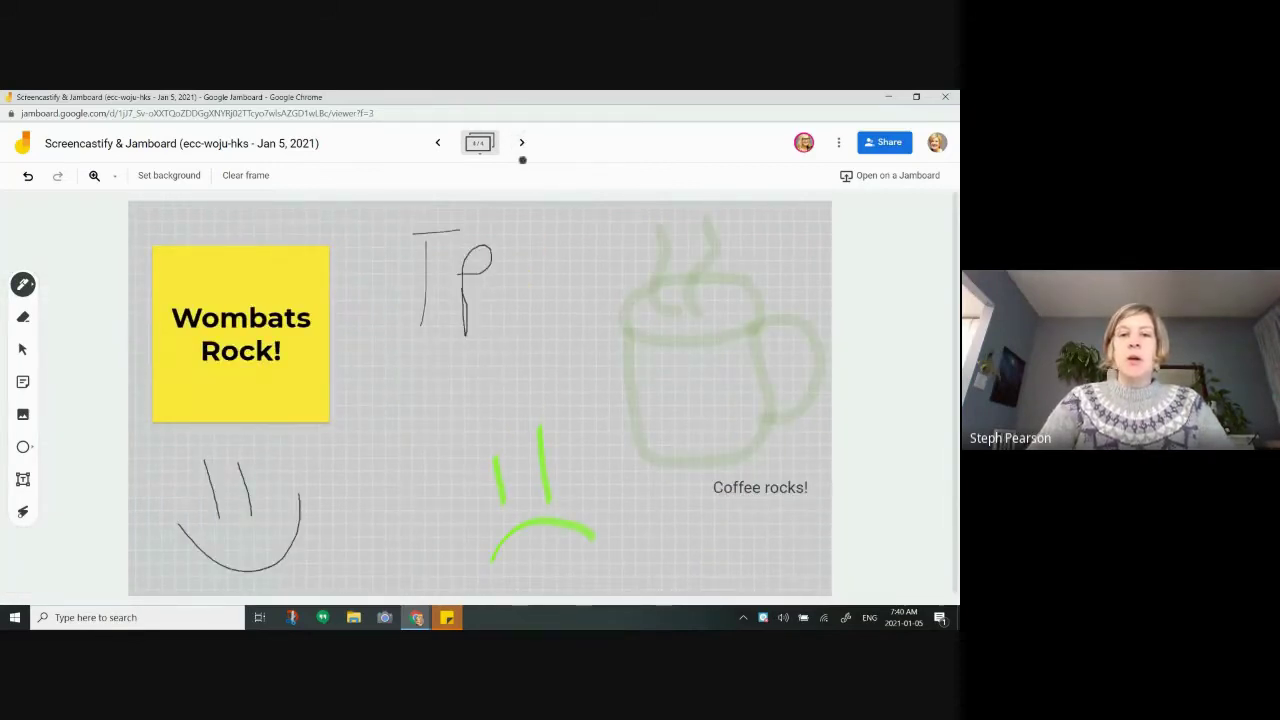
# Step: Look back at frame 2, return to frame 3 and view the additional actions available for the Jam
pyautogui.click(437, 143)
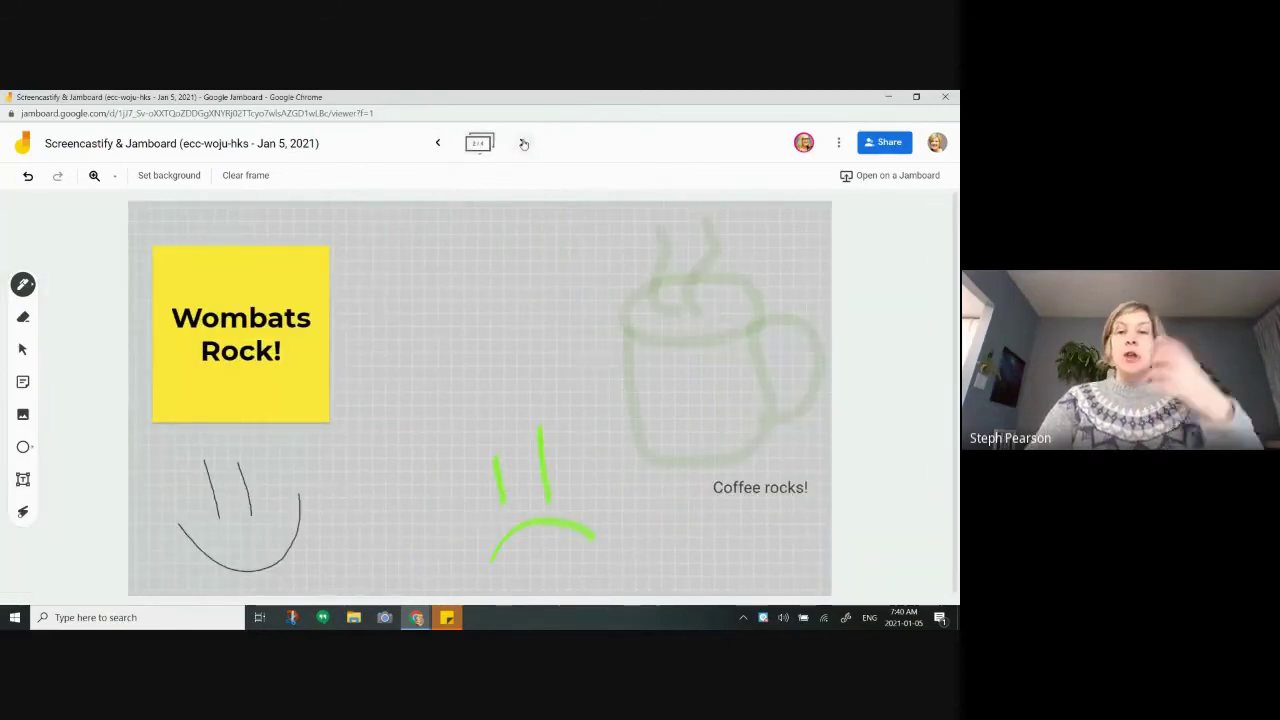
pyautogui.click(521, 143)
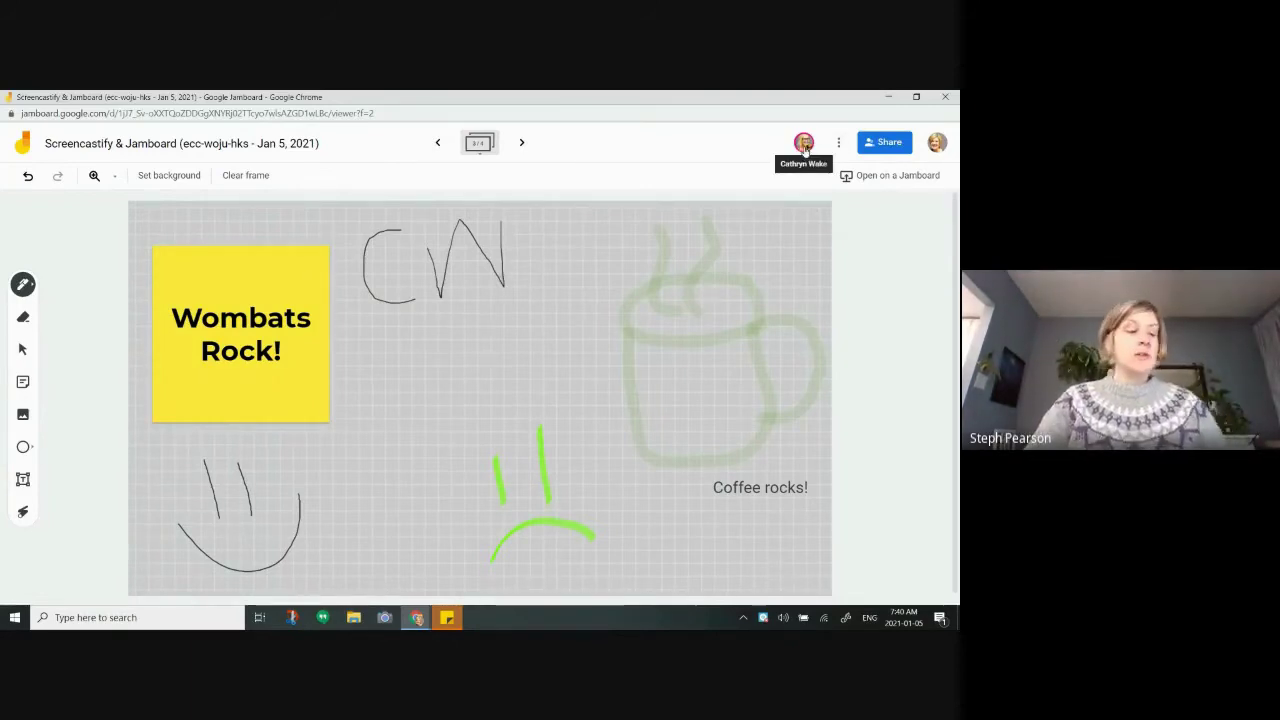
pyautogui.click(838, 142)
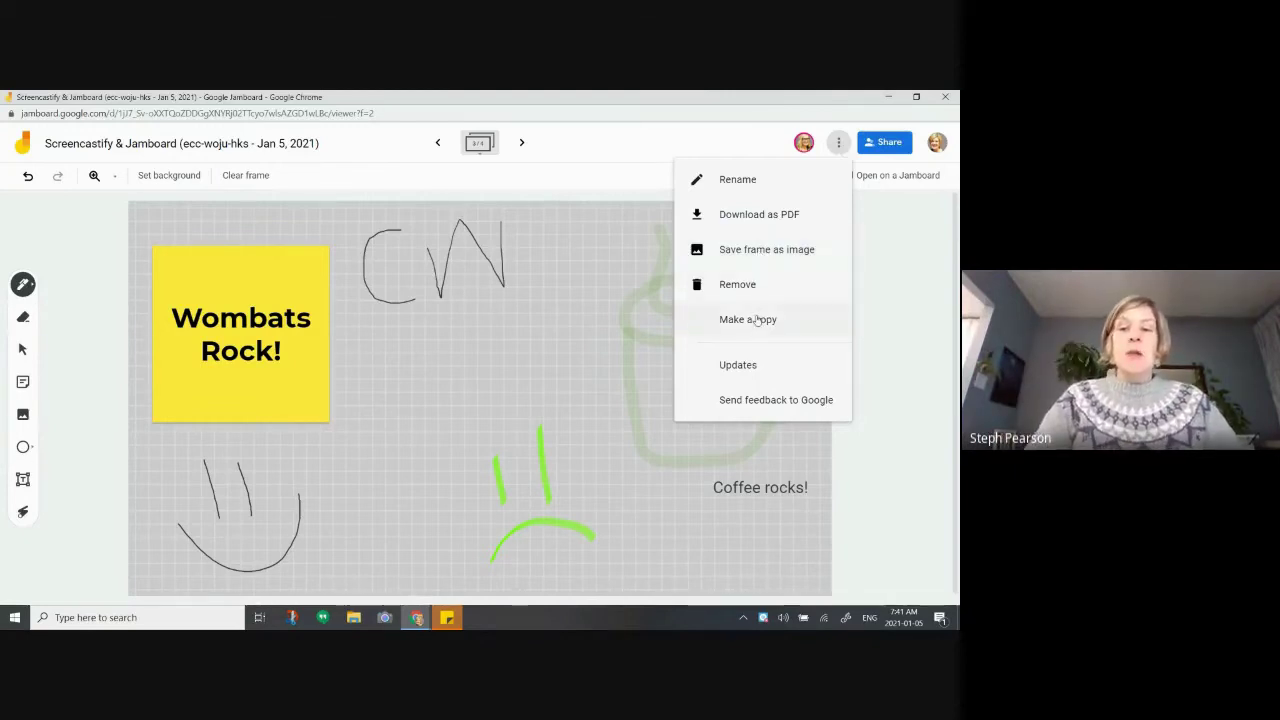
pyautogui.click(568, 391)
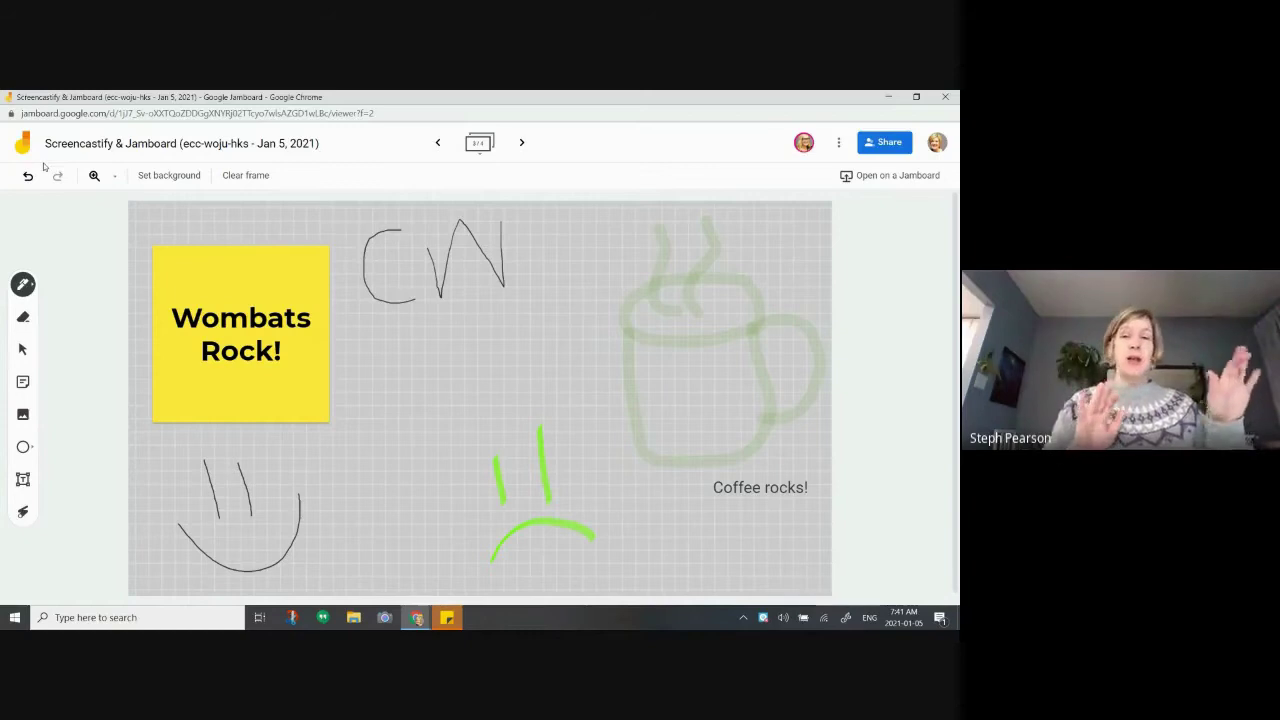
# Step: Draw a curved black marker stroke below the handwritten letters on frame 3
pyautogui.click(26, 284)
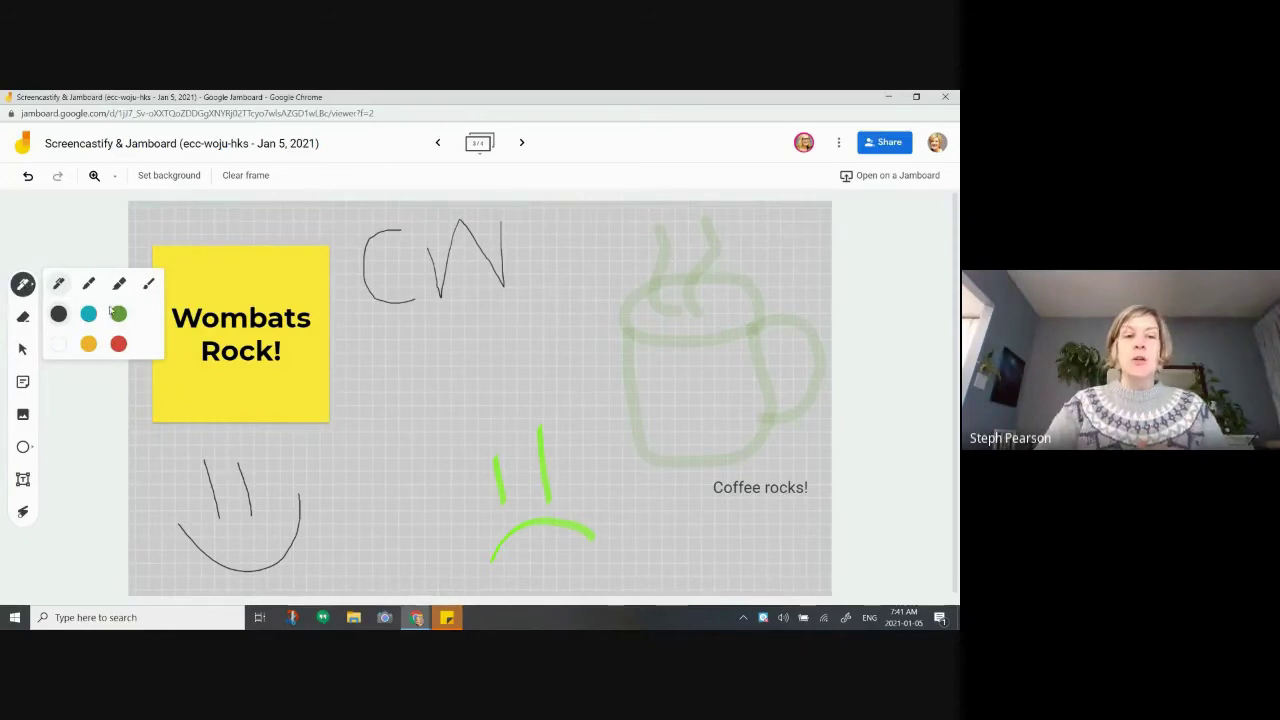
pyautogui.click(88, 284)
pyautogui.moveTo(380, 398); pyautogui.dragTo(513, 330)
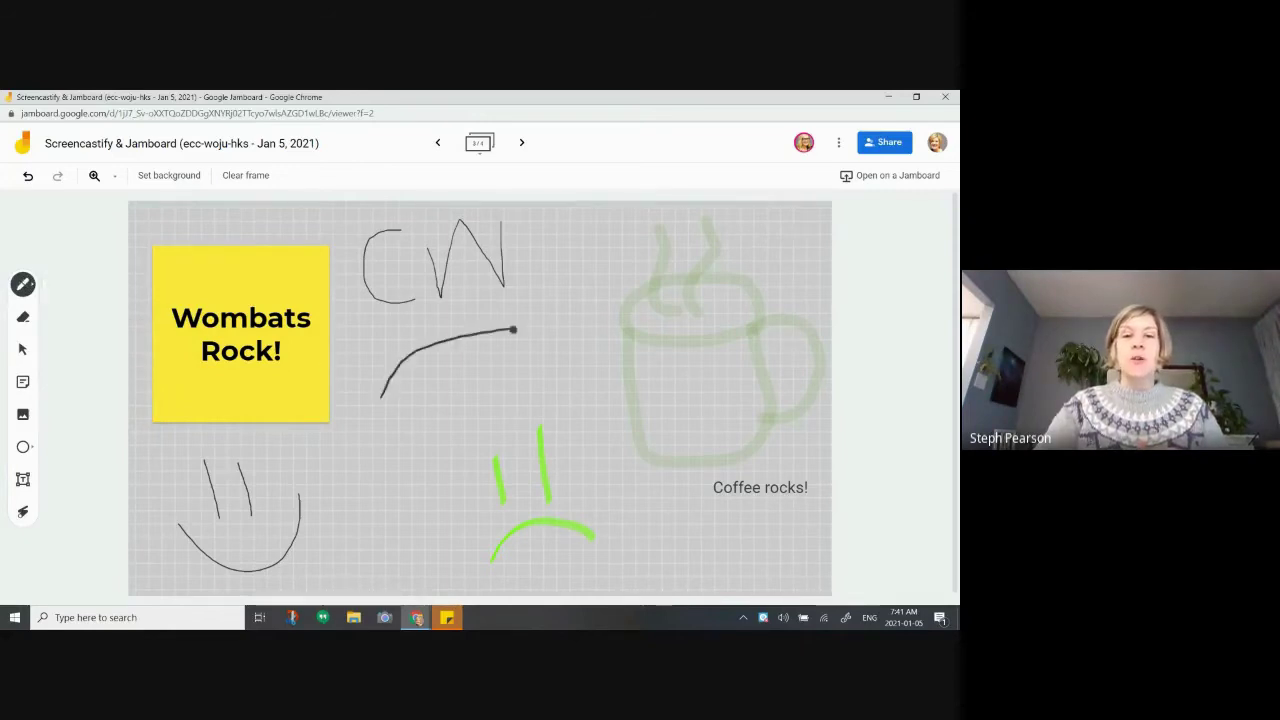
# Step: Go to the blank frame 1 and draw a thin curved line on it with the blue pen
pyautogui.click(438, 143)
pyautogui.click(27, 286)
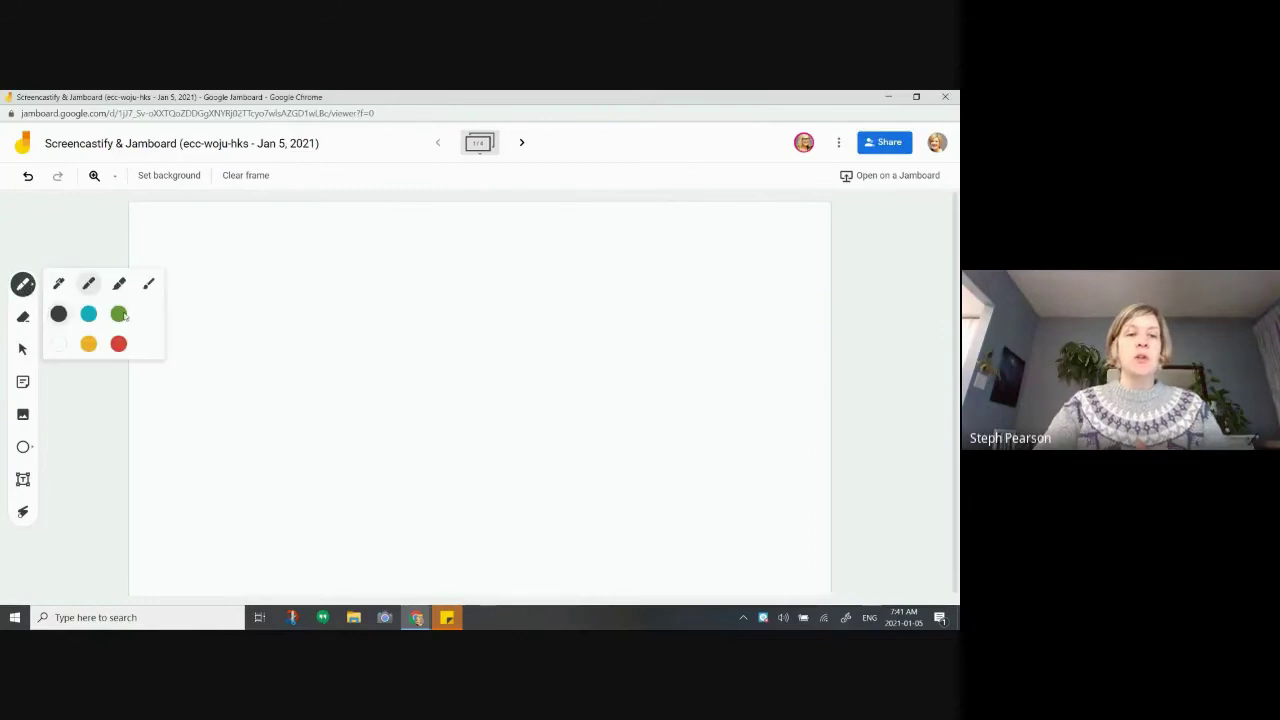
pyautogui.click(60, 286)
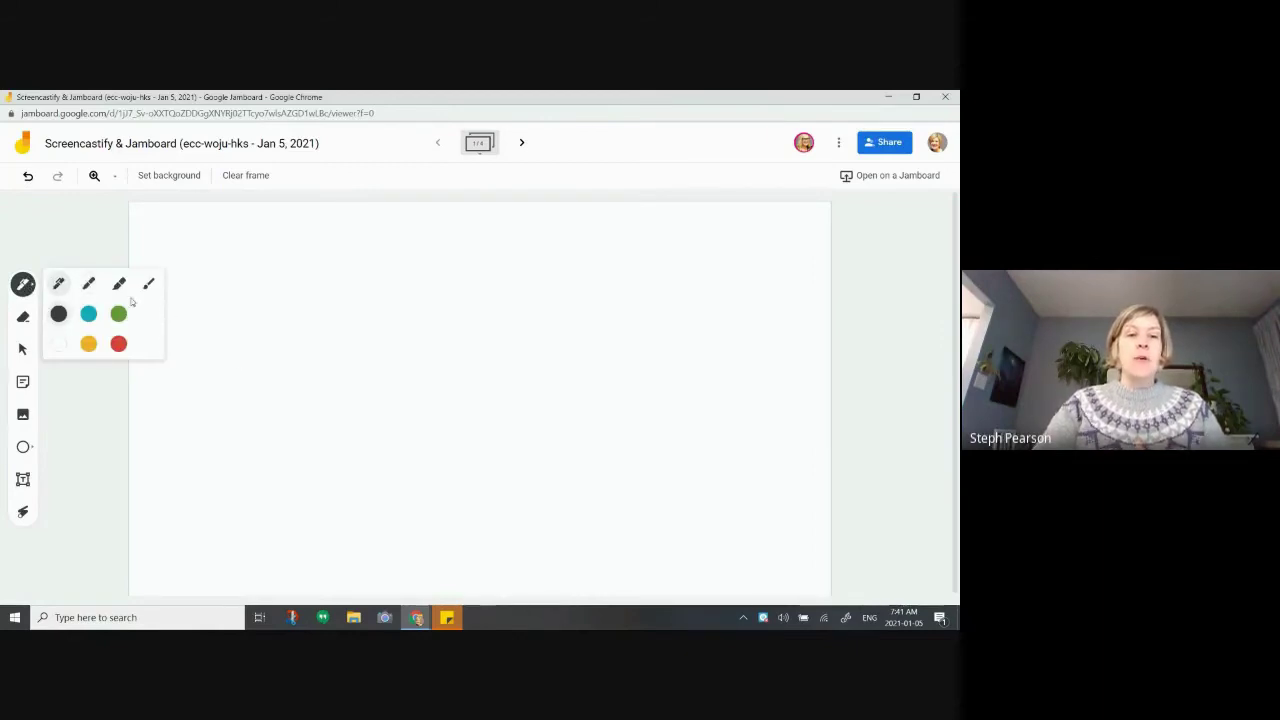
pyautogui.click(85, 318)
pyautogui.moveTo(214, 342); pyautogui.dragTo(357, 253)
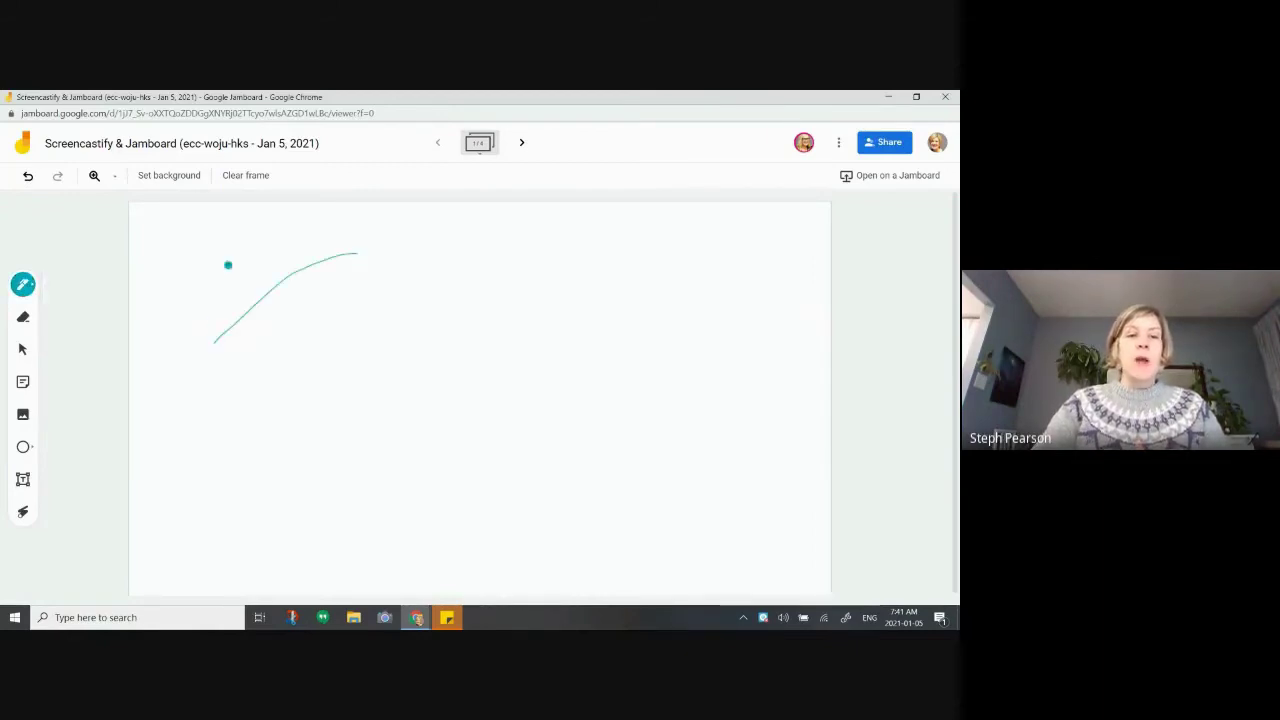
# Step: Draw a blue marker line beside the pen line, and a blue highlighter zigzag next to it
pyautogui.click(23, 285)
pyautogui.click(88, 284)
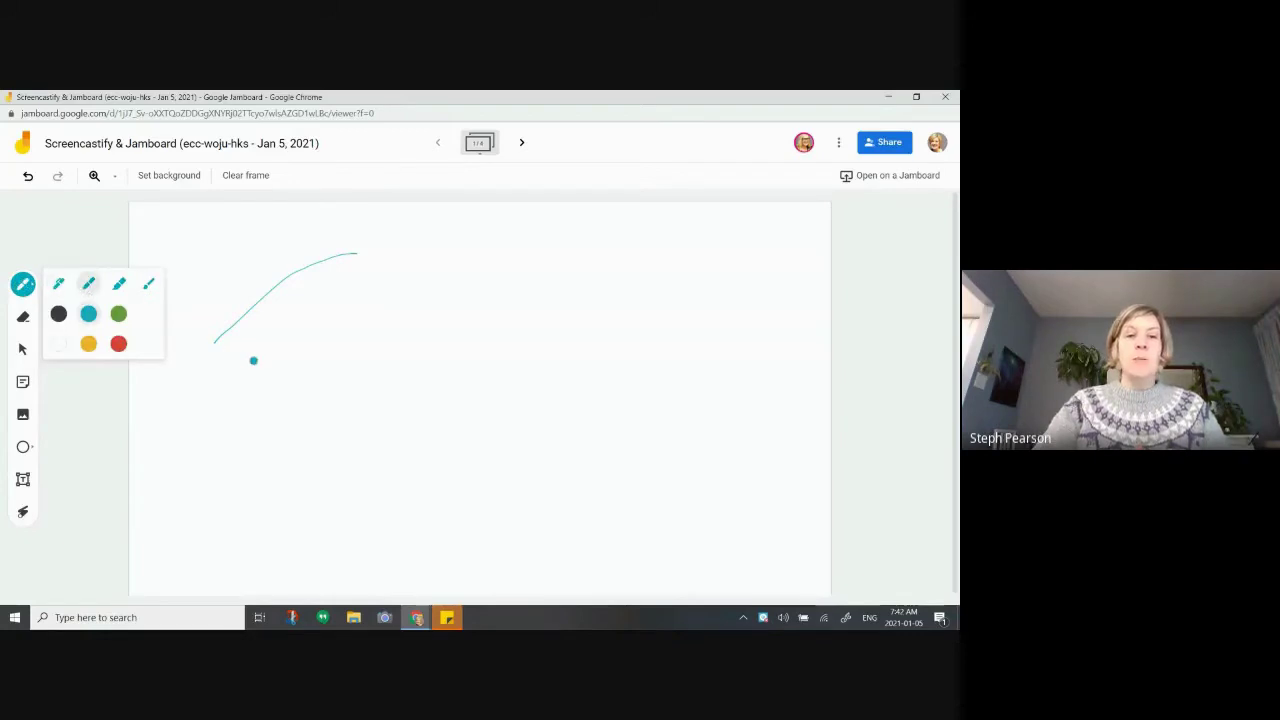
pyautogui.moveTo(257, 357); pyautogui.dragTo(381, 277)
pyautogui.click(23, 285)
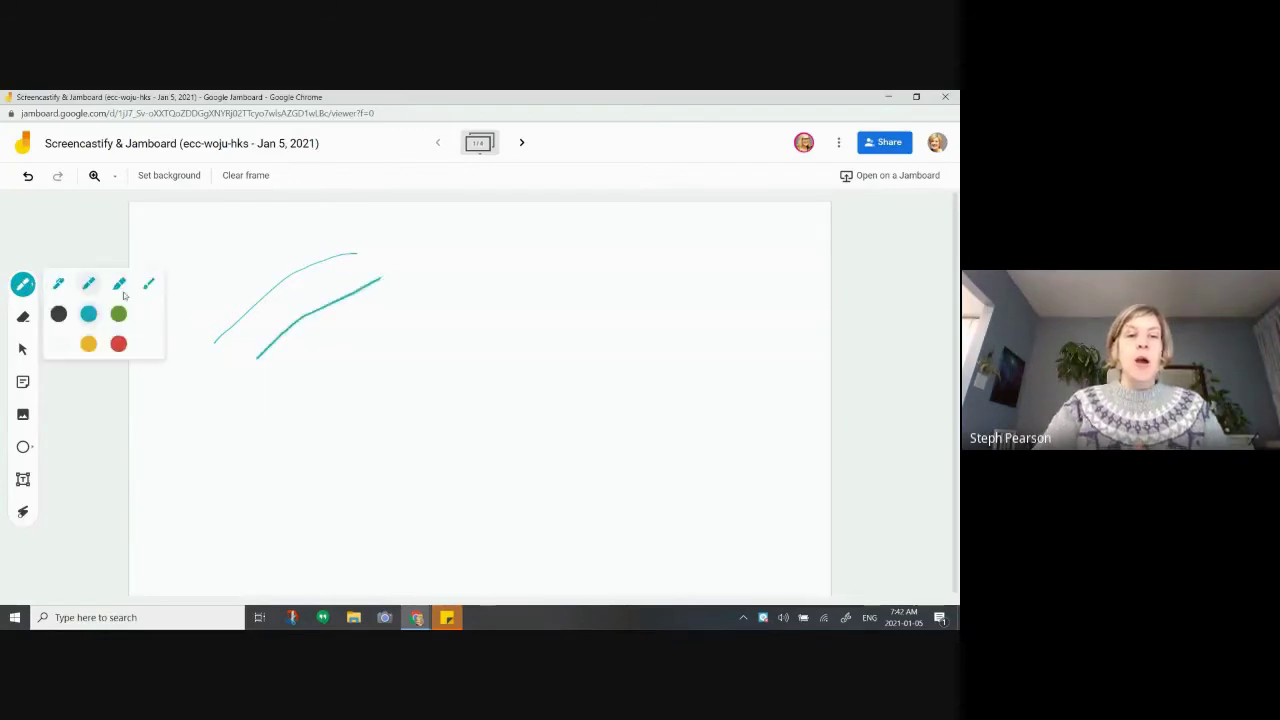
pyautogui.click(122, 288)
pyautogui.moveTo(326, 358)
pyautogui.mouseDown()
pyautogui.moveTo(443, 306)
pyautogui.moveTo(400, 329)
pyautogui.moveTo(459, 323)
pyautogui.moveTo(406, 359)
pyautogui.mouseUp()
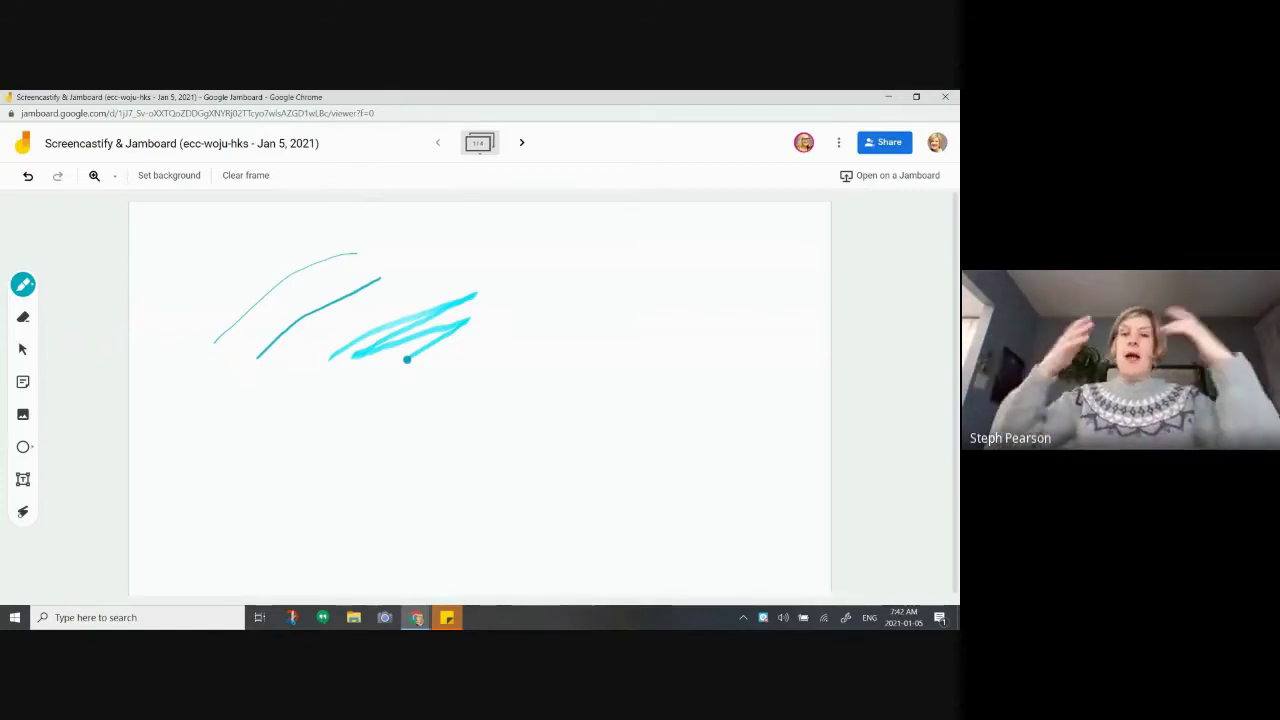
# Step: Paint a zigzag and overlapping strokes with the blue brush beside the highlighter scribble
pyautogui.click(27, 287)
pyautogui.click(149, 283)
pyautogui.moveTo(540, 291)
pyautogui.mouseDown()
pyautogui.moveTo(608, 306)
pyautogui.moveTo(672, 385)
pyautogui.mouseUp()
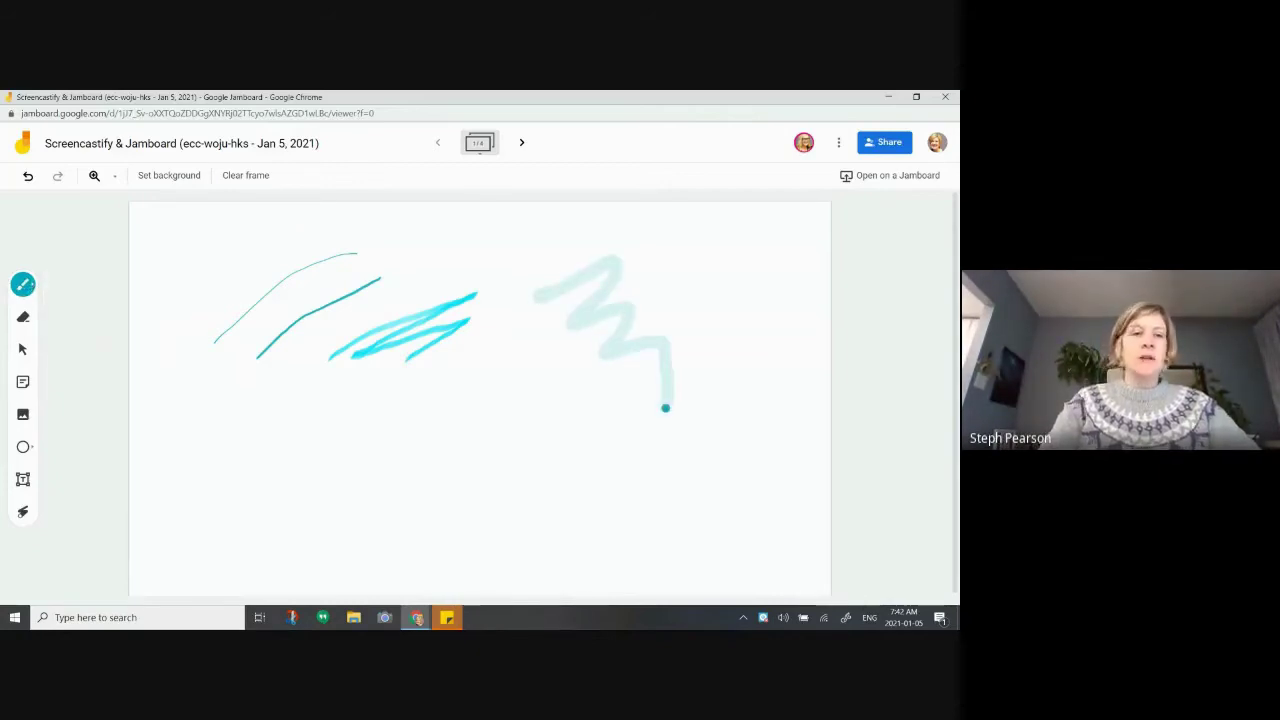
pyautogui.moveTo(610, 300)
pyautogui.mouseDown()
pyautogui.moveTo(715, 281)
pyautogui.moveTo(694, 315)
pyautogui.mouseUp()
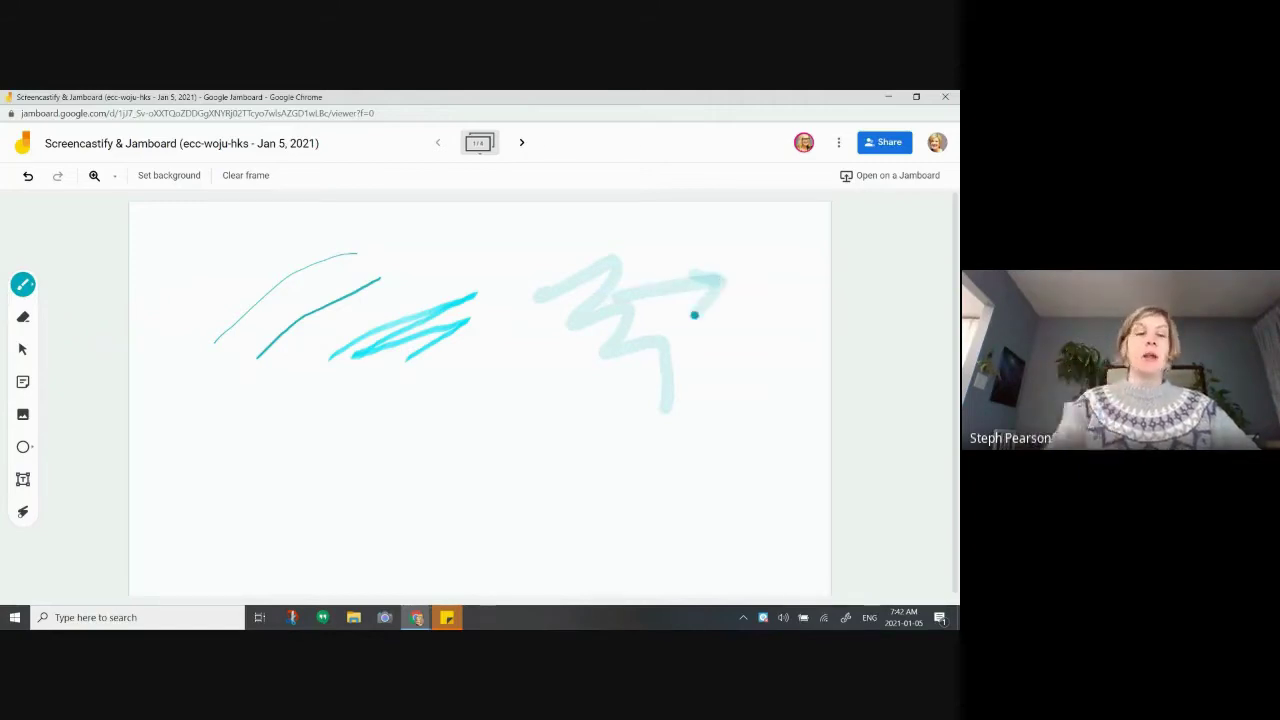
pyautogui.moveTo(692, 287); pyautogui.dragTo(728, 278)
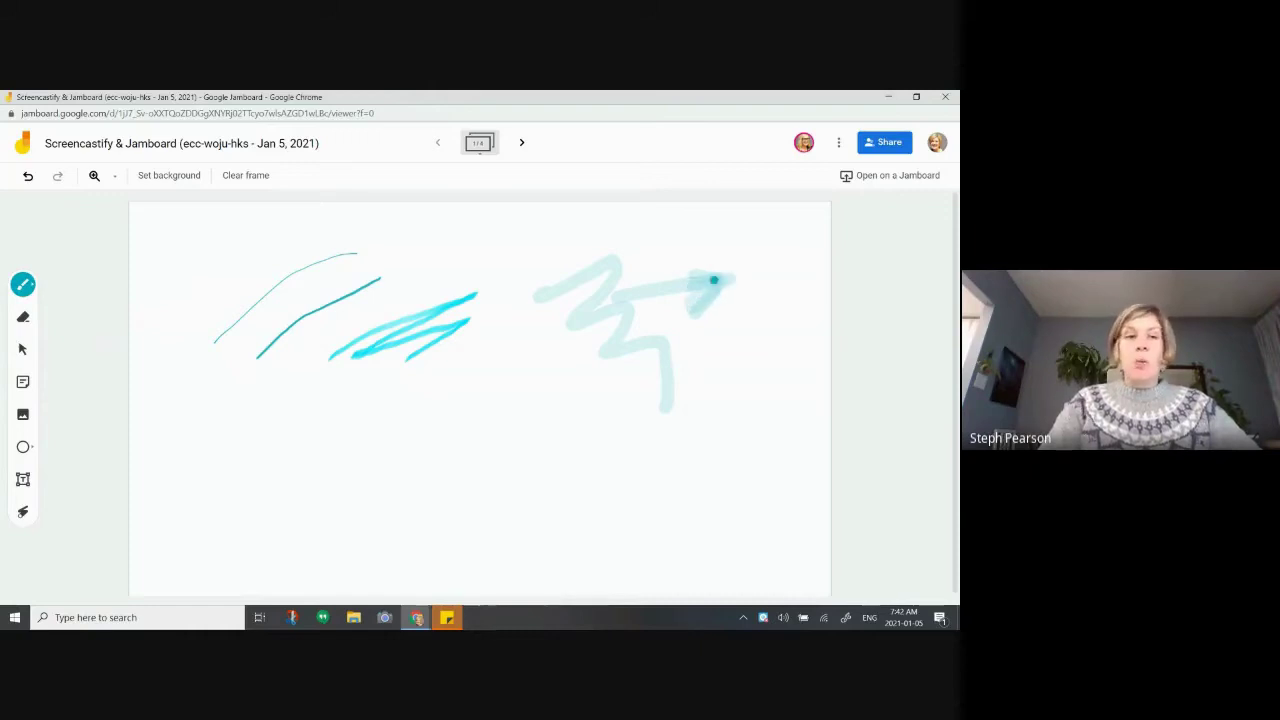
# Step: Erase part of the highlighter scribble and switch to the Select tool
pyautogui.click(23, 317)
pyautogui.moveTo(333, 355); pyautogui.dragTo(535, 339)
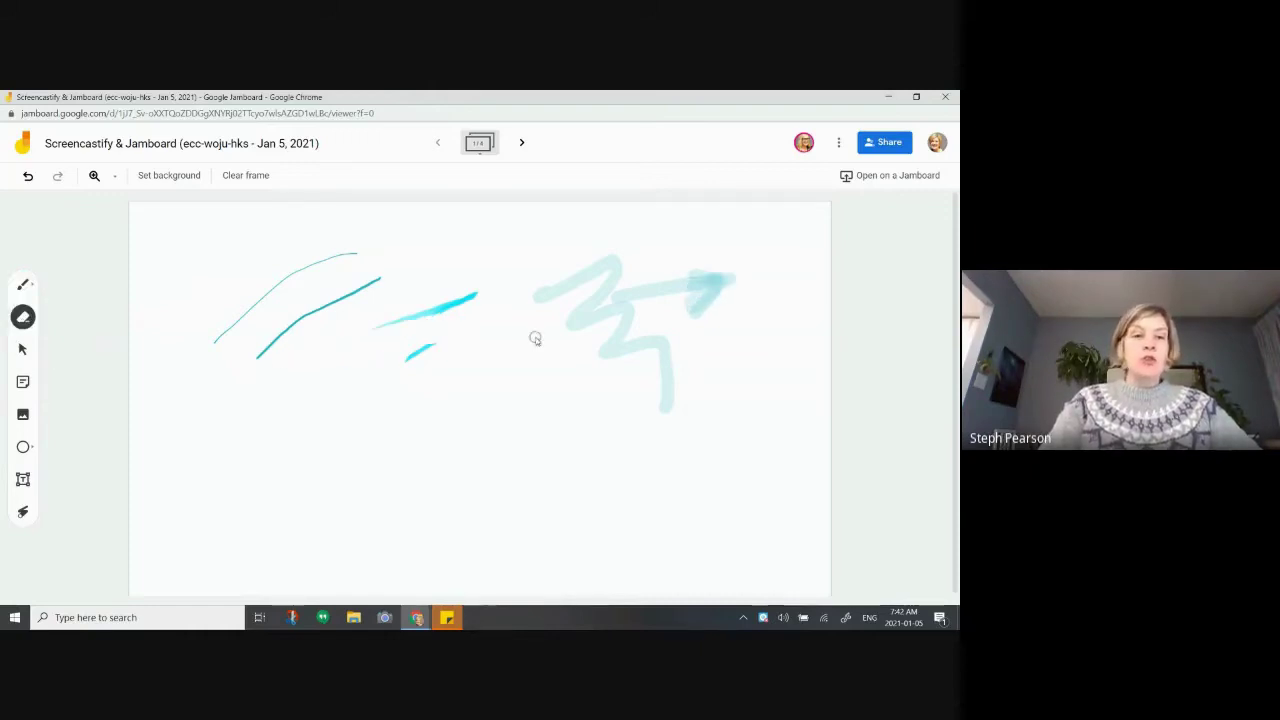
pyautogui.click(22, 349)
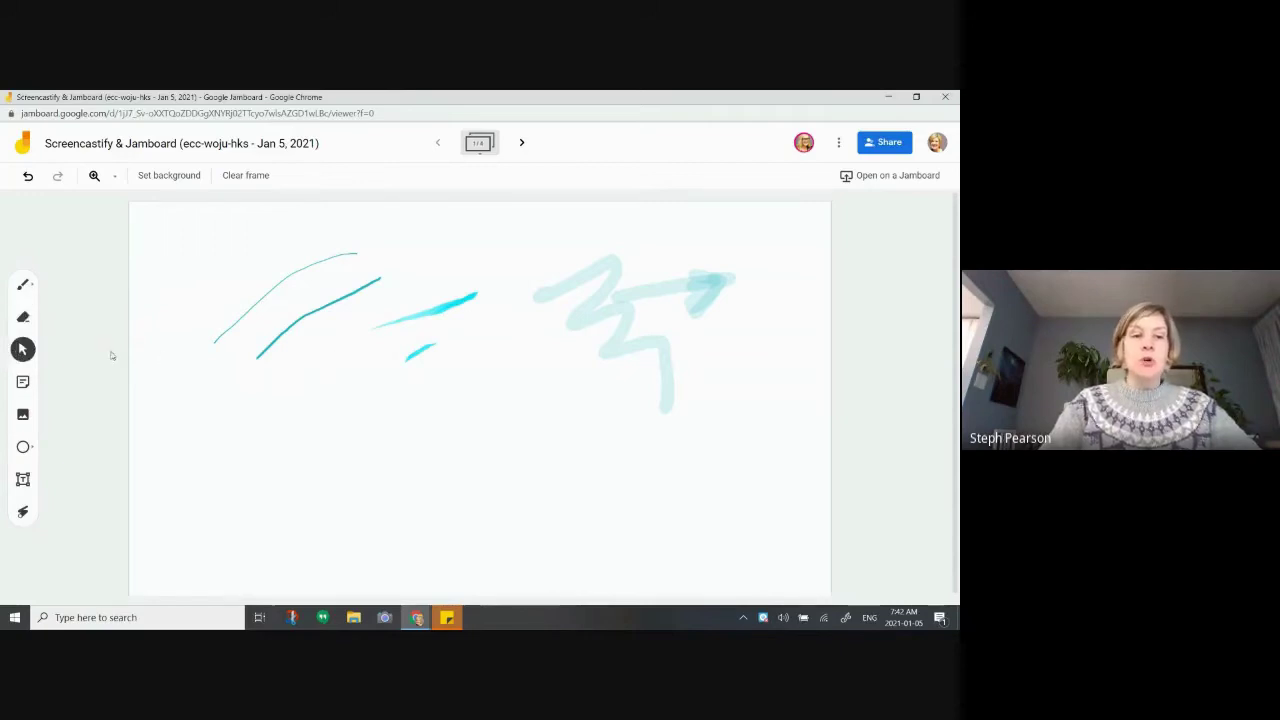
# Step: Add a yellow sticky note reading "flagdflgadlj" and an orange one reading "adgags" to frame 1
pyautogui.click(23, 381)
pyautogui.write('flagdflgadlj')
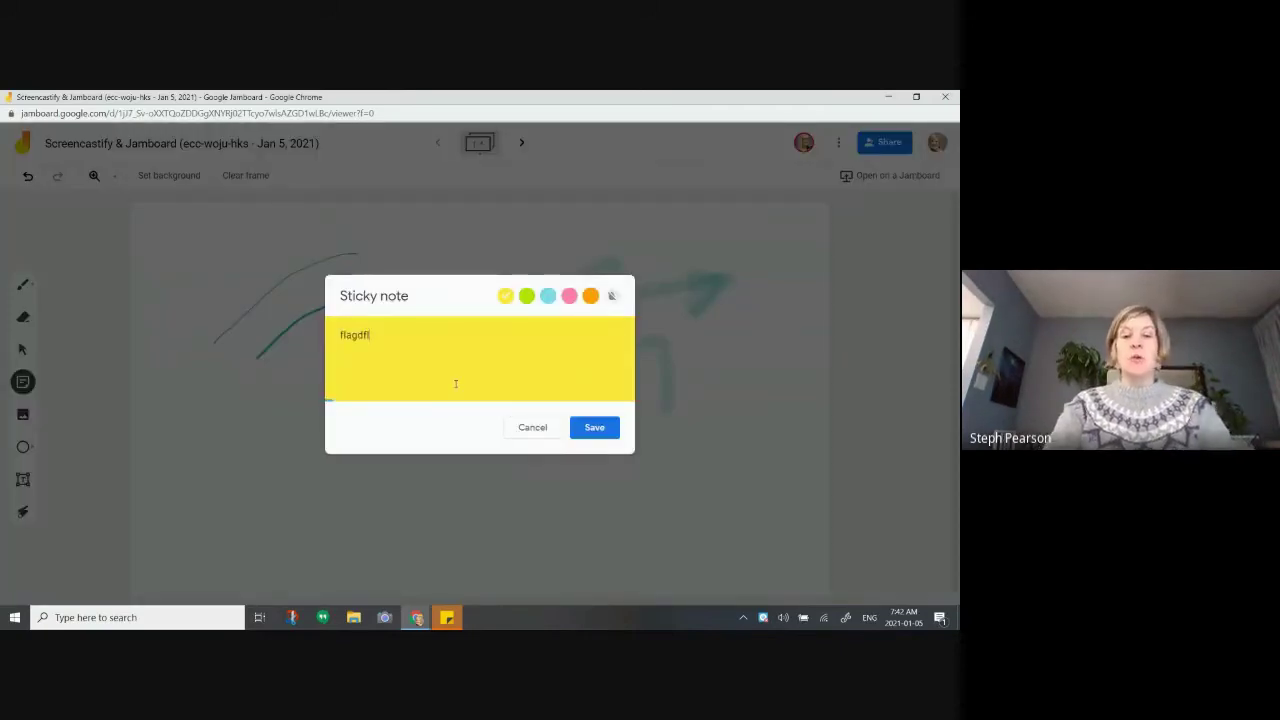
pyautogui.click(594, 427)
pyautogui.click(590, 295)
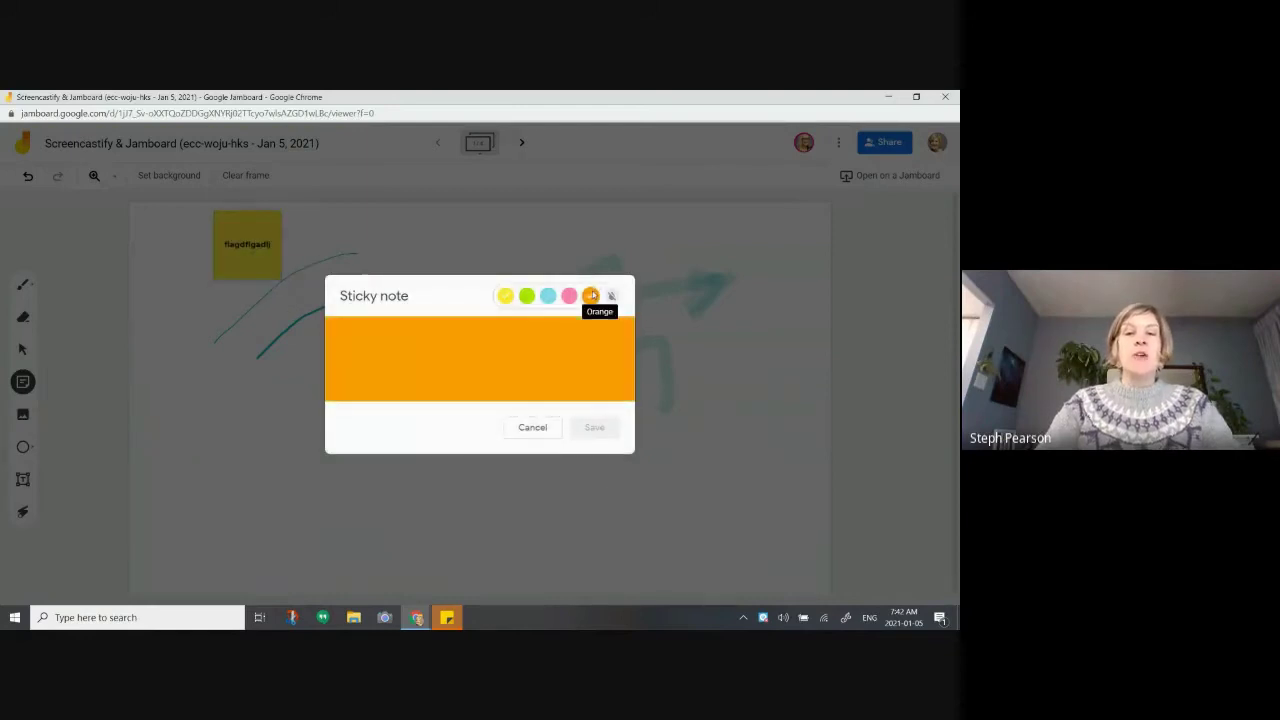
pyautogui.write('adgags')
pyautogui.click(594, 427)
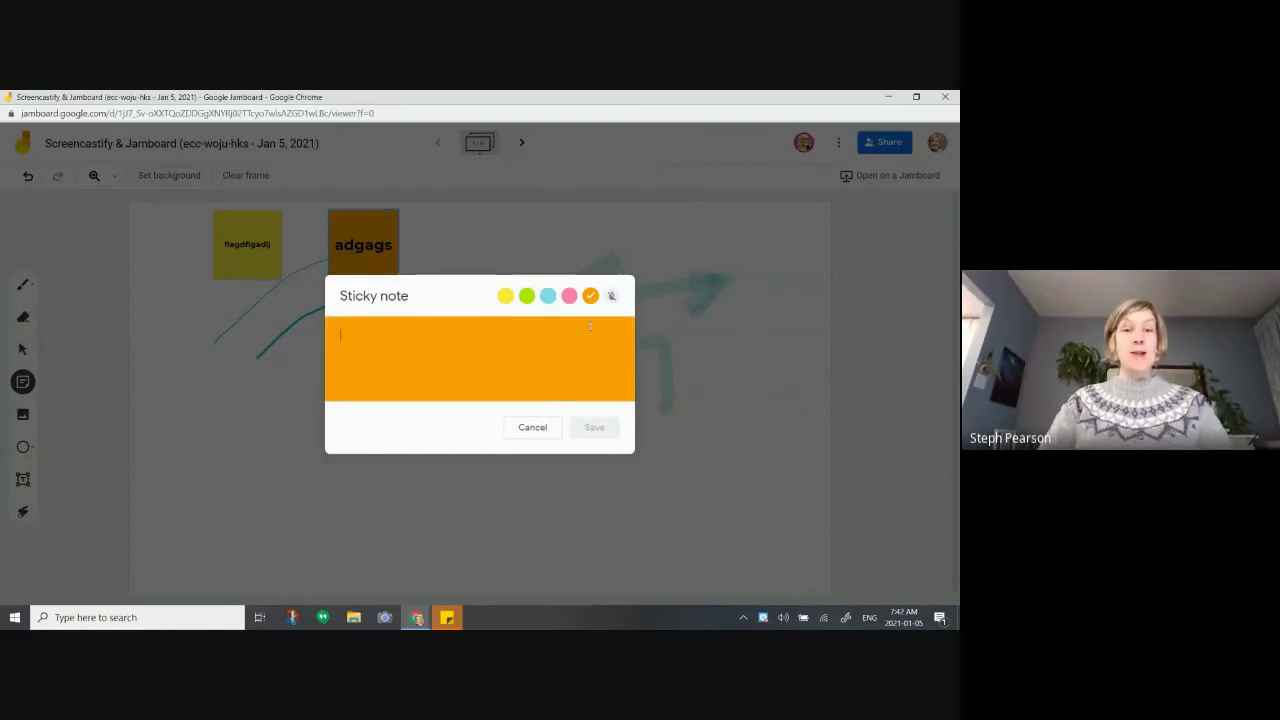
# Step: Add a green sticky note reading "adgdagsd" and close the sticky note editor
pyautogui.click(526, 295)
pyautogui.write('adgdagsd')
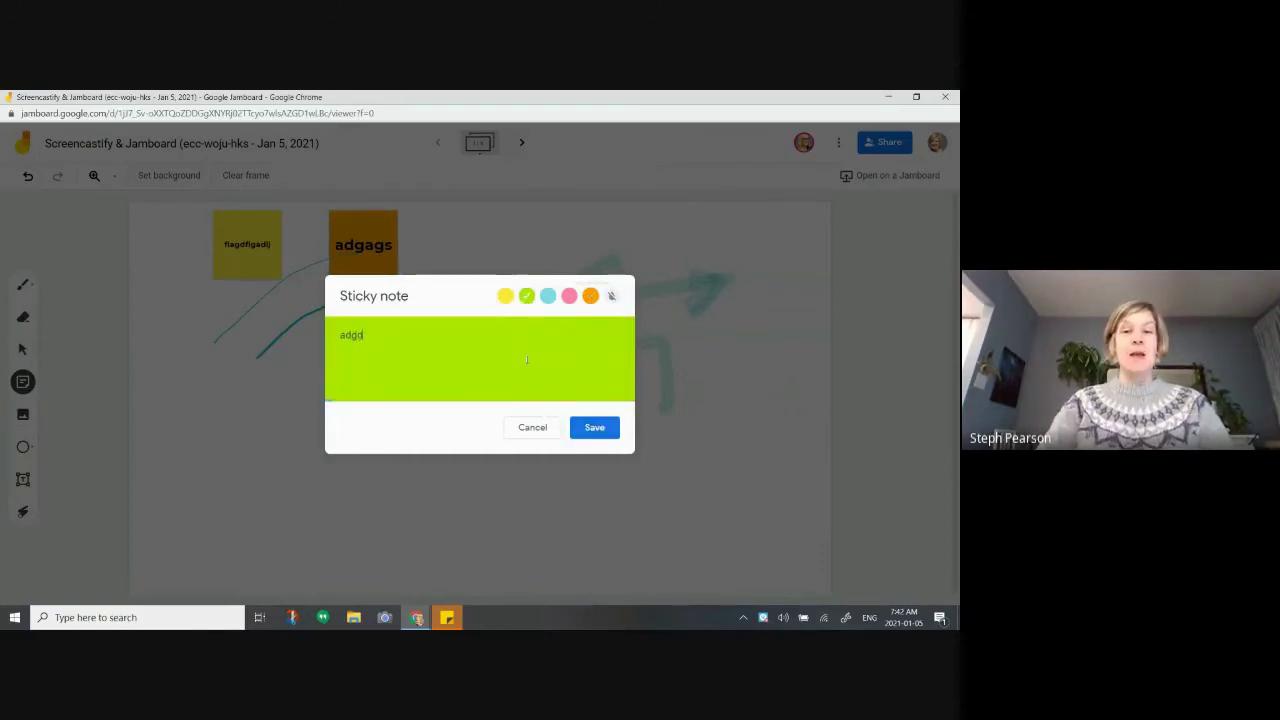
pyautogui.click(594, 427)
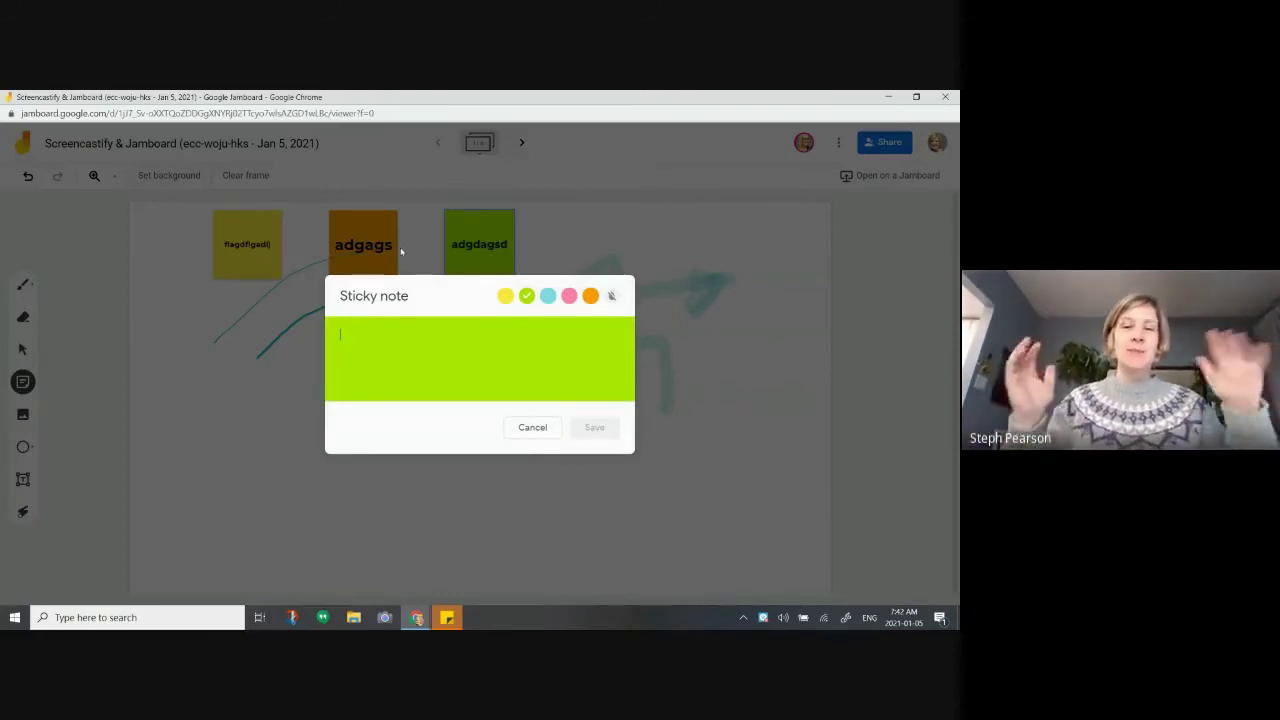
pyautogui.click(534, 427)
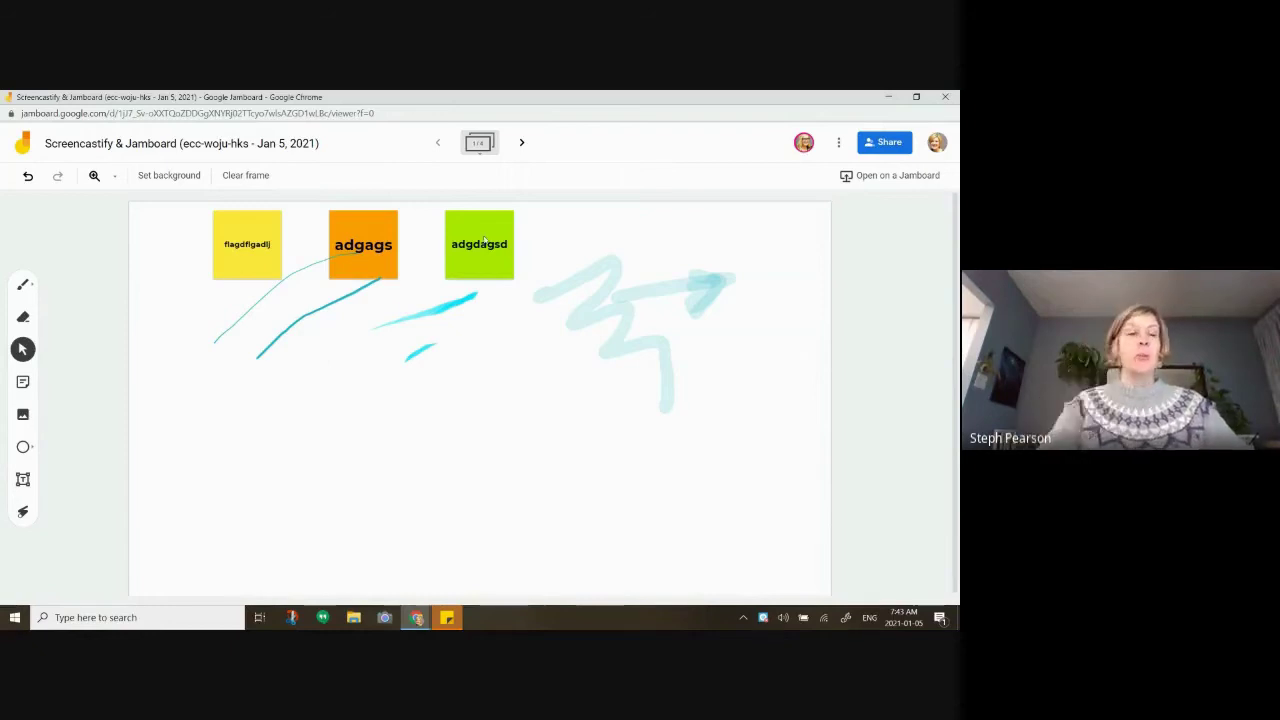
# Step: Take a photo with the camera and insert it as an image on frame 1
pyautogui.click(23, 418)
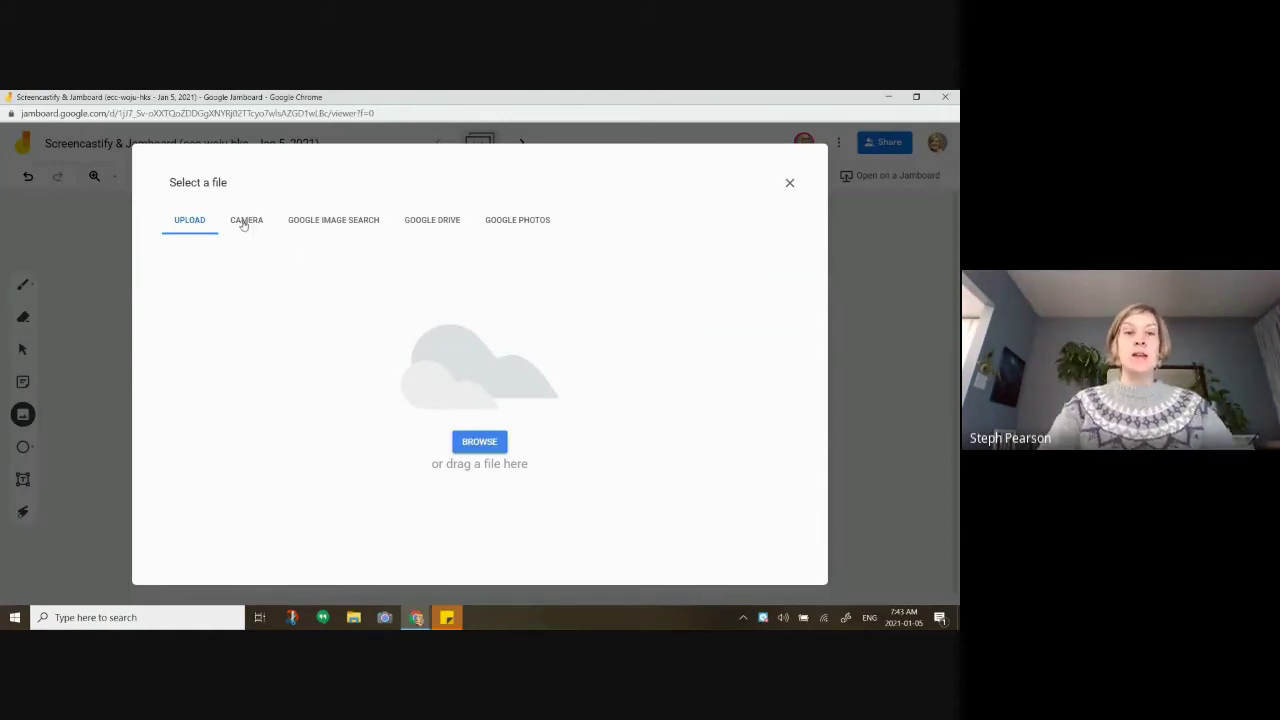
pyautogui.click(244, 221)
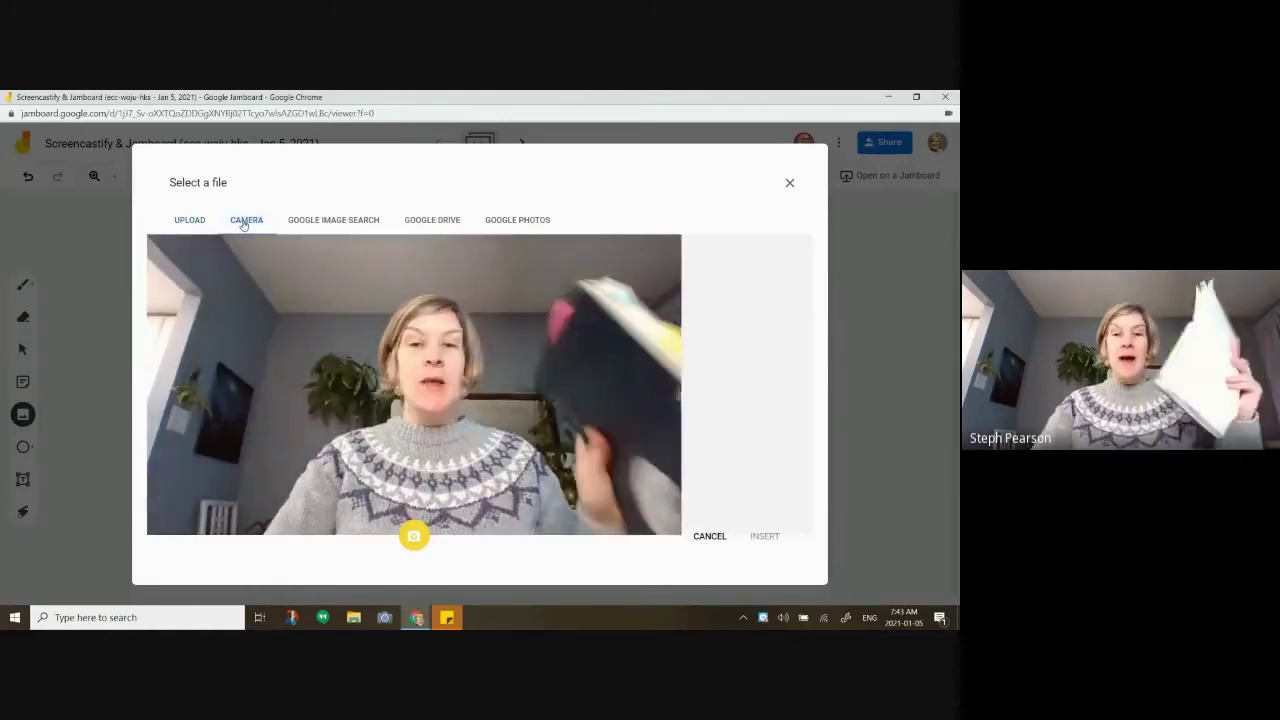
pyautogui.click(416, 536)
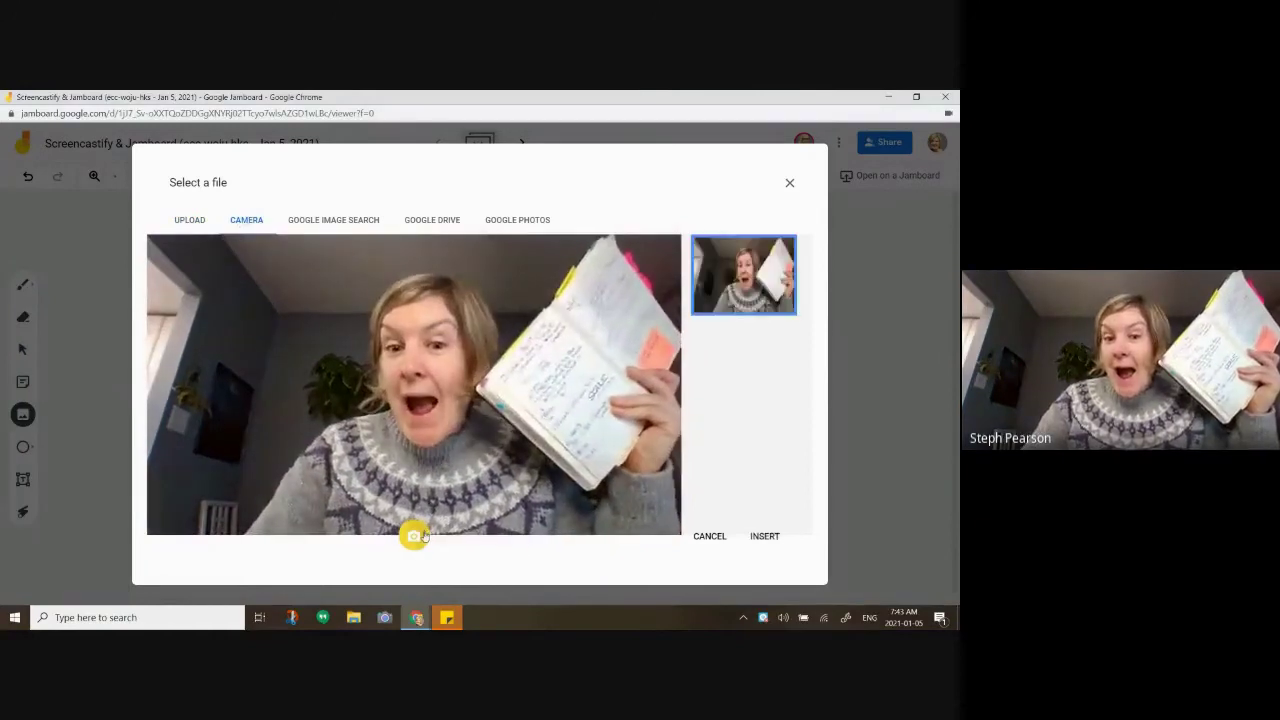
pyautogui.click(764, 536)
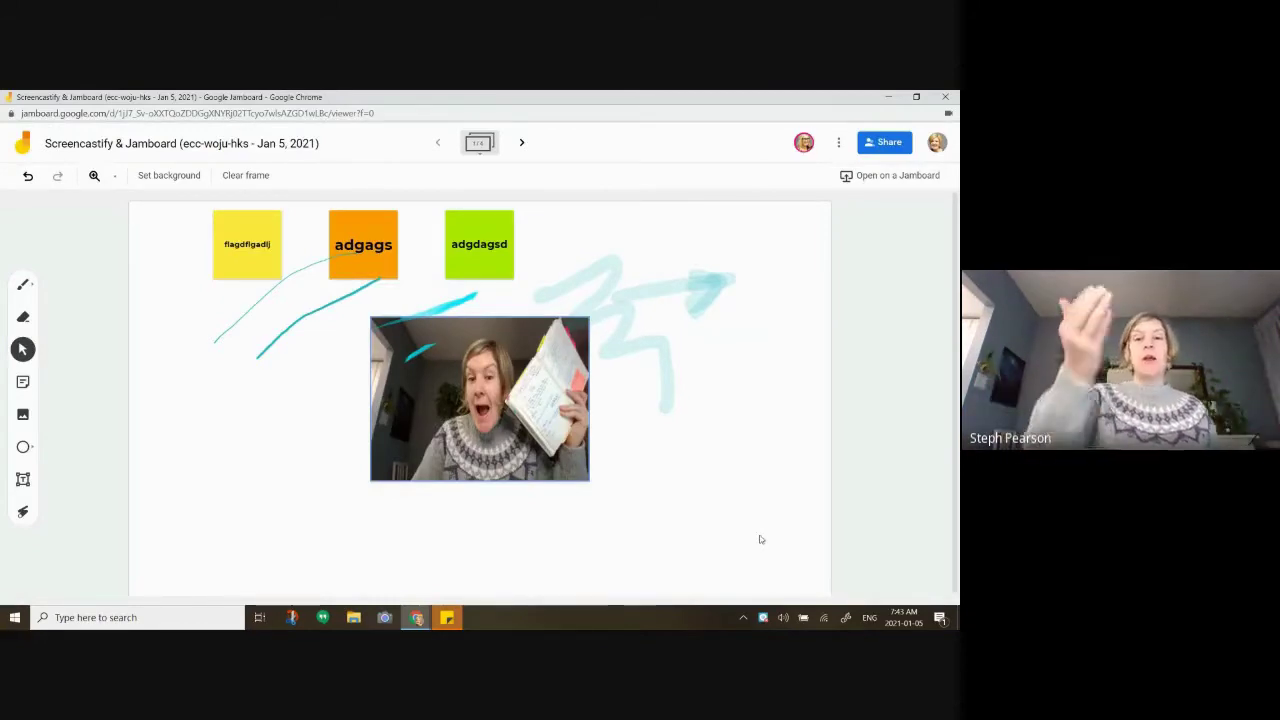
# Step: Find a "wombat" picture with Google Image Search, insert it on frame 1 and place it beside the camera photo
pyautogui.click(23, 414)
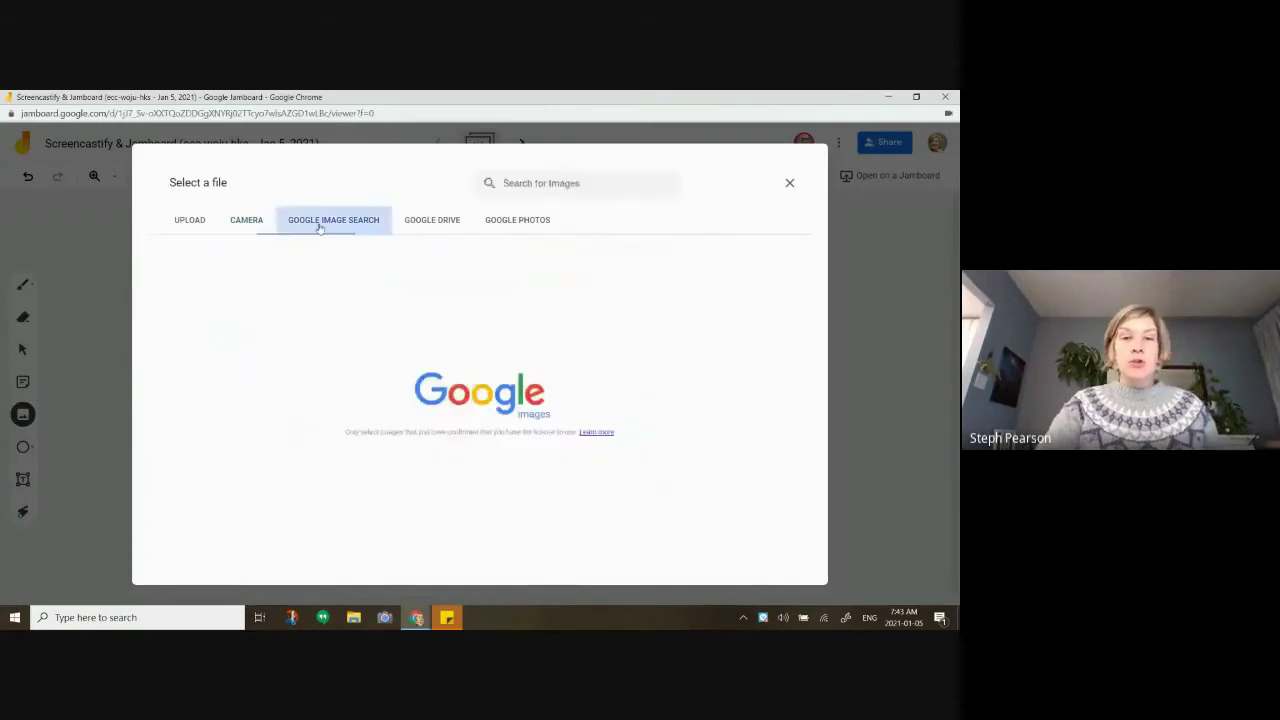
pyautogui.click(372, 184)
pyautogui.write('womb')
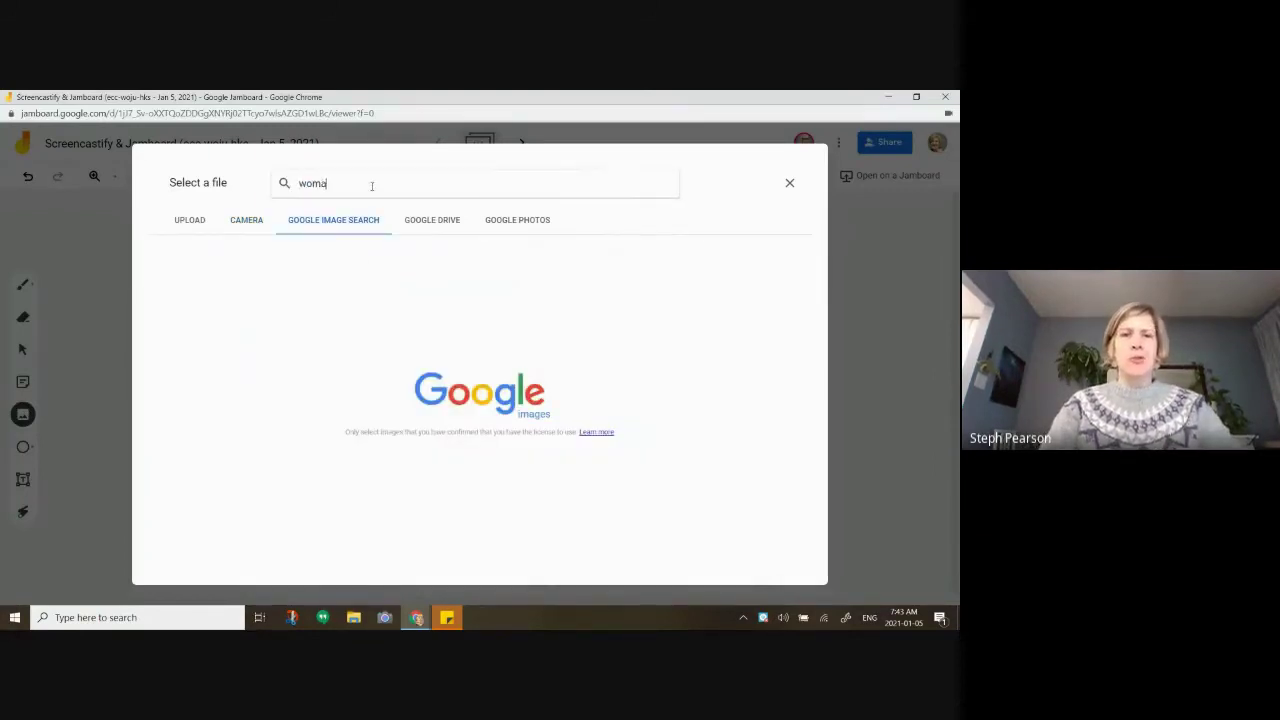
pyautogui.write('at')
pyautogui.press('Return')
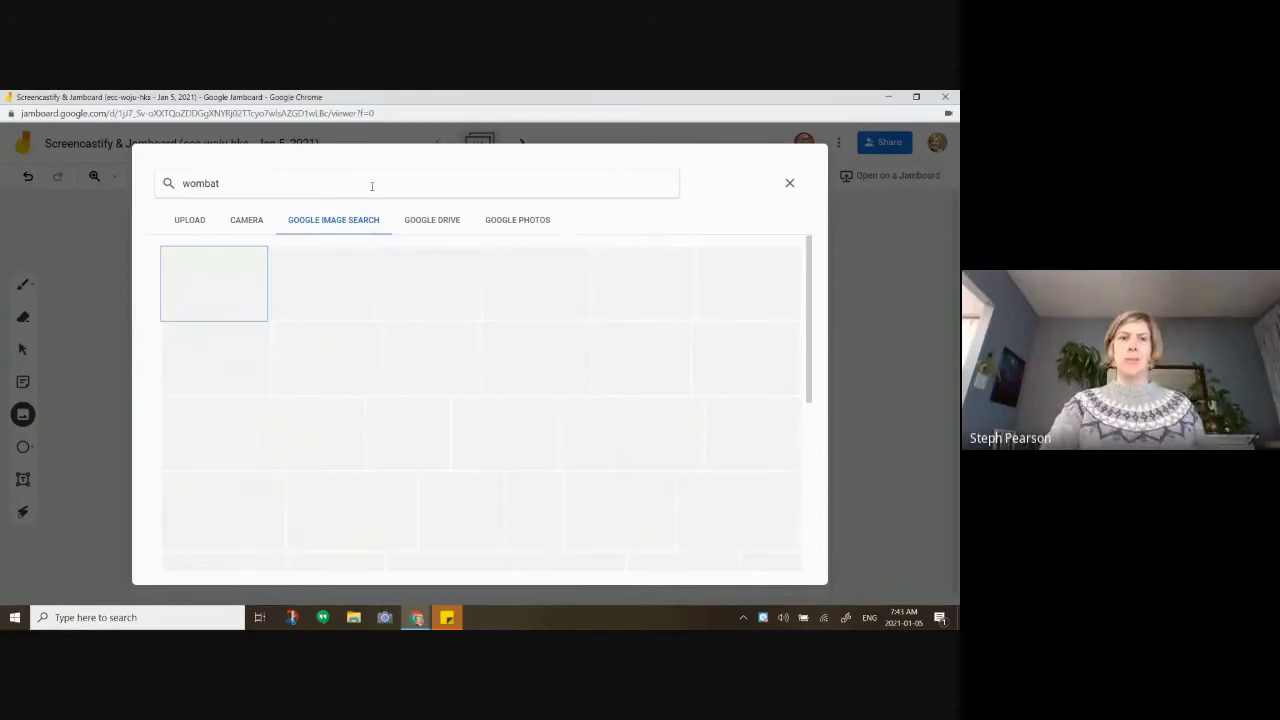
pyautogui.click(430, 358)
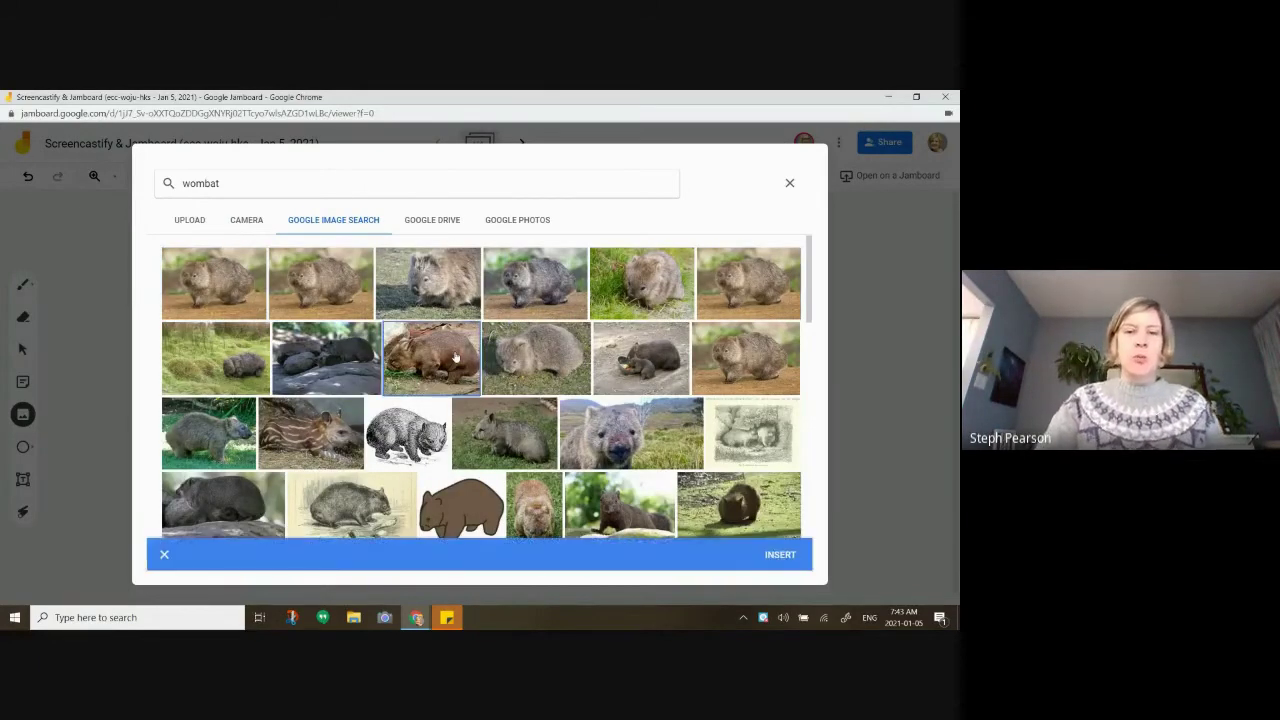
pyautogui.click(783, 554)
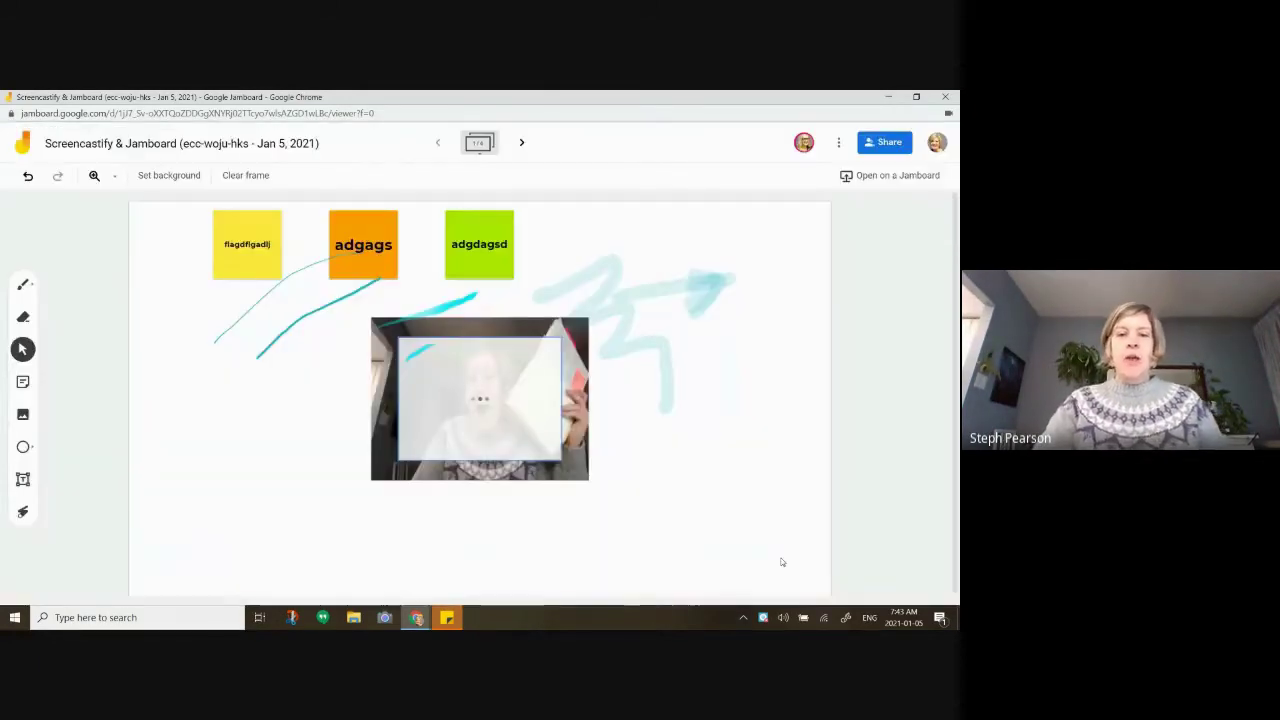
pyautogui.moveTo(501, 391); pyautogui.dragTo(741, 330)
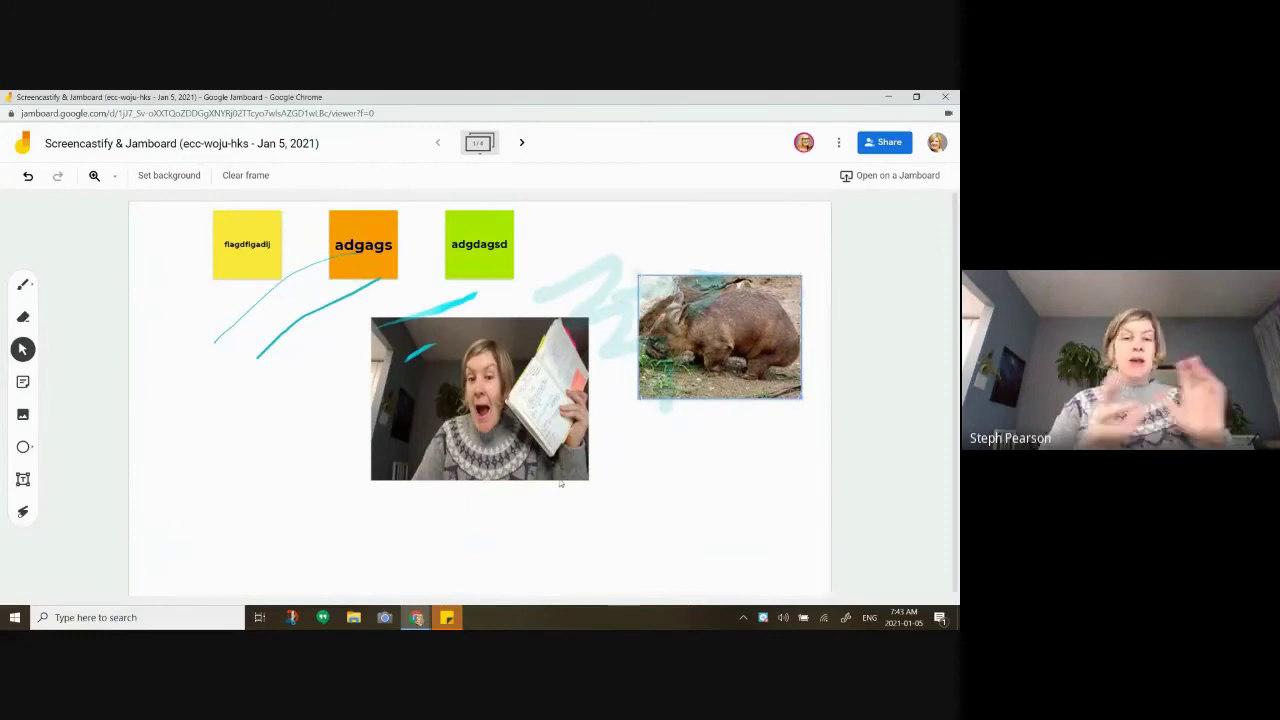
# Step: Draw a block arrow shape pointing at the camera photo on frame 1
pyautogui.click(25, 448)
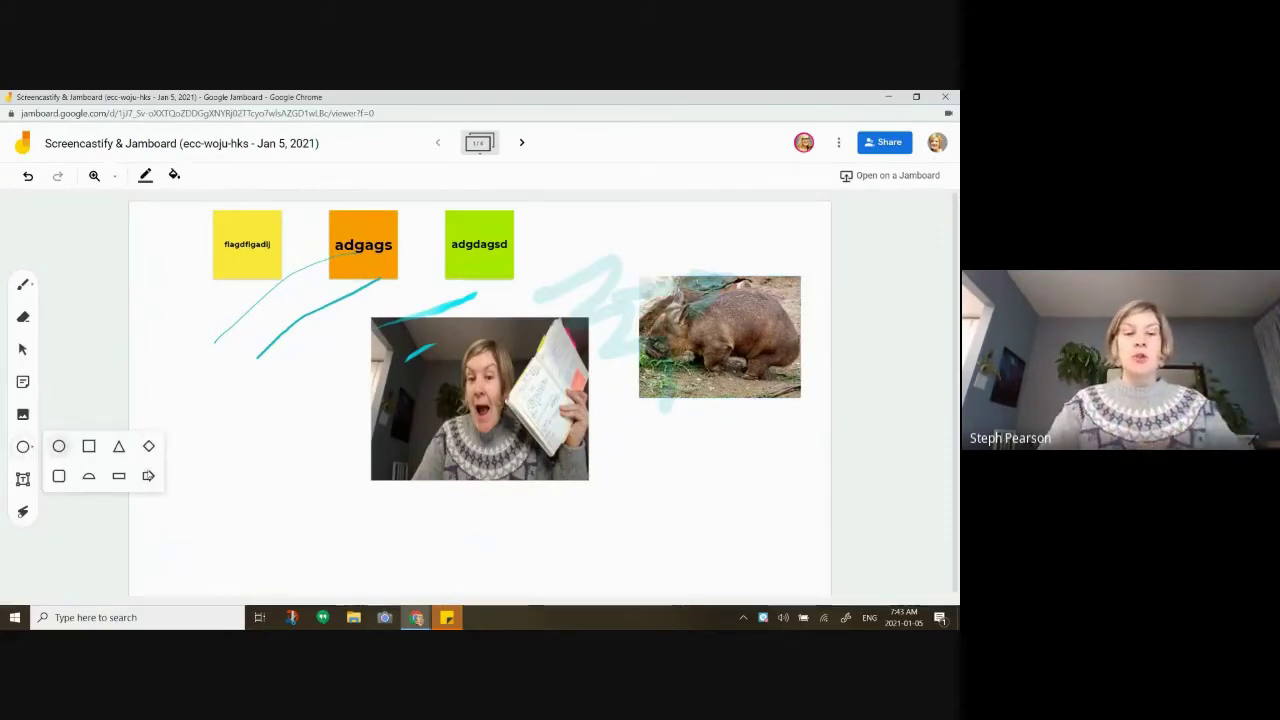
pyautogui.click(148, 476)
pyautogui.moveTo(254, 396); pyautogui.dragTo(395, 492)
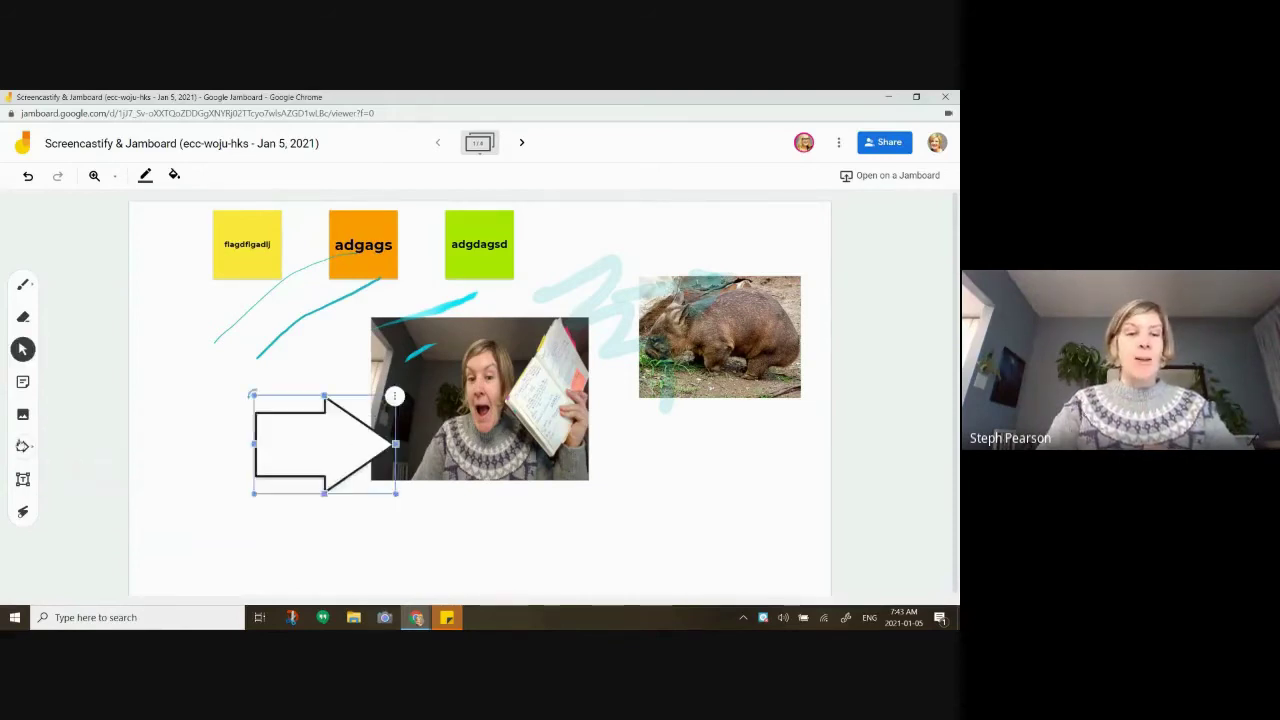
# Step: Add a text box reading "xa;fgmd;m/sgmda/.mge" below the arrow and trace over the camera photo with the laser pointer
pyautogui.click(23, 479)
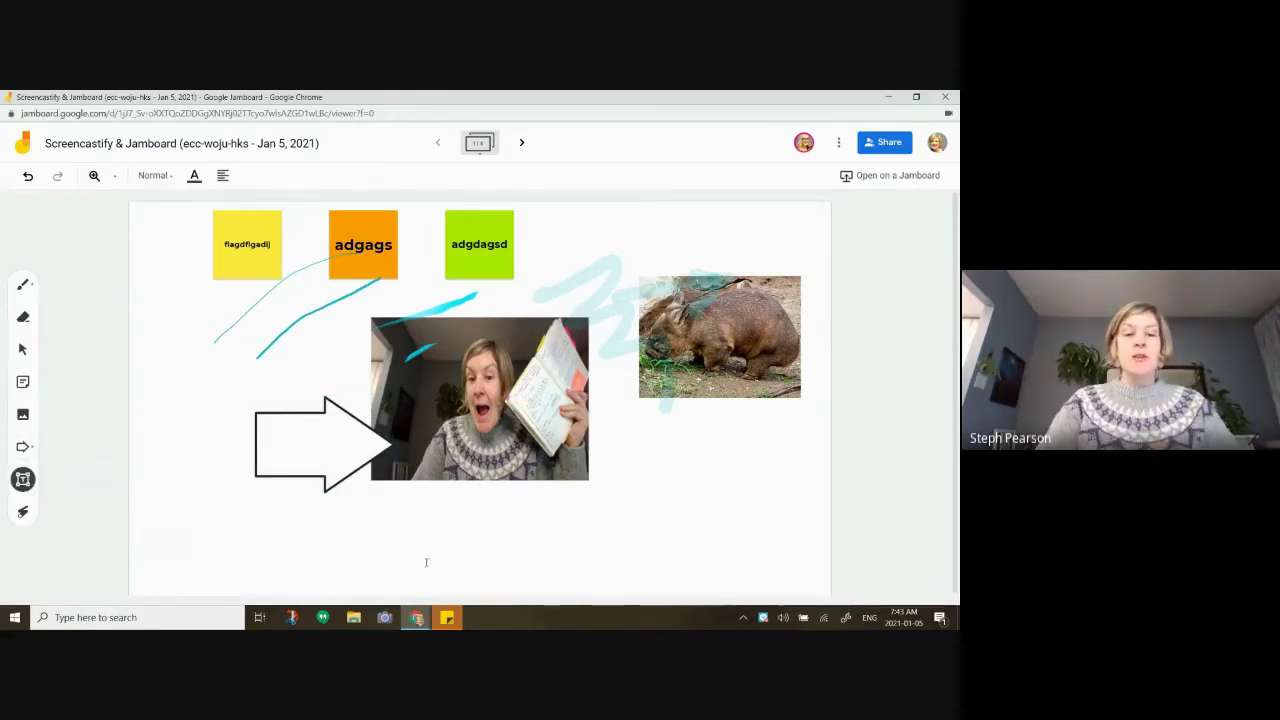
pyautogui.click(209, 531)
pyautogui.write('xa;fgmd;m/sgmda/.mge')
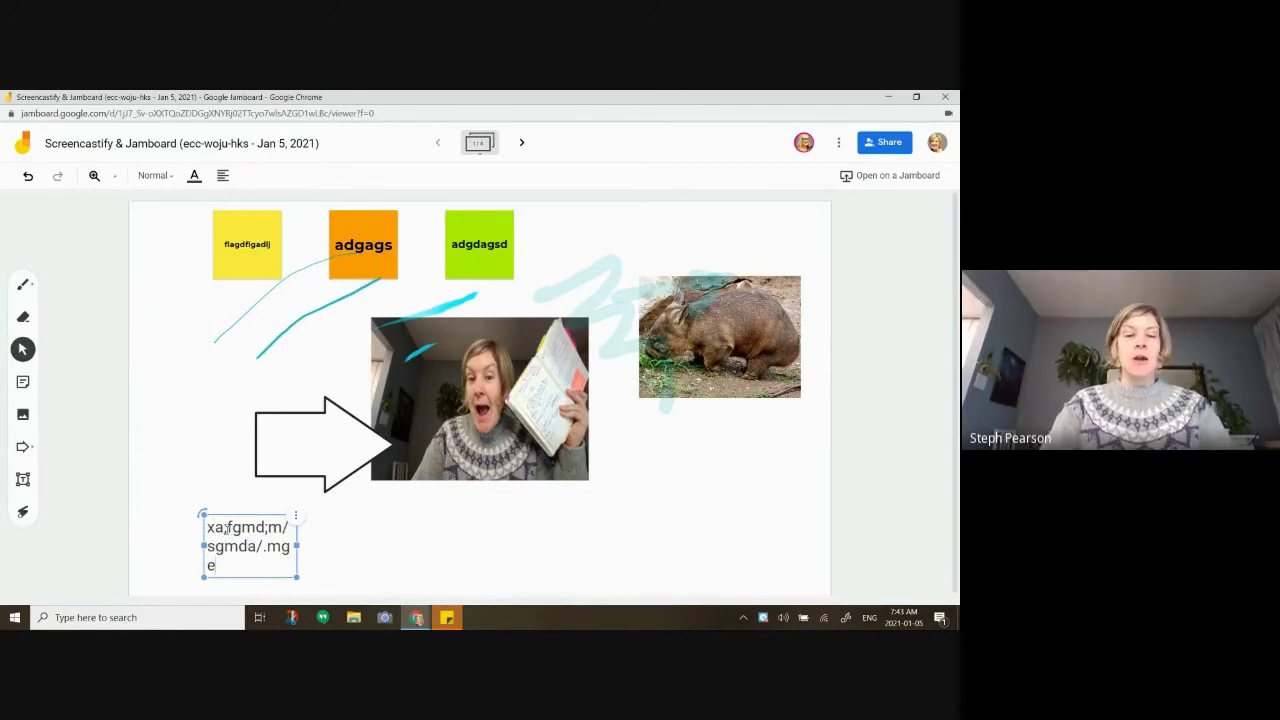
pyautogui.click(23, 511)
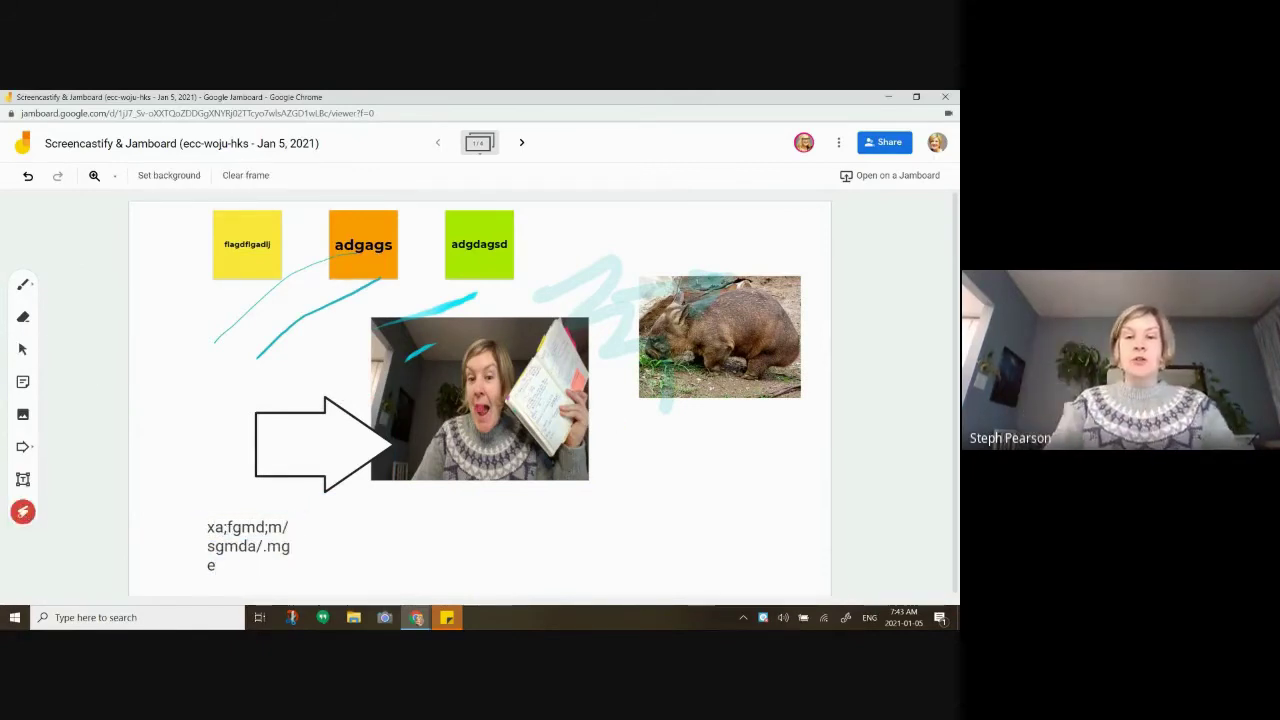
pyautogui.moveTo(478, 408)
pyautogui.mouseDown()
pyautogui.moveTo(425, 430)
pyautogui.moveTo(535, 488)
pyautogui.moveTo(540, 440)
pyautogui.moveTo(487, 475)
pyautogui.moveTo(430, 440)
pyautogui.moveTo(500, 470)
pyautogui.moveTo(470, 425)
pyautogui.moveTo(535, 485)
pyautogui.moveTo(515, 440)
pyautogui.moveTo(525, 458)
pyautogui.mouseUp()
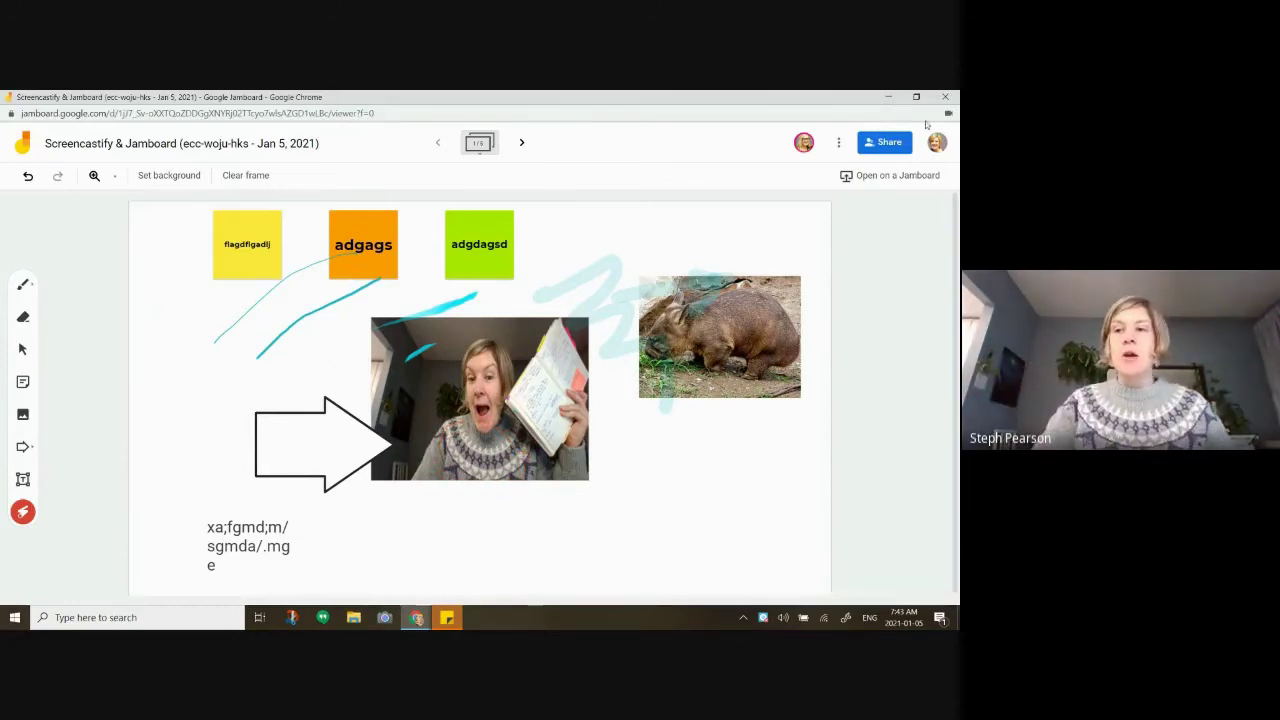
# Step: Minimize the Jamboard window and advance the presentation through the Jamboard examples to the Screencastify title slide
pyautogui.click(887, 98)
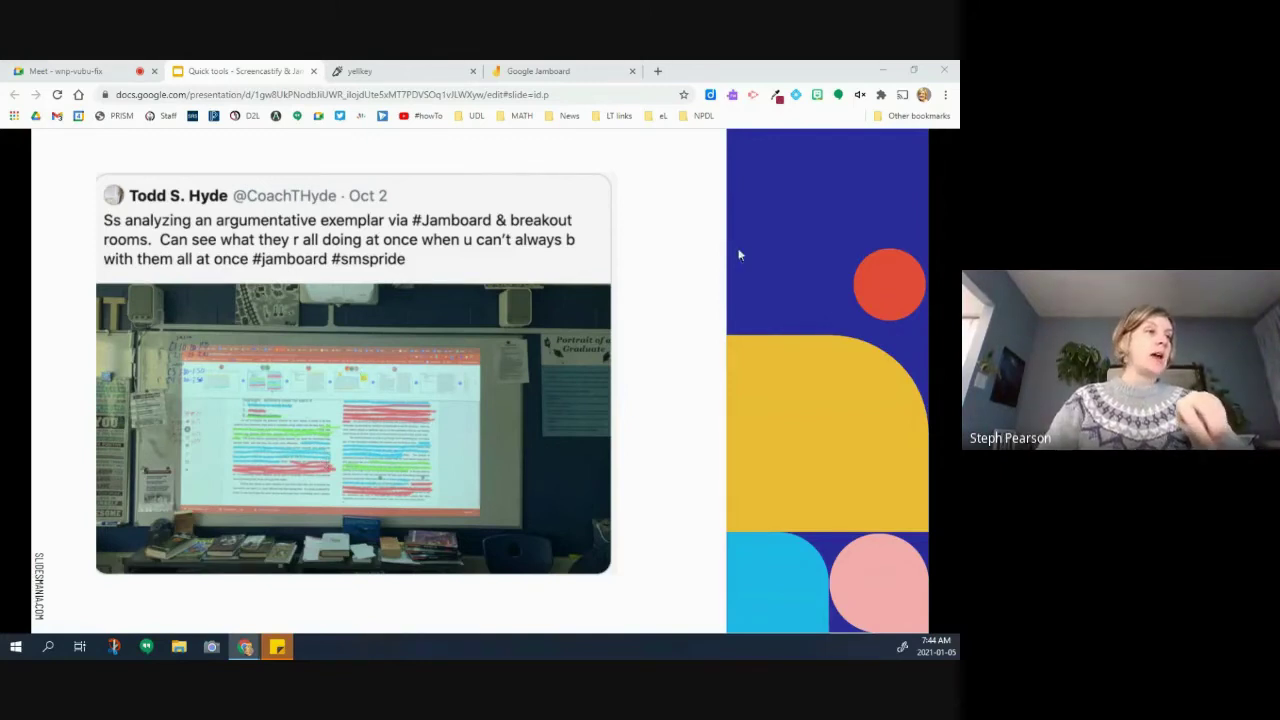
pyautogui.click(643, 285)
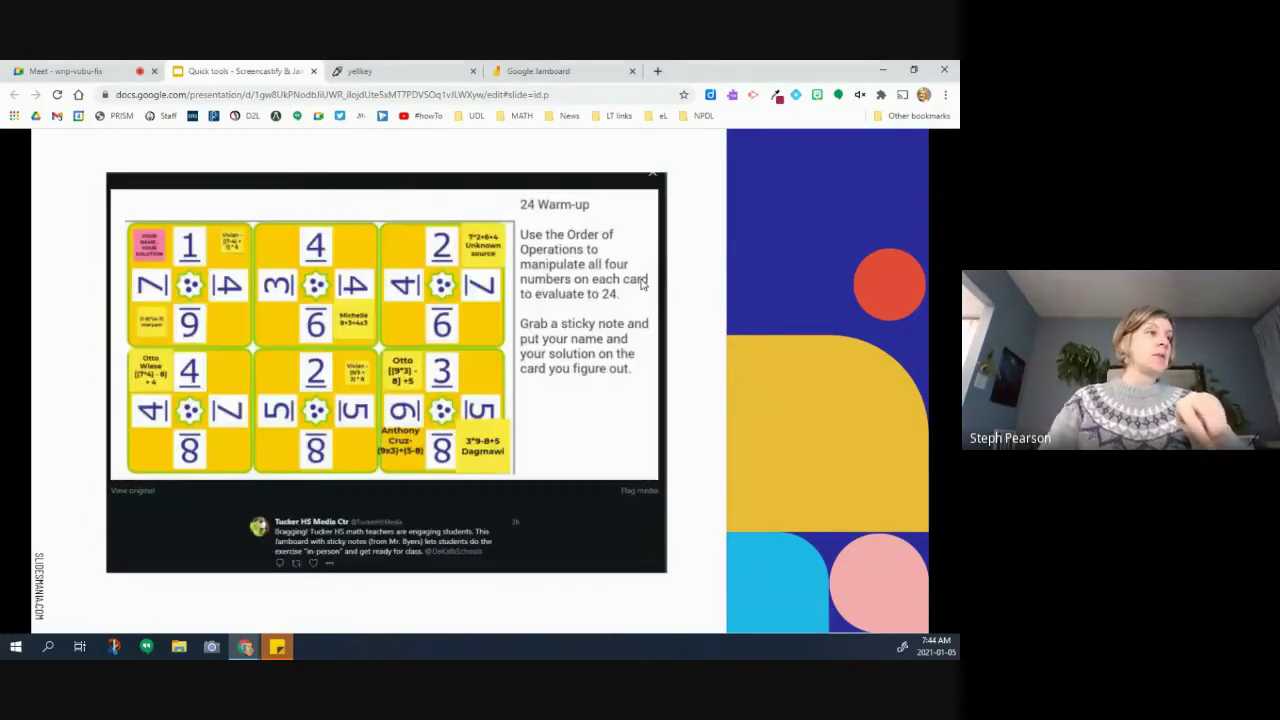
pyautogui.click(570, 414)
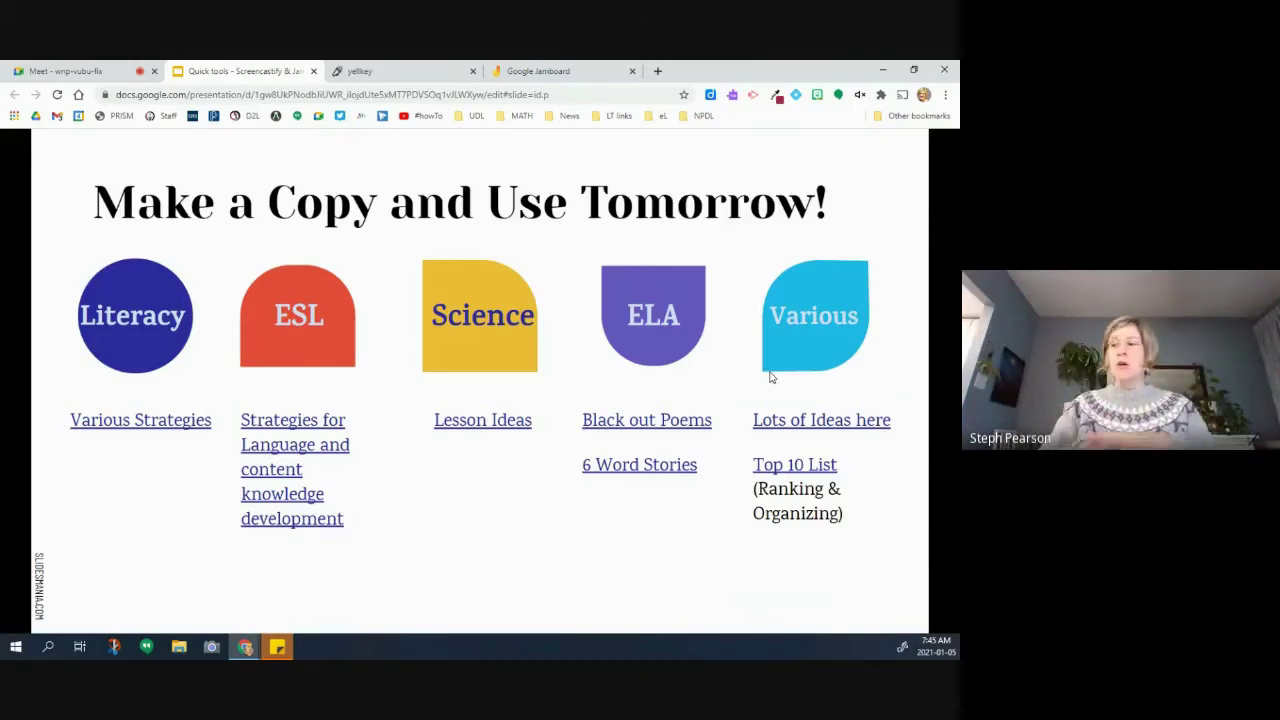
pyautogui.click(649, 564)
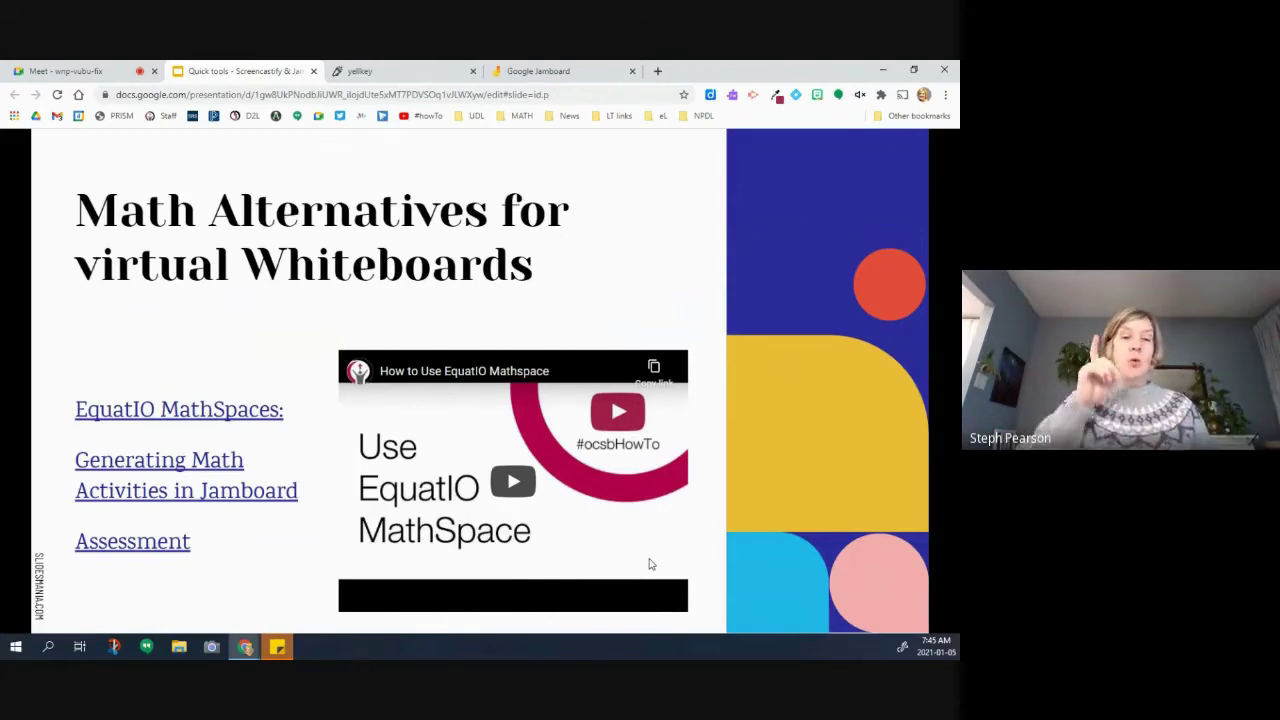
pyautogui.click(635, 273)
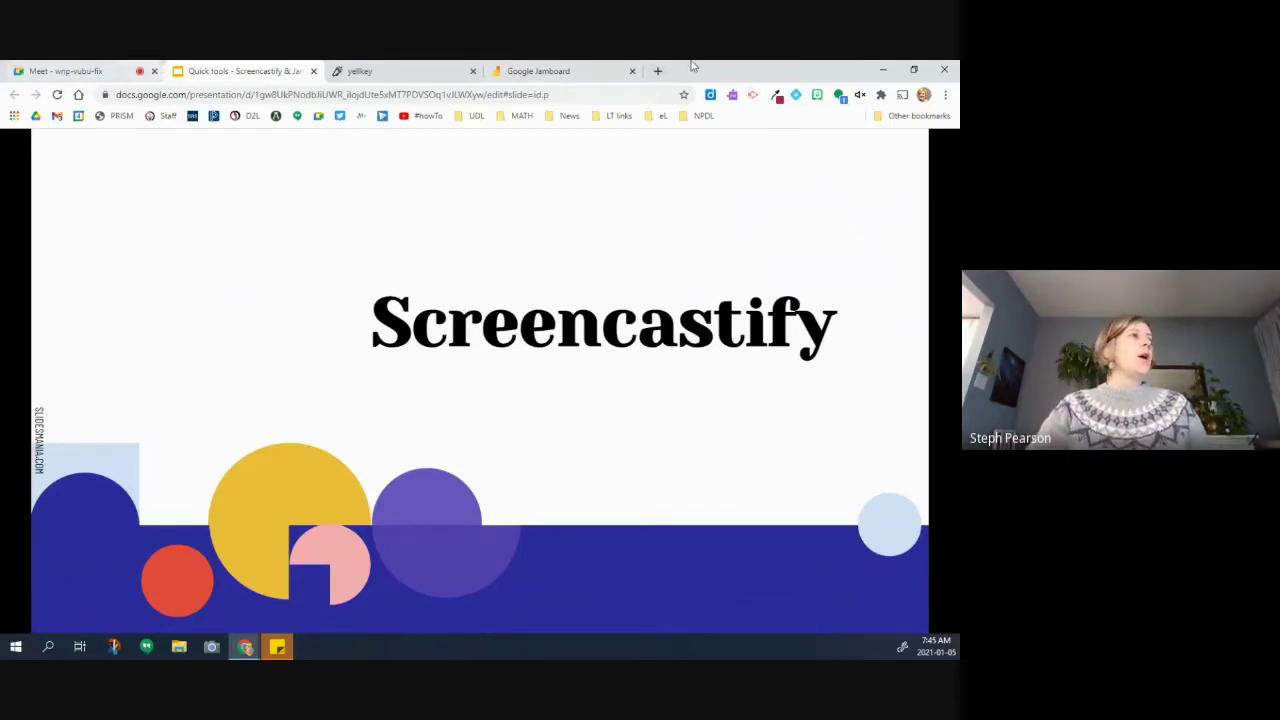
# Step: Open the Staff Portal in a new tab and follow its Screencastify link to the Chrome Web Store page
pyautogui.click(658, 72)
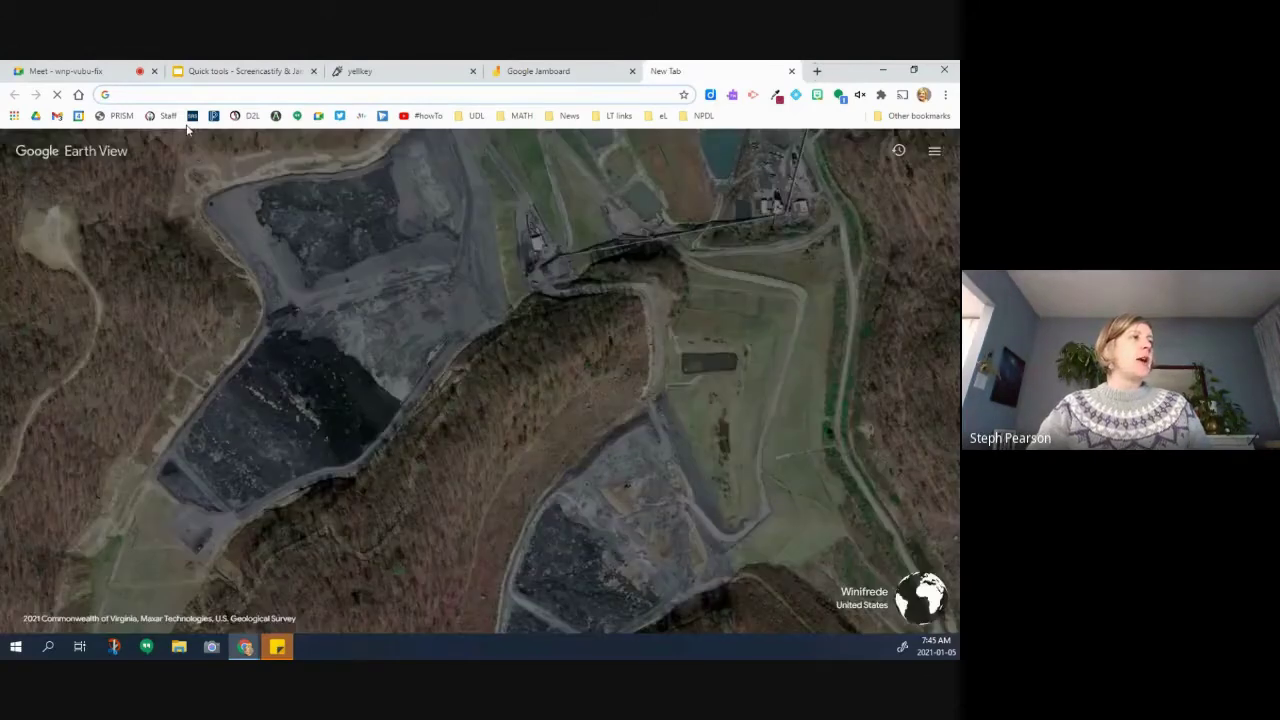
pyautogui.click(163, 116)
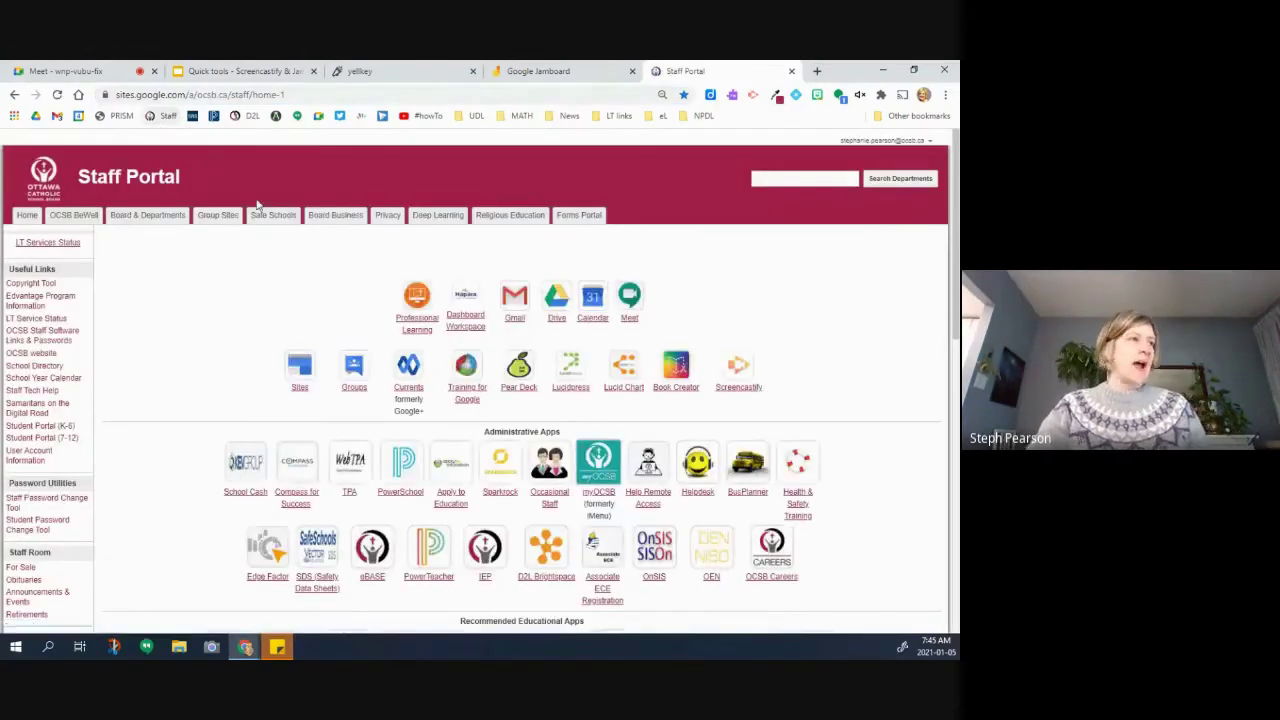
pyautogui.click(740, 375)
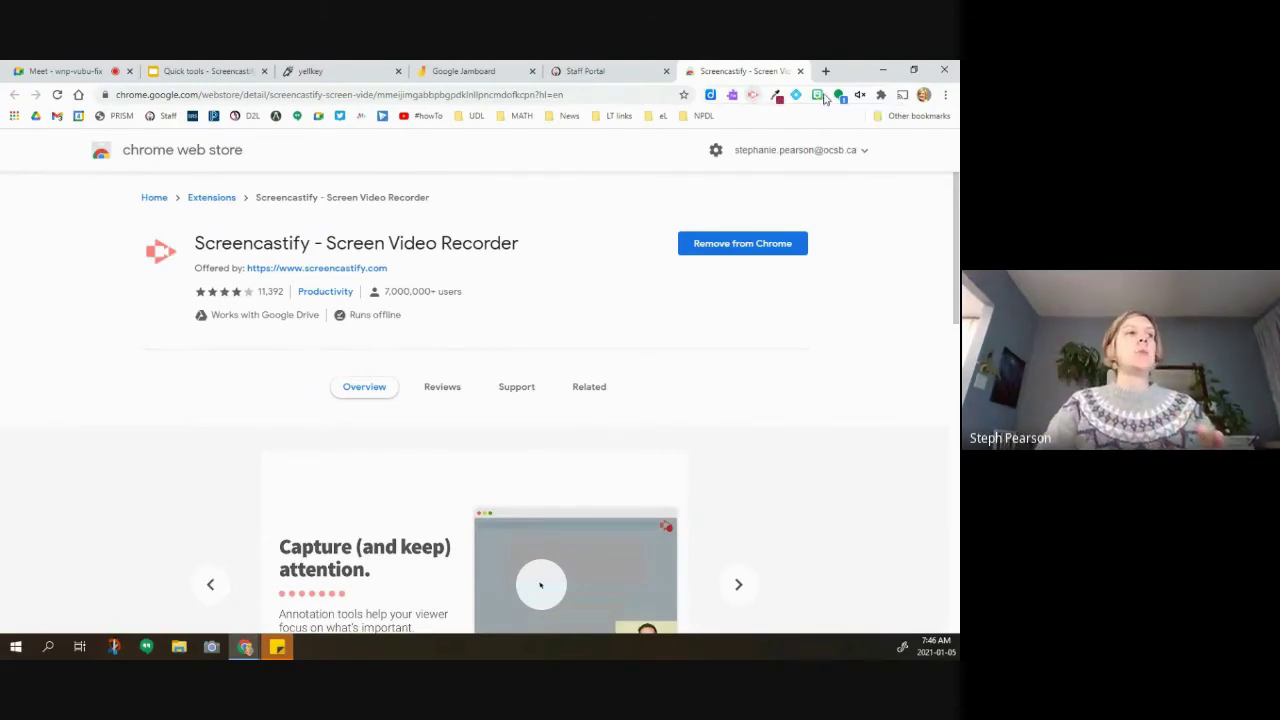
# Step: Show the pin setting for Screencastify in the browser's extensions list and close the list
pyautogui.click(881, 95)
pyautogui.scroll(-3, 812, 340)
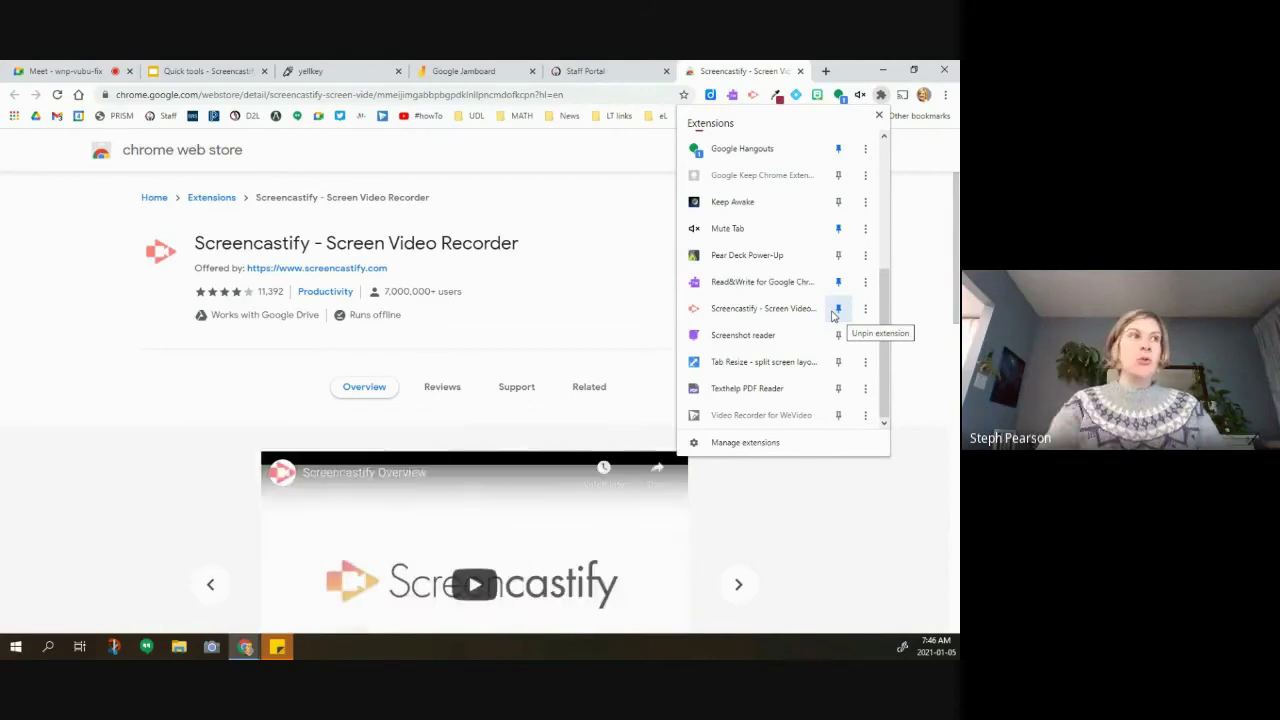
pyautogui.click(837, 310)
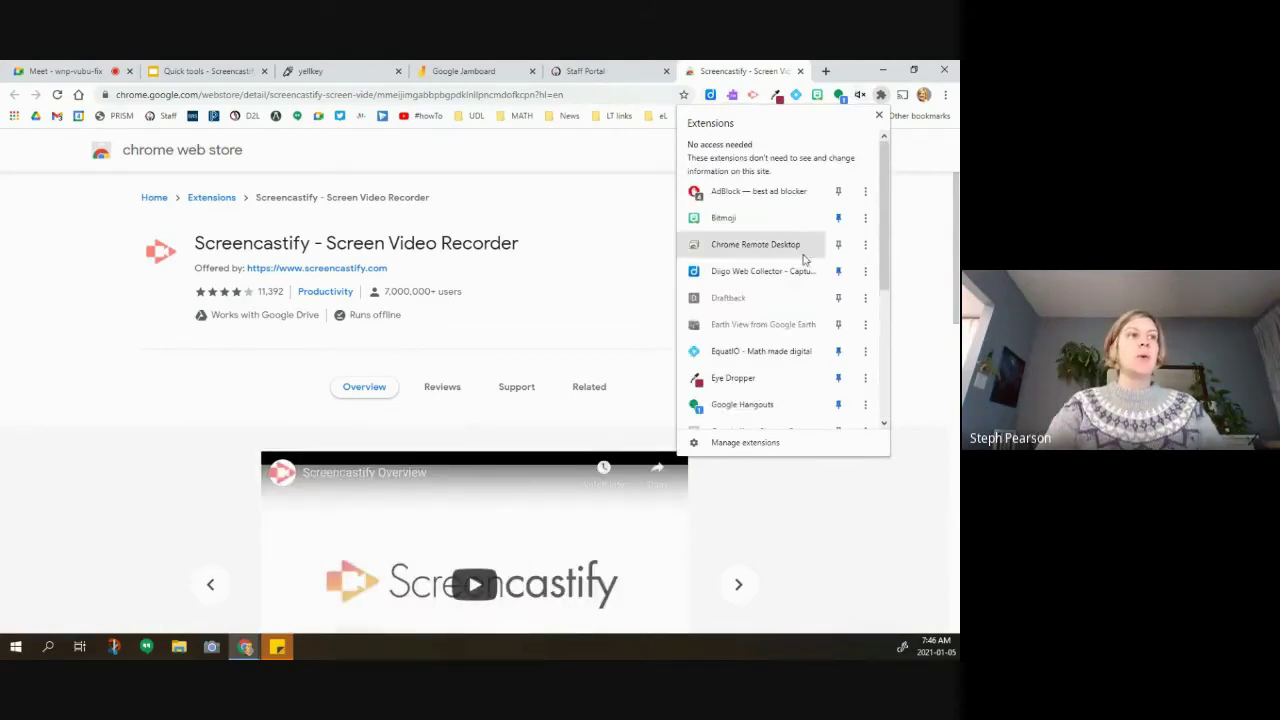
pyautogui.scroll(-3, 823, 273)
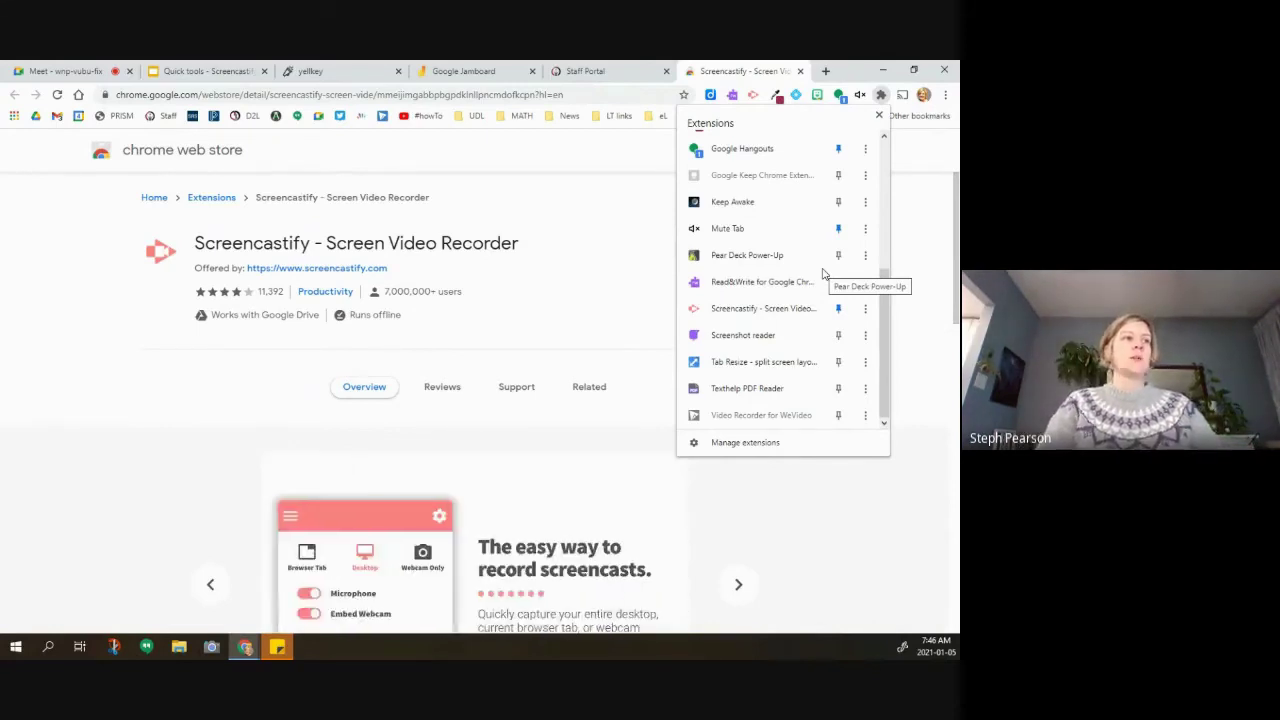
pyautogui.click(601, 245)
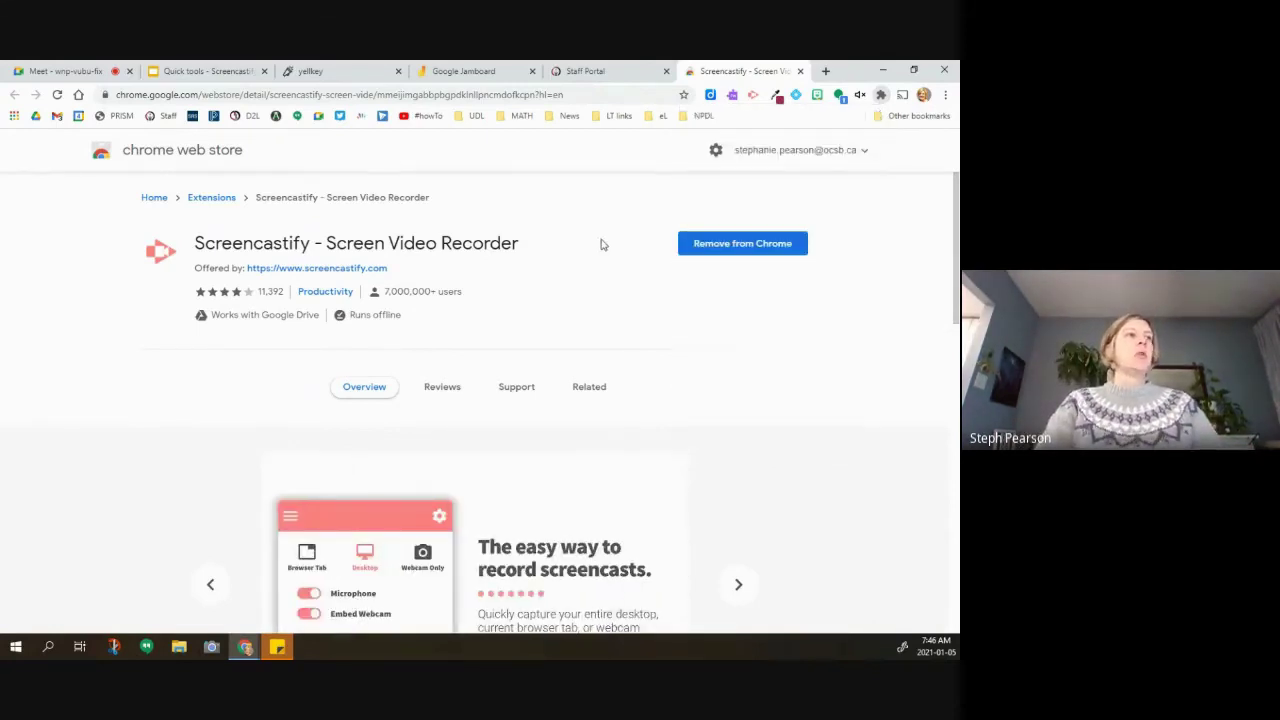
# Step: Detach the Screencastify web store page into its own window and minimize that window
pyautogui.click(753, 96)
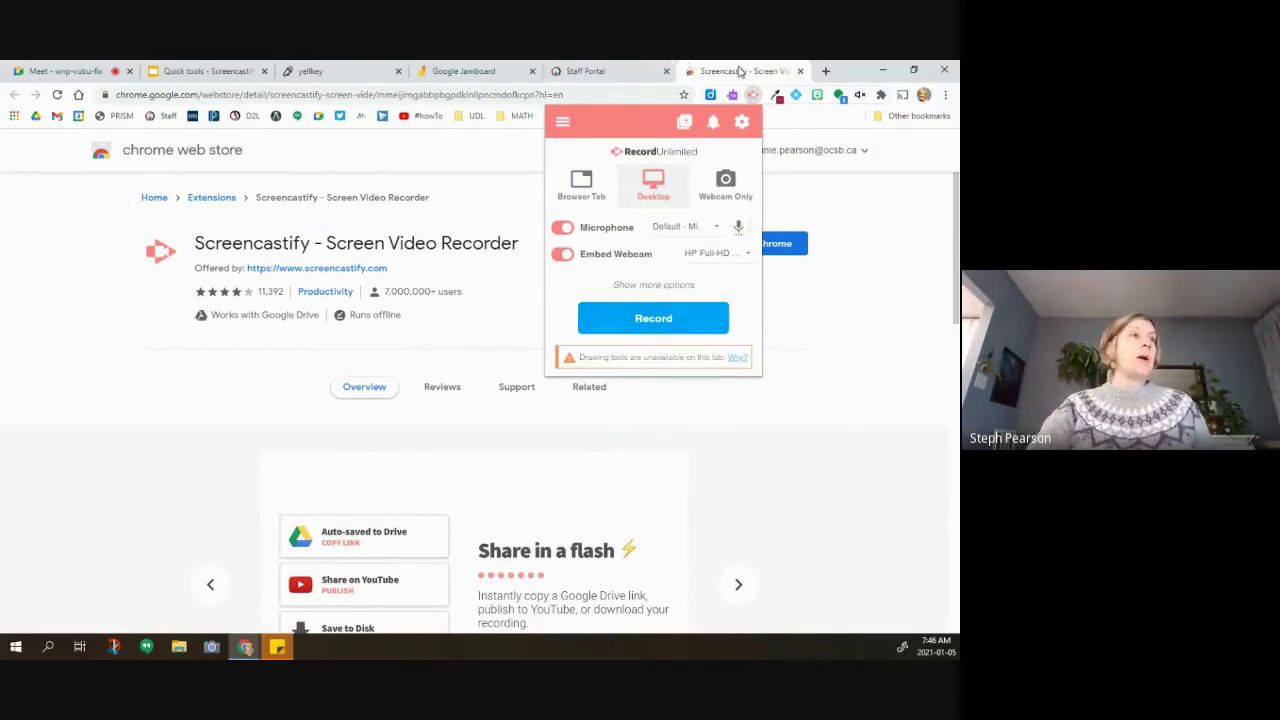
pyautogui.moveTo(740, 71); pyautogui.dragTo(527, 83)
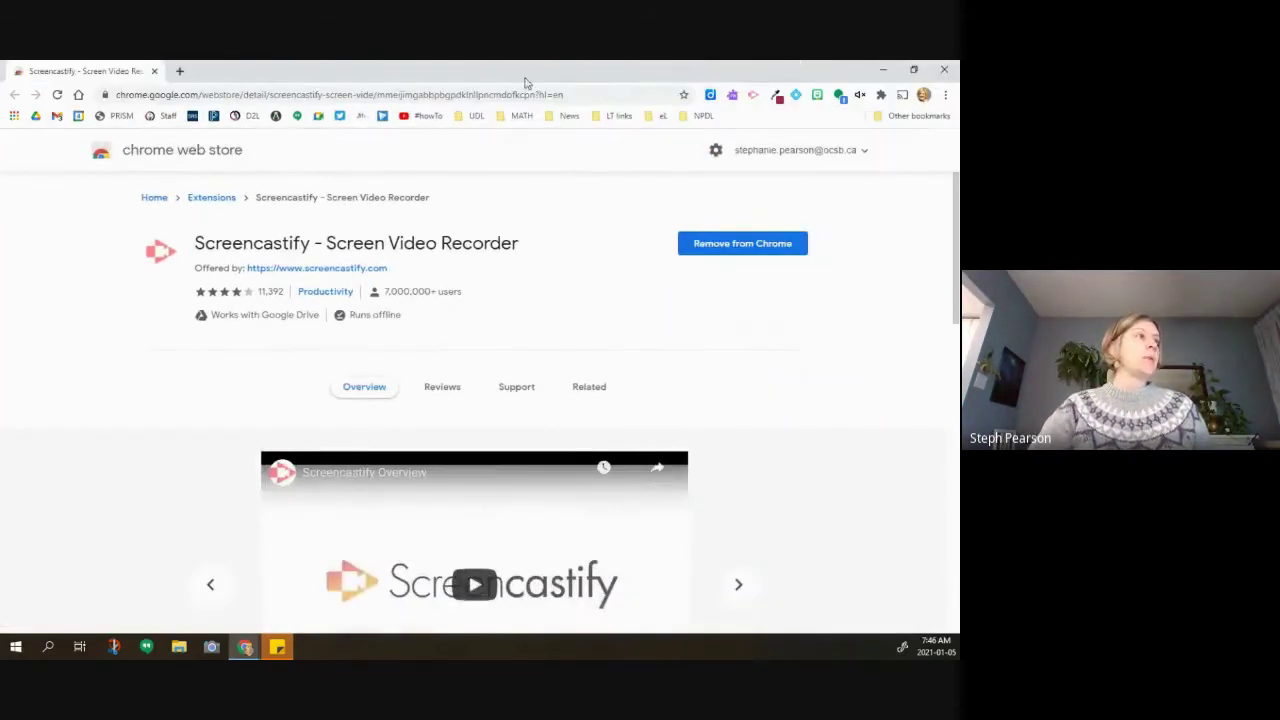
pyautogui.click(883, 69)
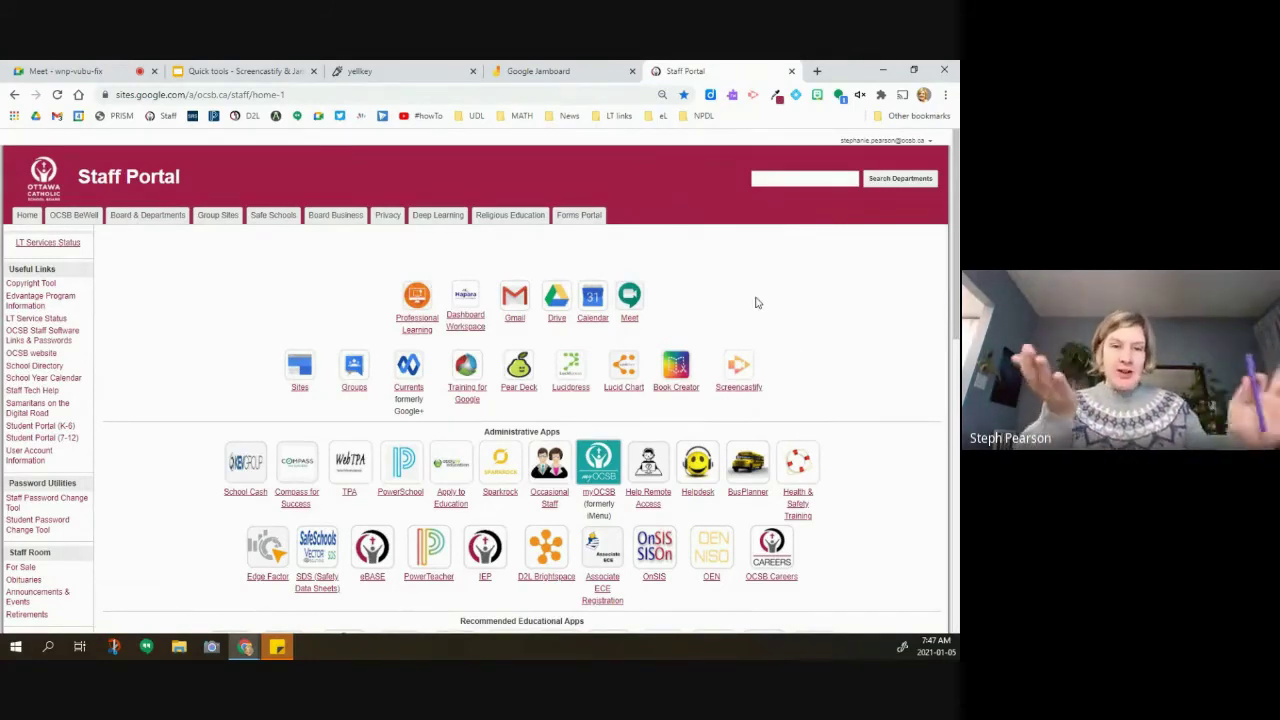
# Step: Open the Screencastify recorder on the Staff Portal page, show the Browser Tab mode and choose Desktop recording
pyautogui.click(755, 96)
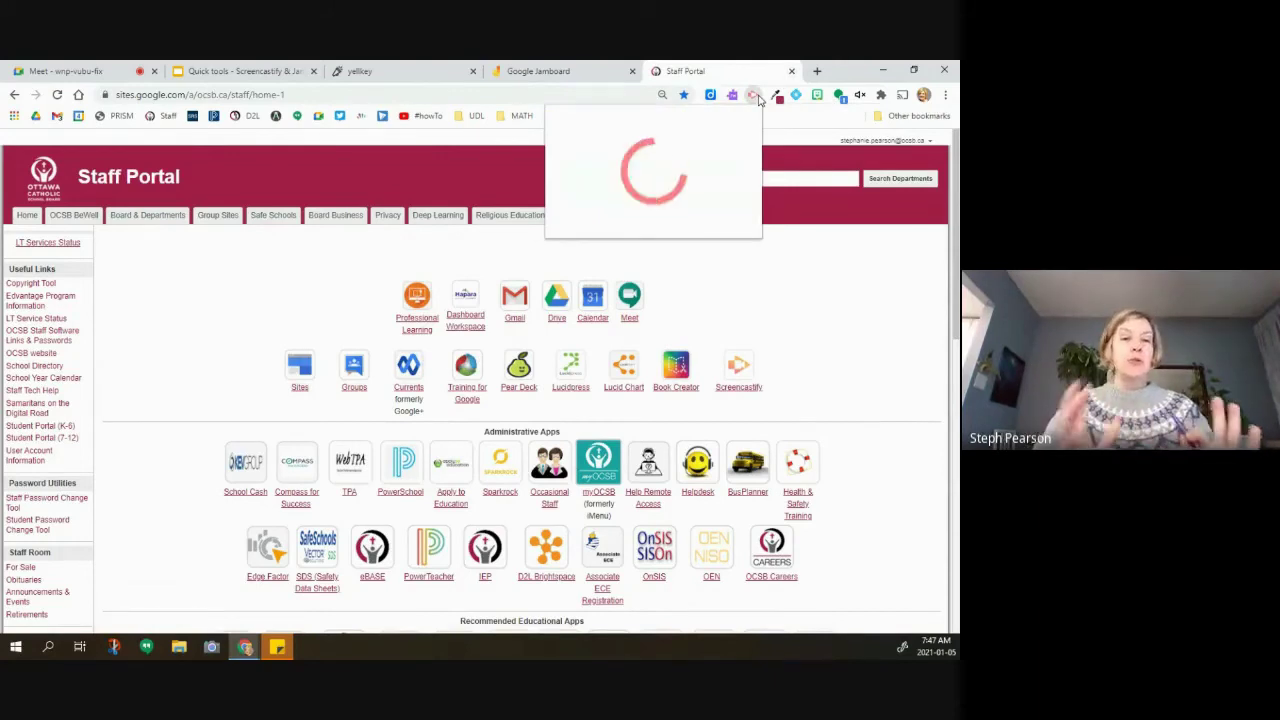
pyautogui.click(588, 186)
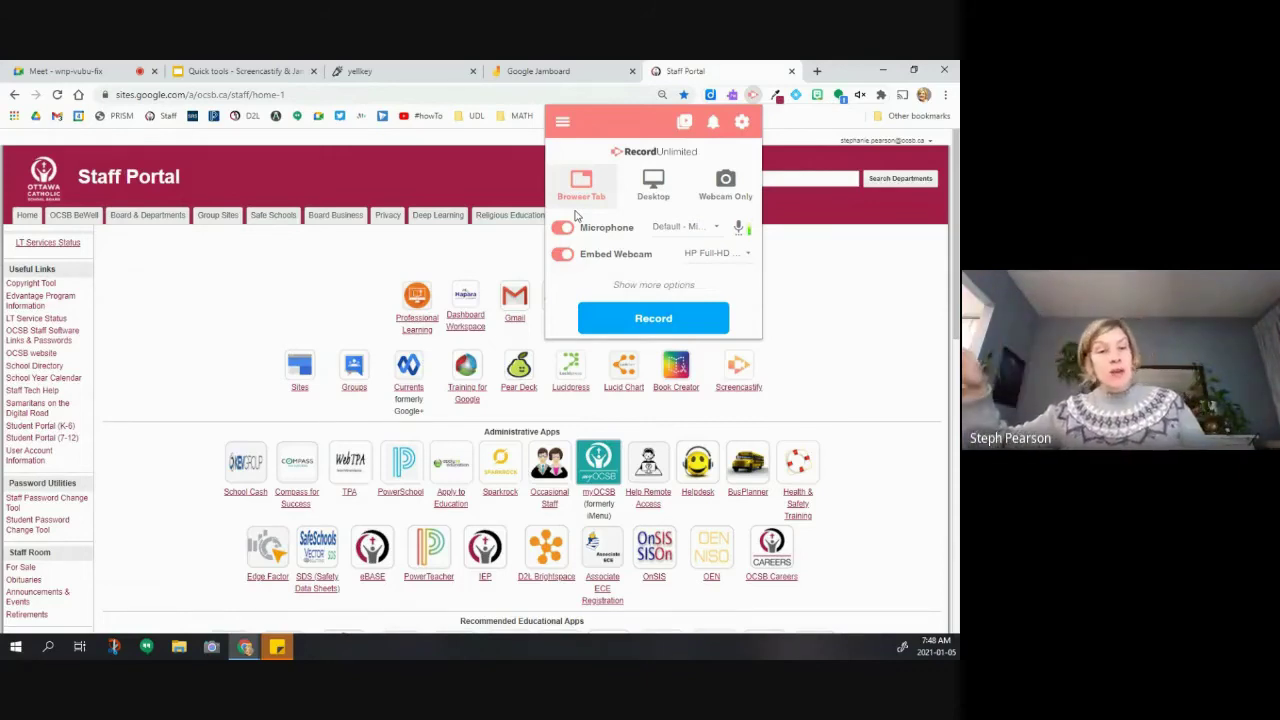
pyautogui.click(665, 190)
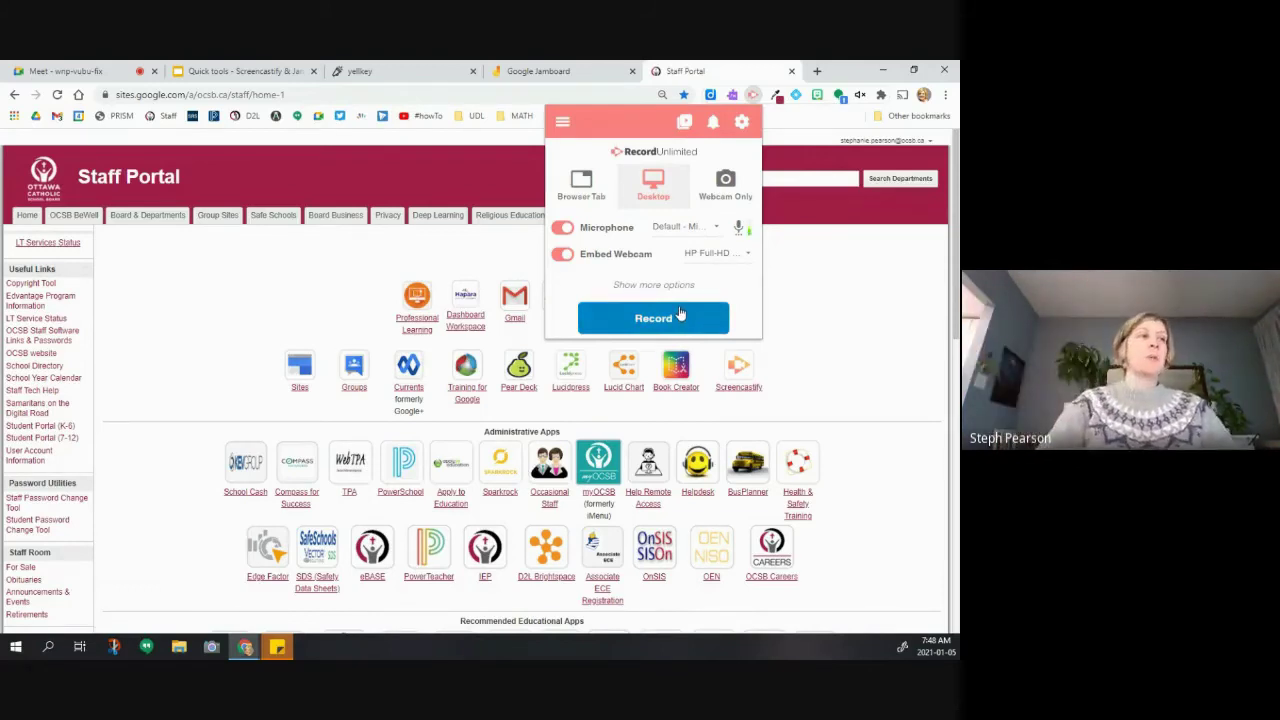
# Step: Show the additional recording options, keep the countdown at 3 seconds and start the desktop recording
pyautogui.click(650, 287)
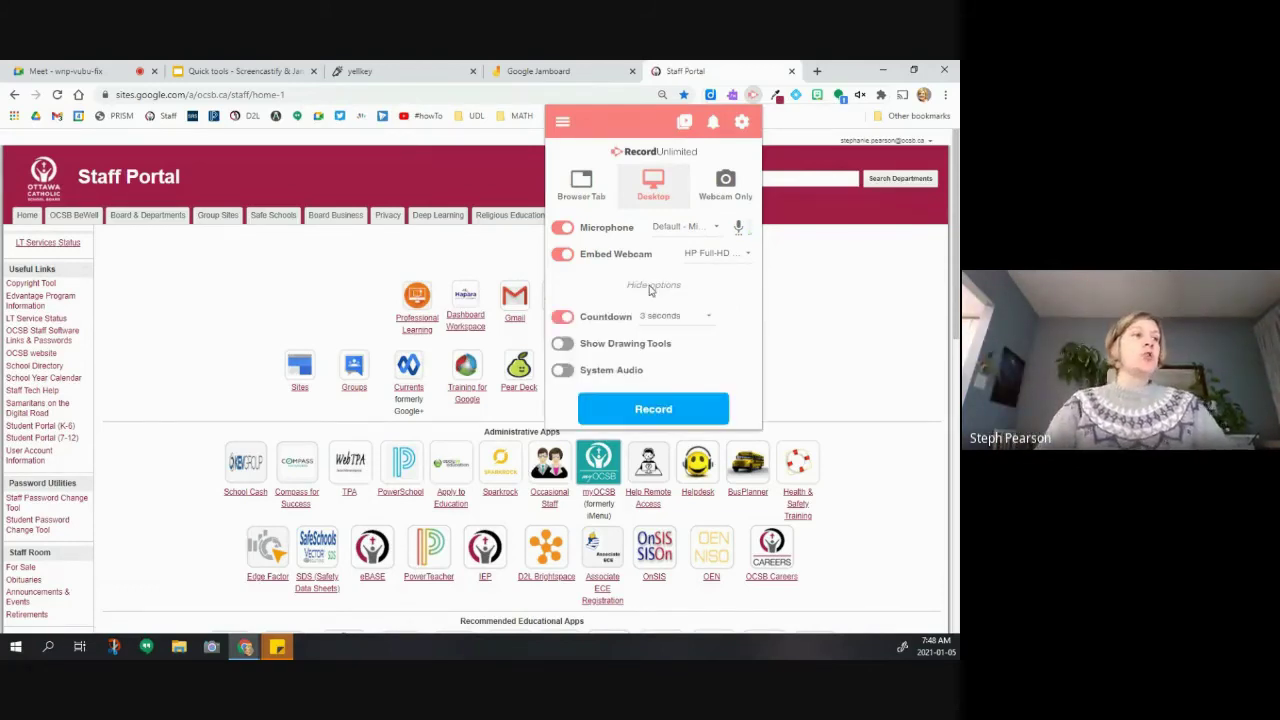
pyautogui.click(688, 318)
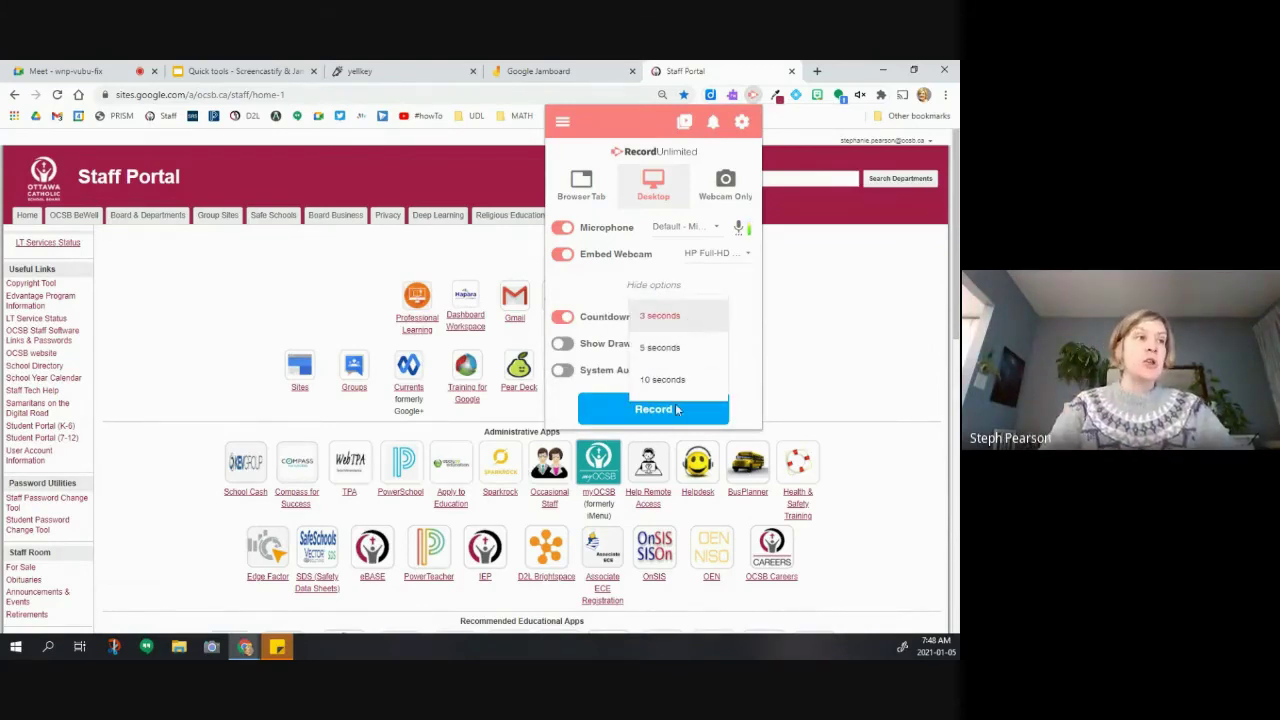
pyautogui.click(596, 357)
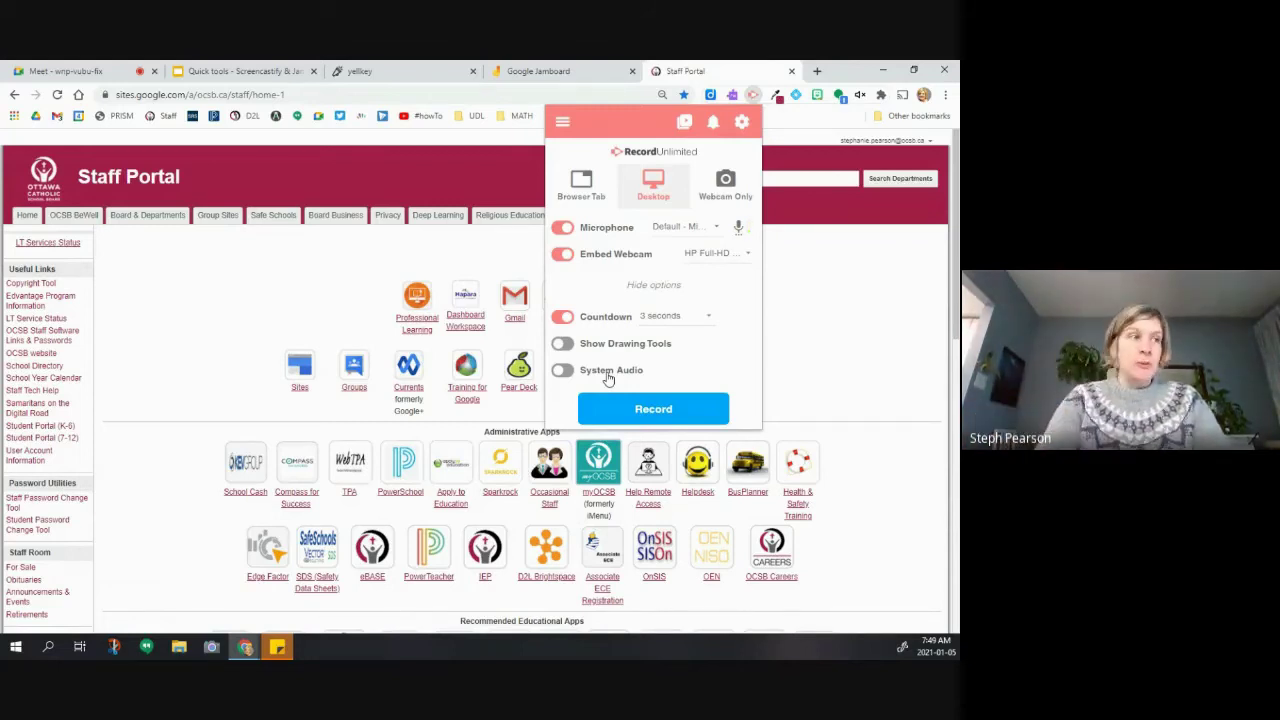
pyautogui.click(647, 416)
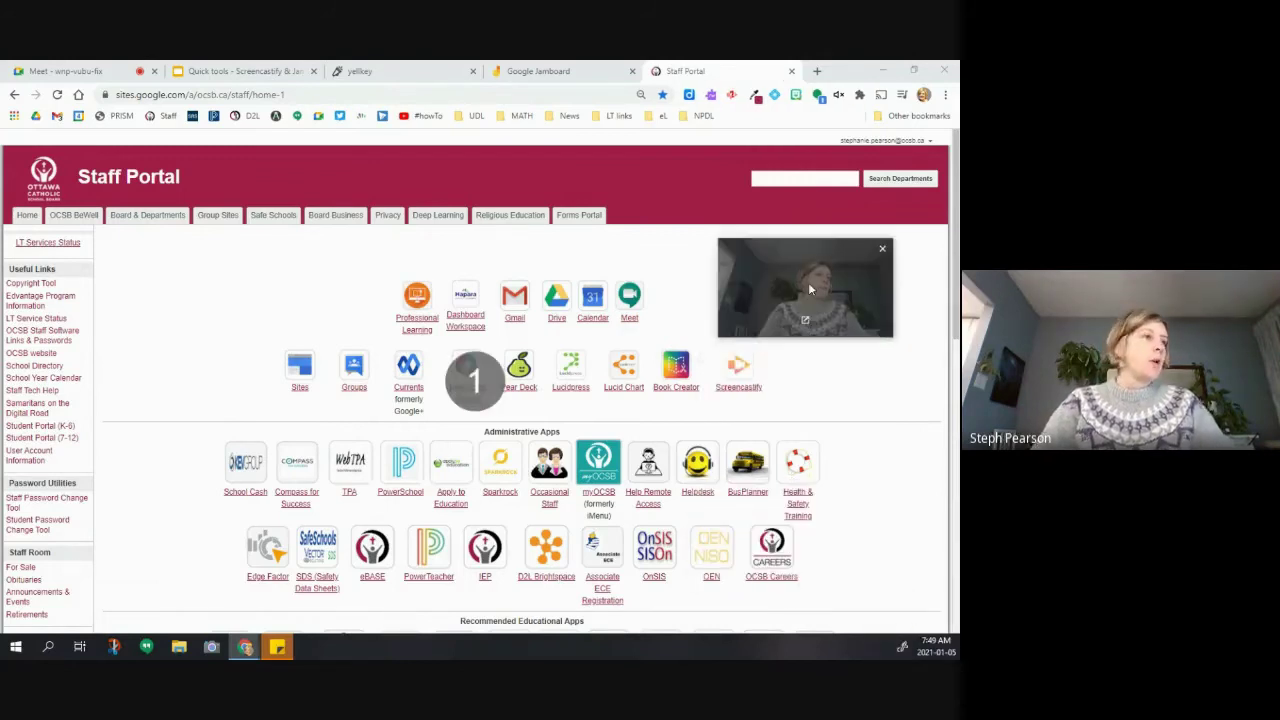
pyautogui.moveTo(805, 272)
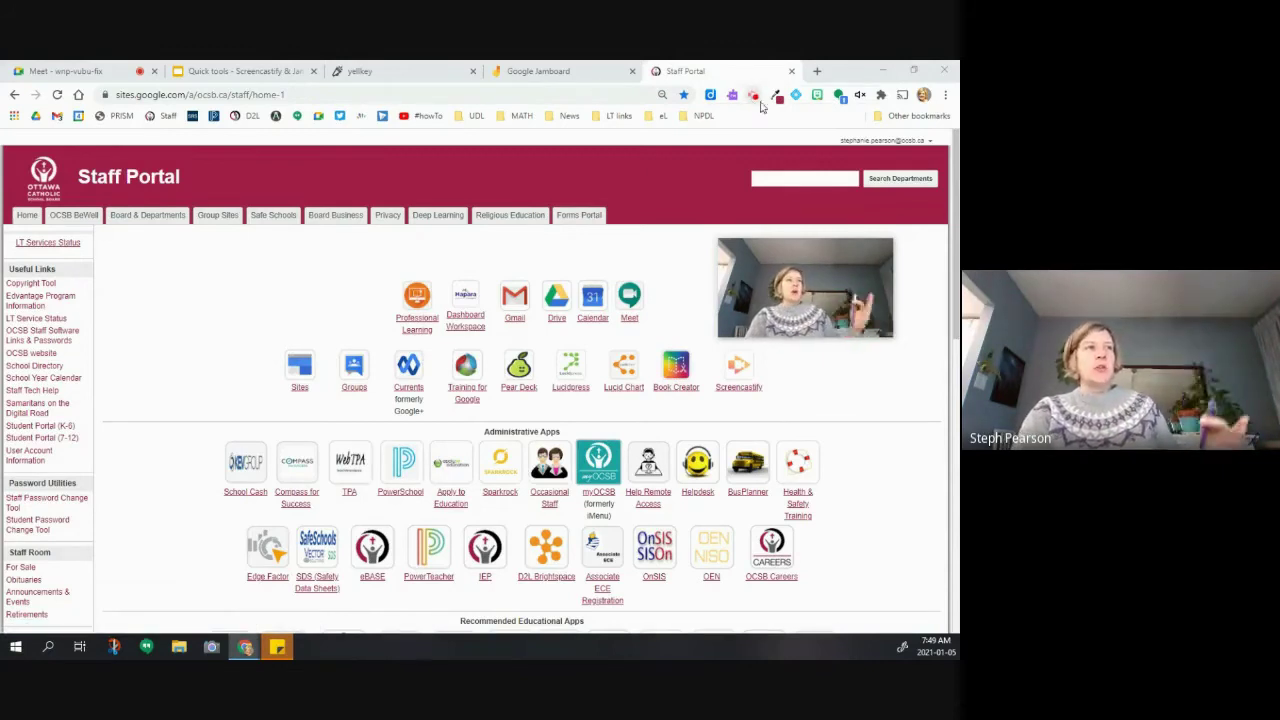
# Step: Dismiss the floating webcam preview, then open the Staff Portal's Screencastify link and close the web store page
pyautogui.moveTo(803, 313)
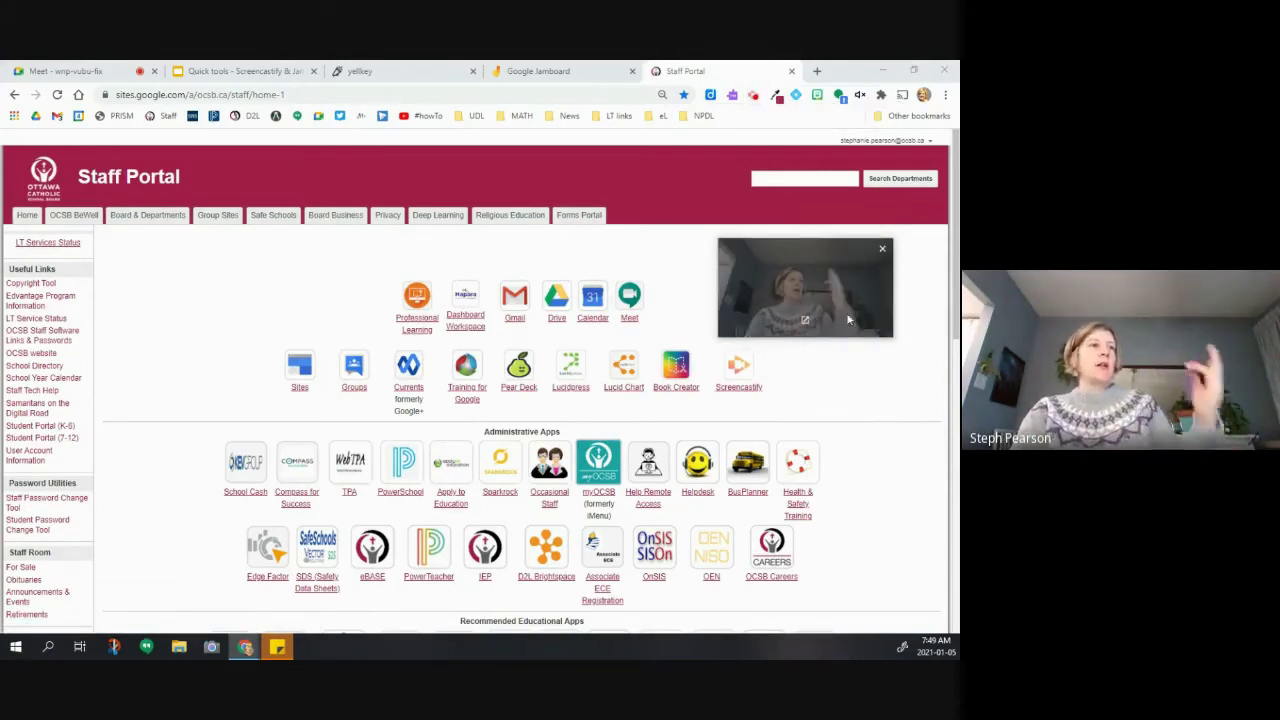
pyautogui.click(806, 321)
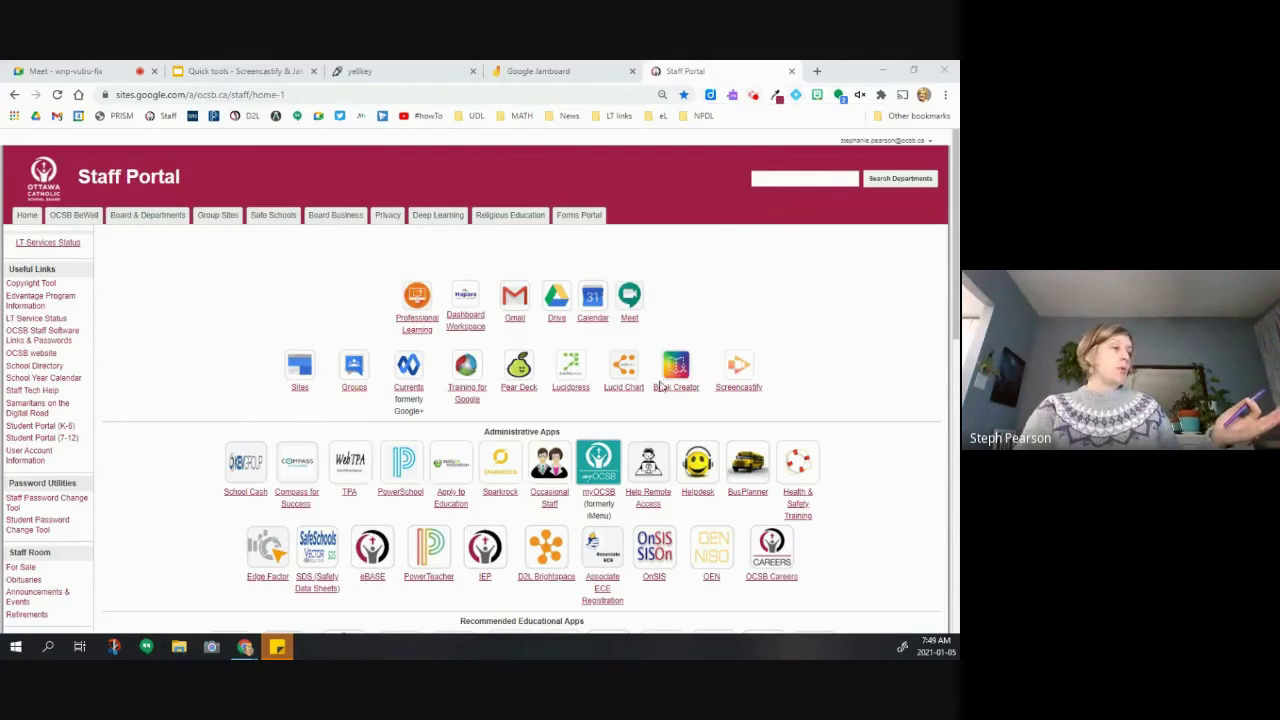
pyautogui.moveTo(237, 653)
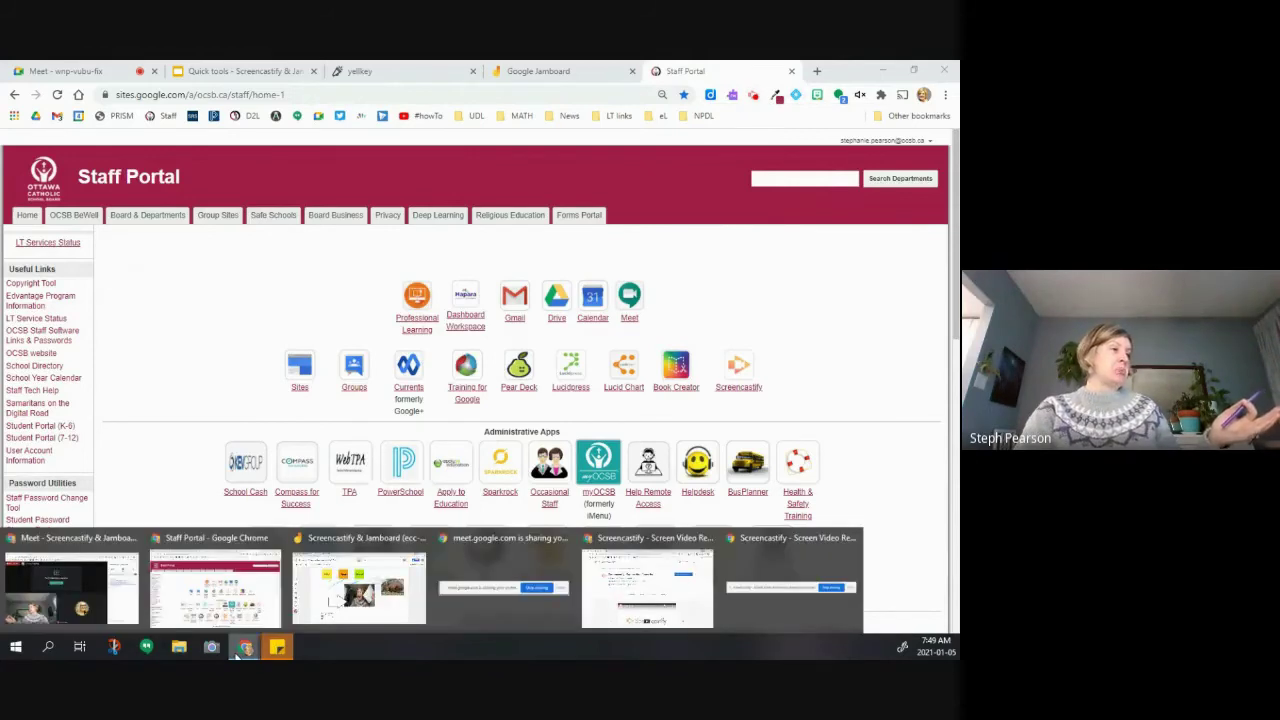
pyautogui.click(728, 366)
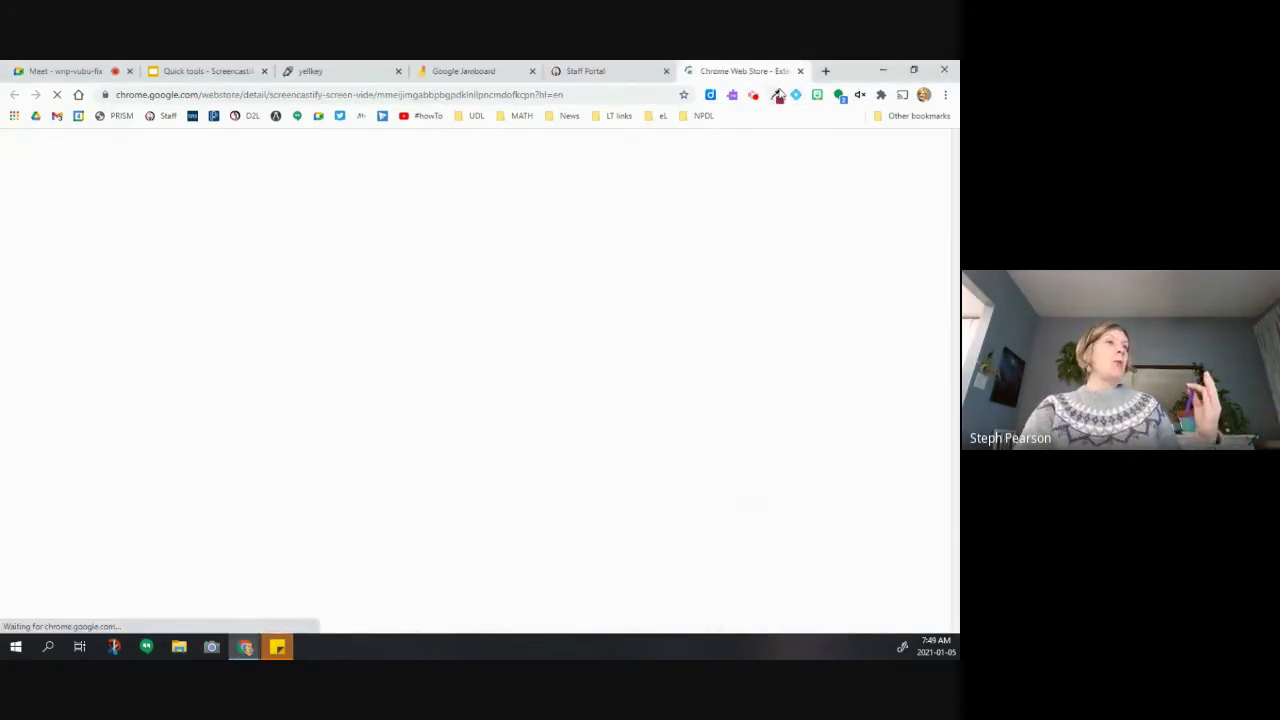
pyautogui.click(800, 71)
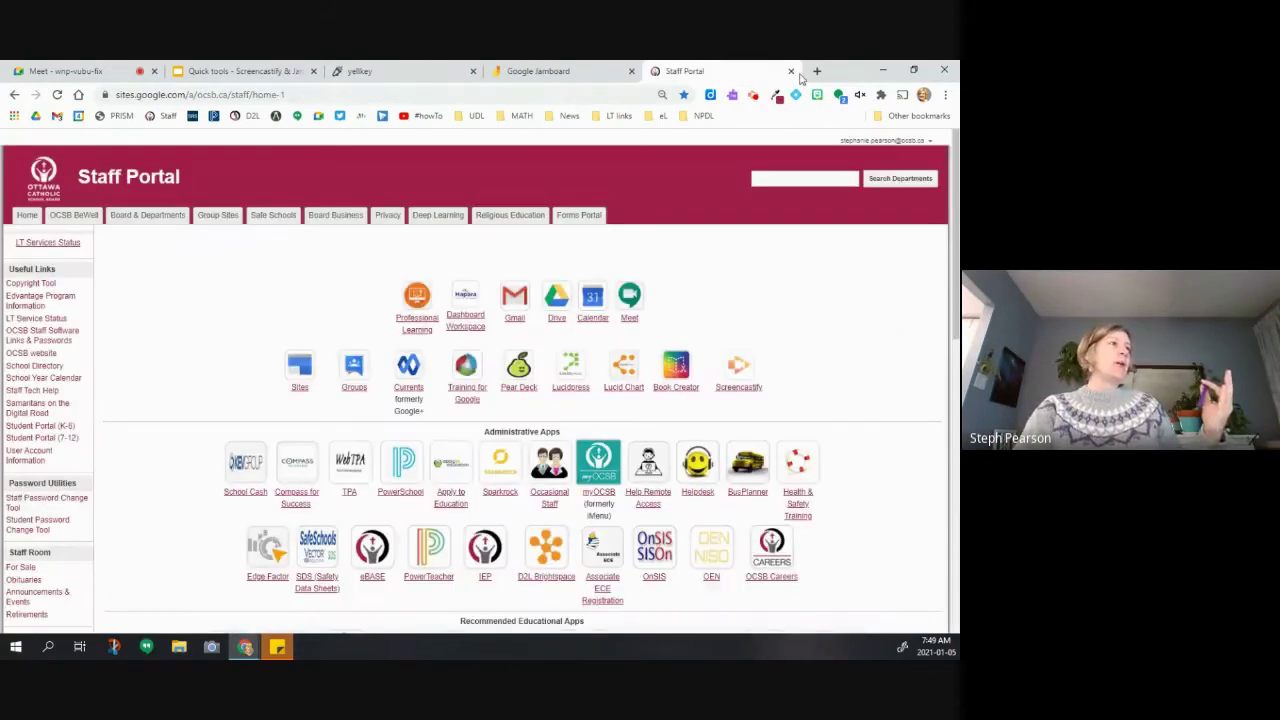
# Step: Pause and resume the desktop recording from the Screencastify controls, then stop it
pyautogui.click(753, 97)
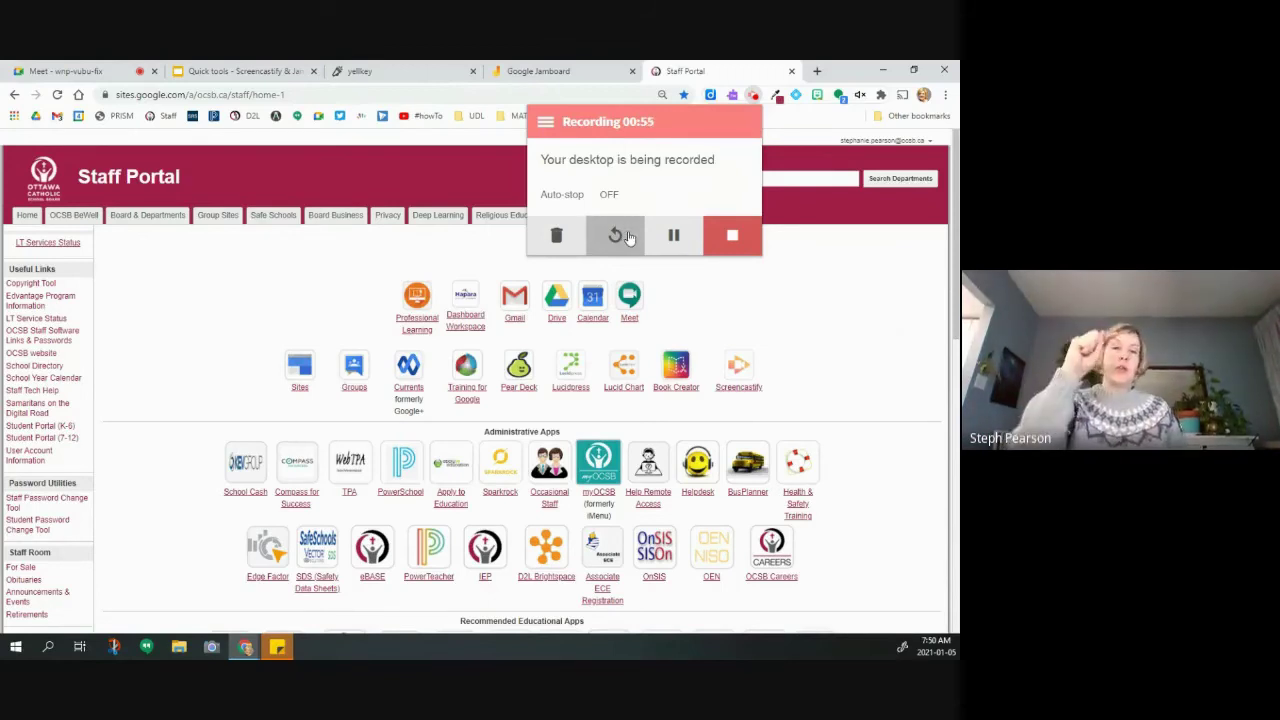
pyautogui.click(674, 235)
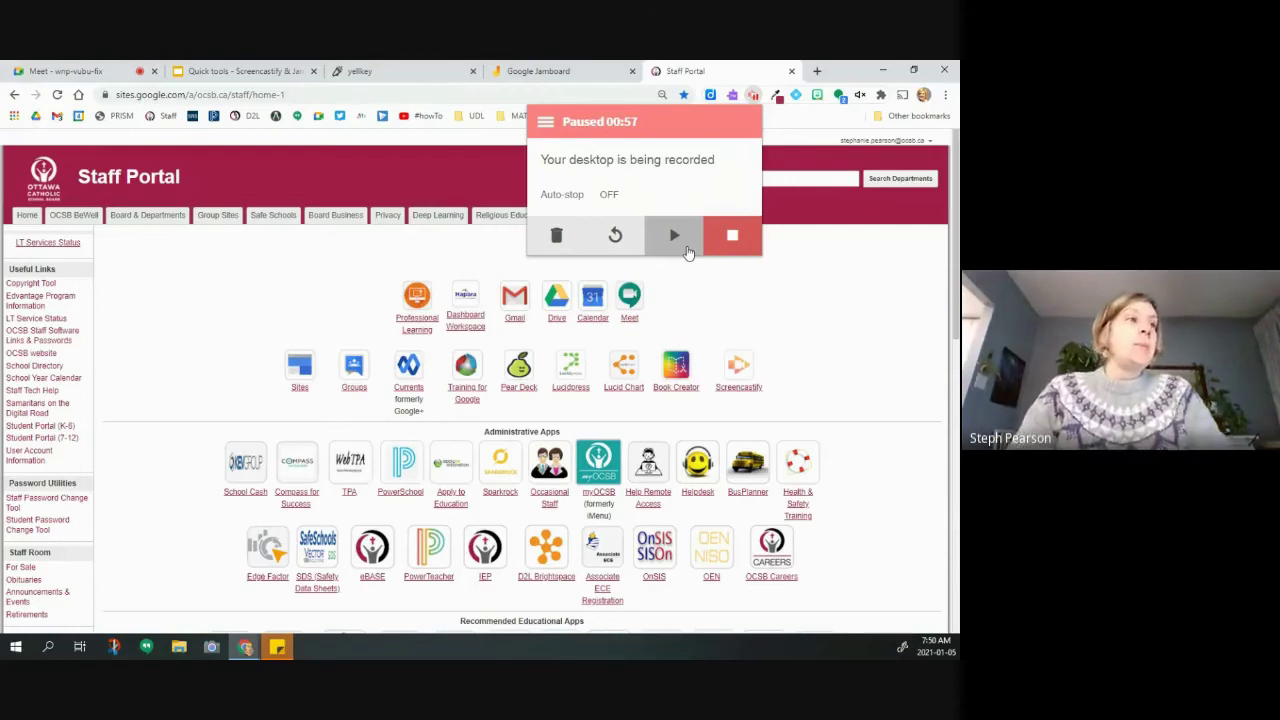
pyautogui.click(674, 235)
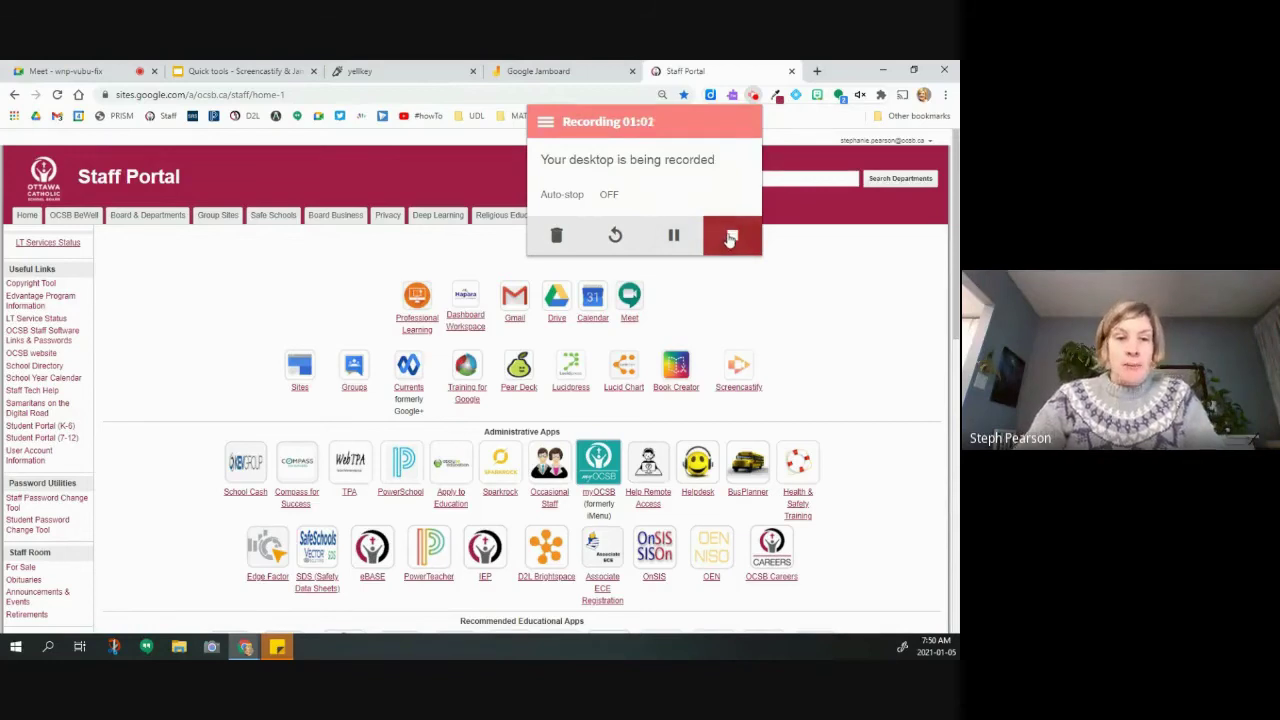
pyautogui.click(731, 237)
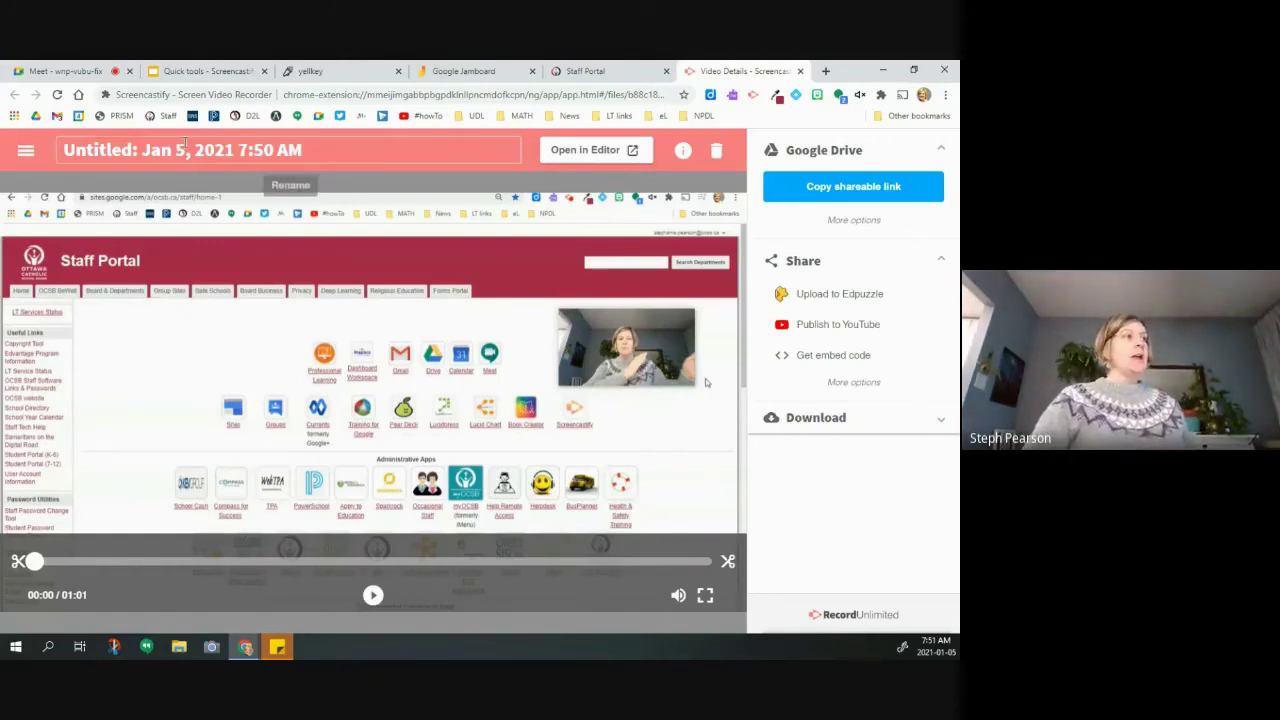
# Step: Rename the untitled recording "Jamboard & Screen"
pyautogui.click(273, 141)
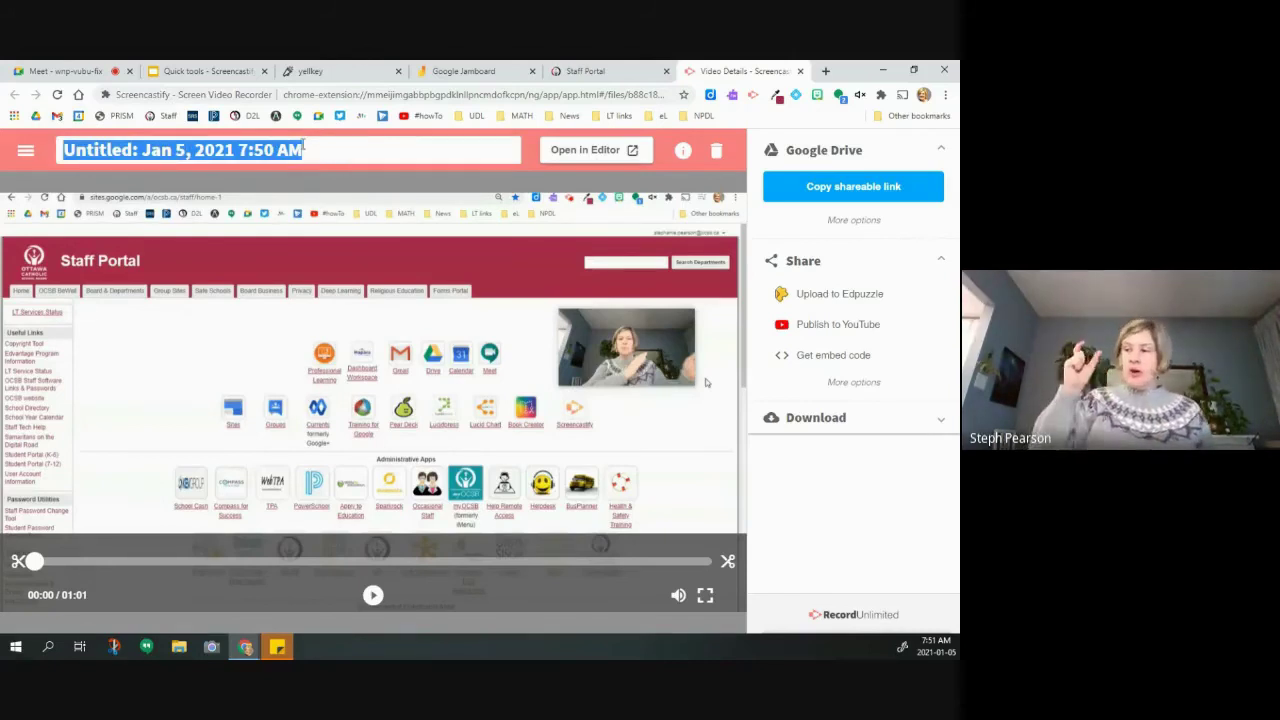
pyautogui.write('J')
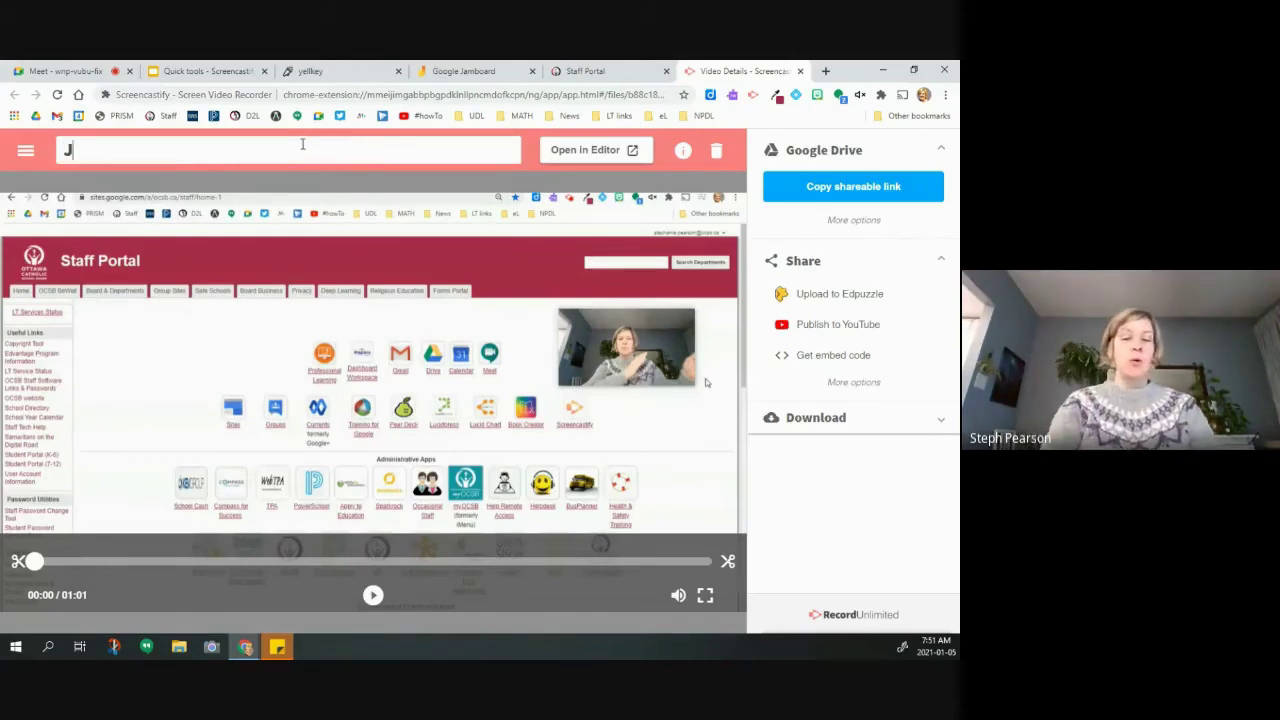
pyautogui.write('ambaord & Screen')
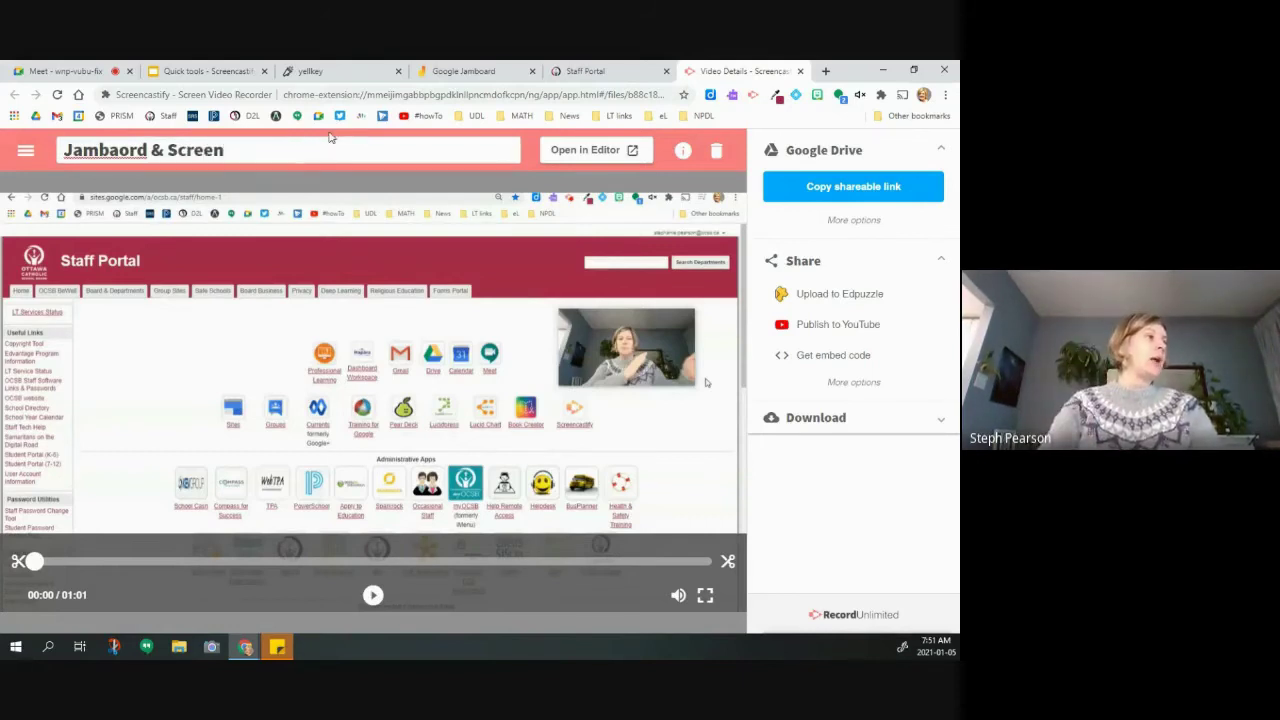
pyautogui.click(119, 150)
pyautogui.press('BackSpace')
pyautogui.press('BackSpace')
pyautogui.write('oa')
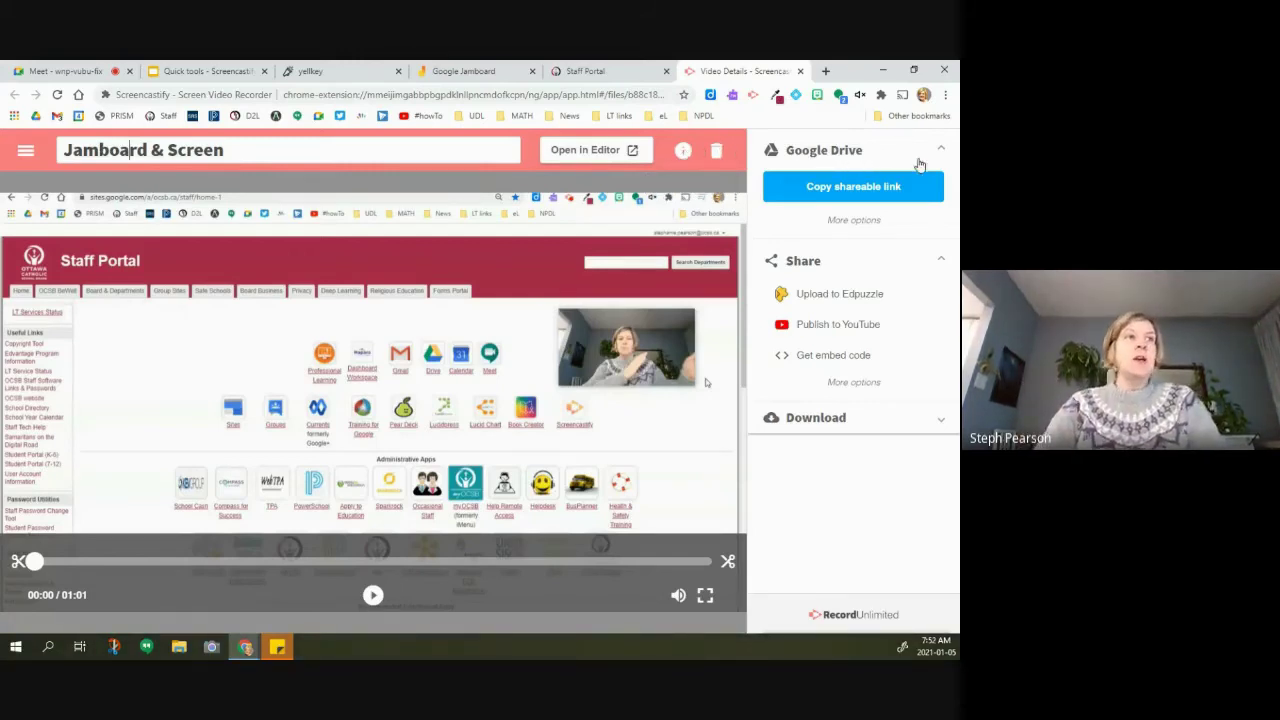
# Step: Expand the recording's Google Drive options and set its visibility to Unlisted
pyautogui.click(843, 156)
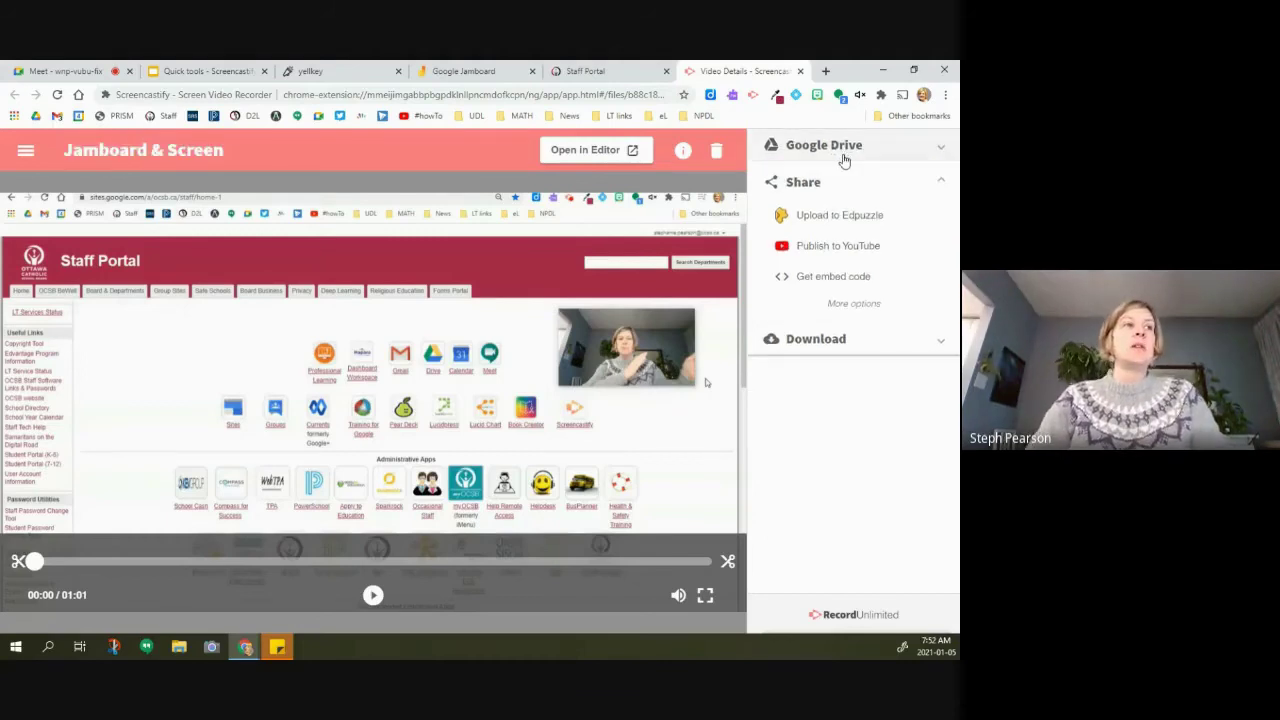
pyautogui.click(843, 157)
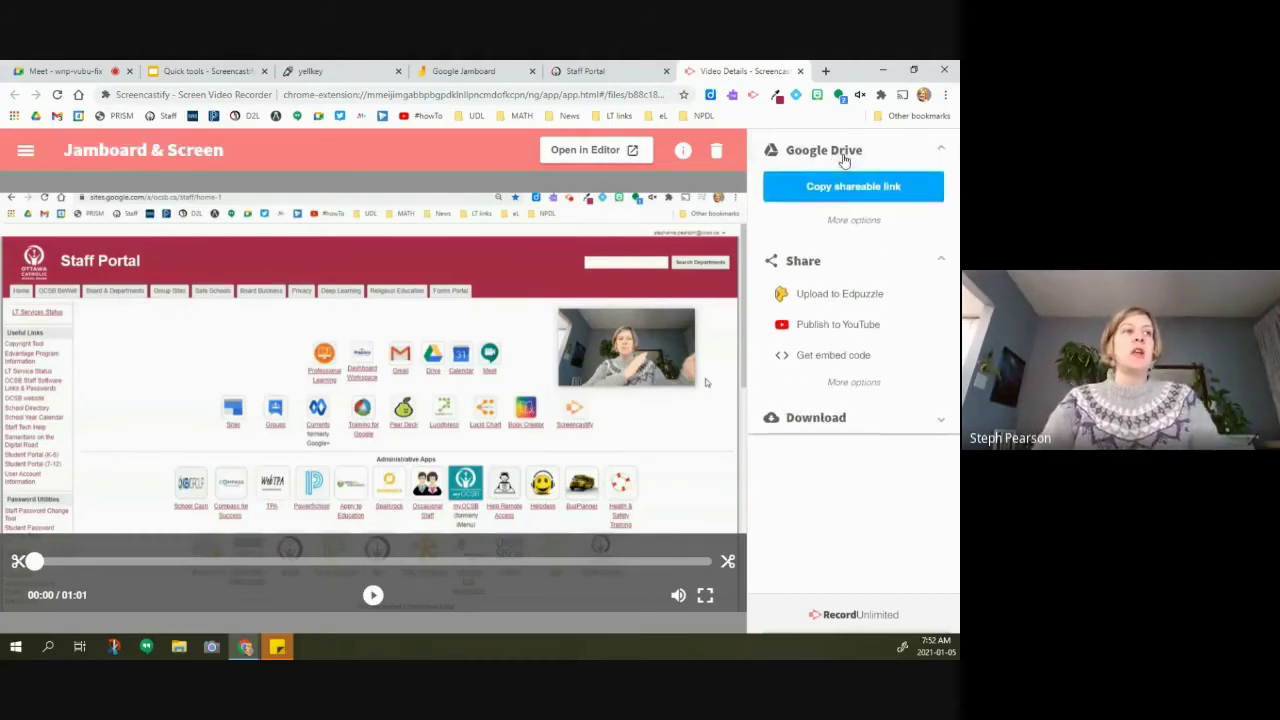
pyautogui.click(848, 221)
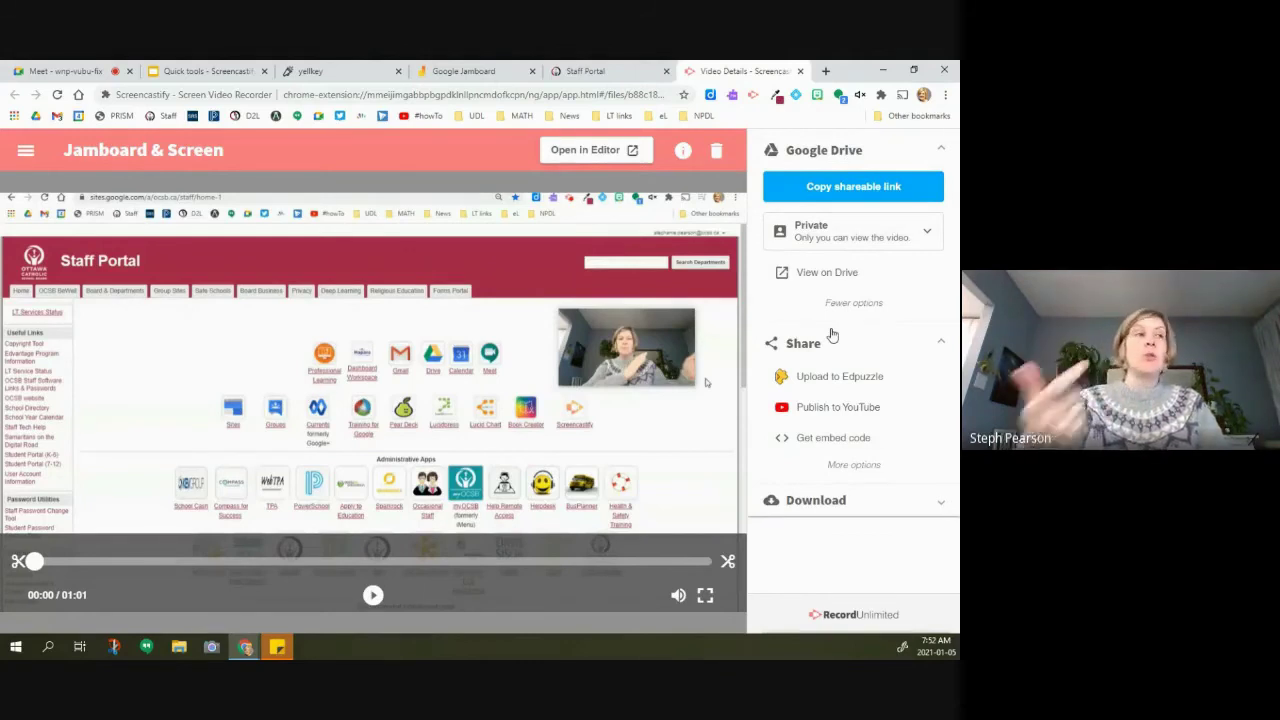
pyautogui.click(834, 248)
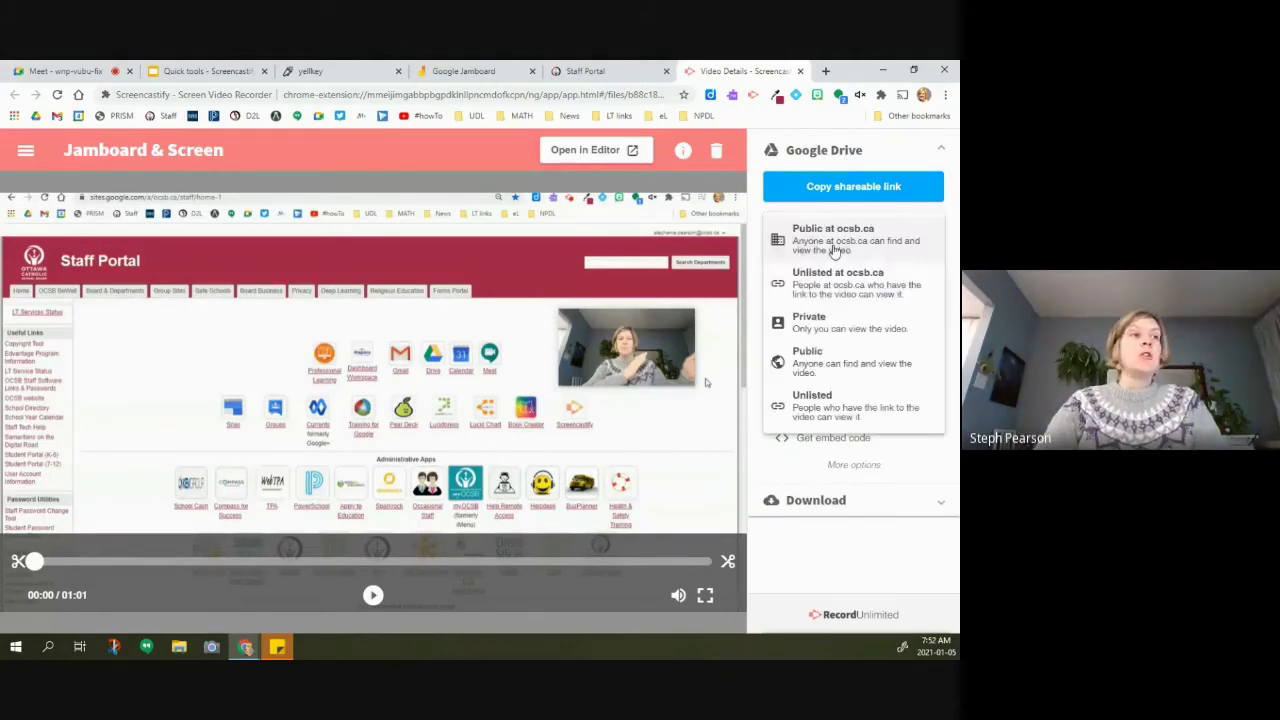
pyautogui.click(822, 400)
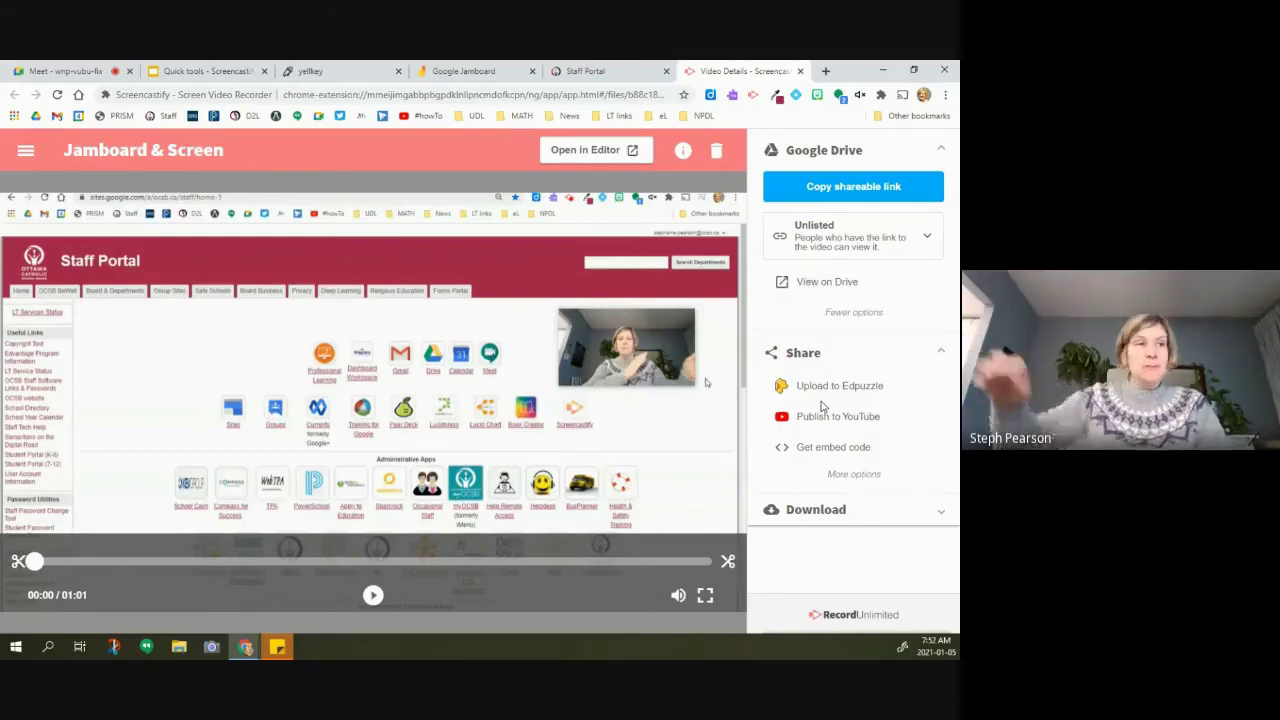
# Step: Review the visibility choices without changing them and show the recording's download and export options
pyautogui.click(849, 250)
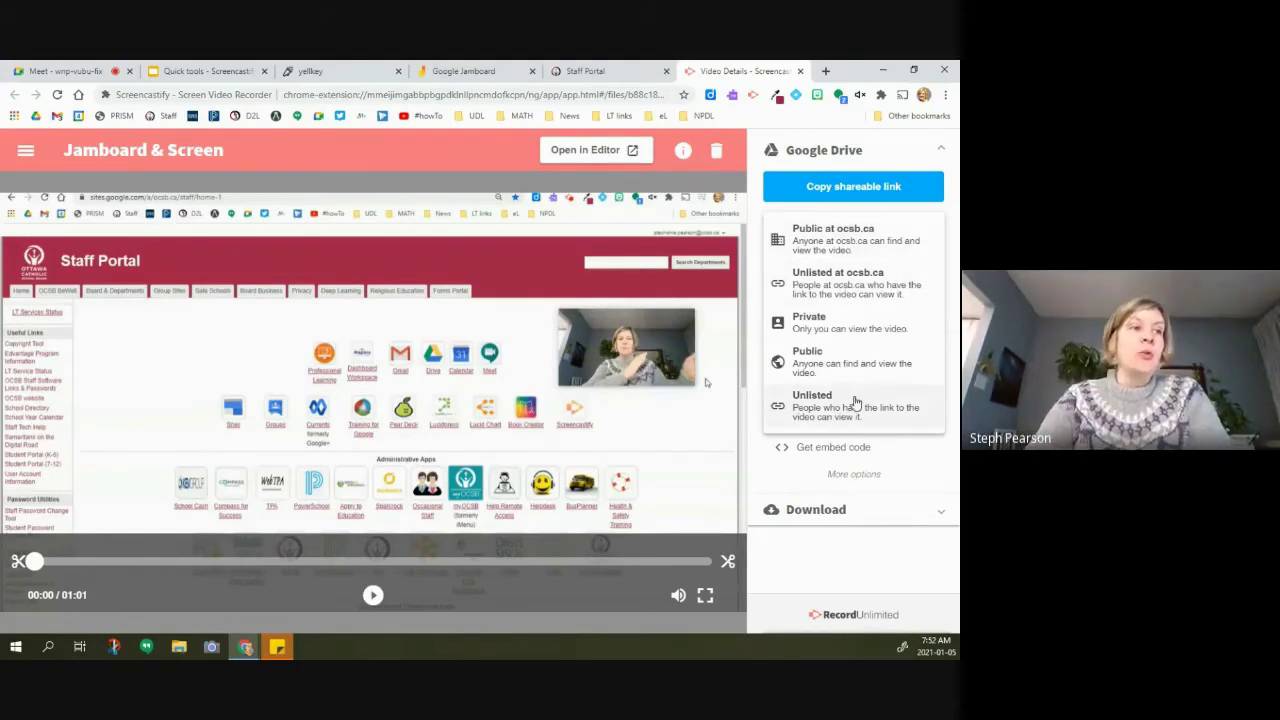
pyautogui.click(944, 465)
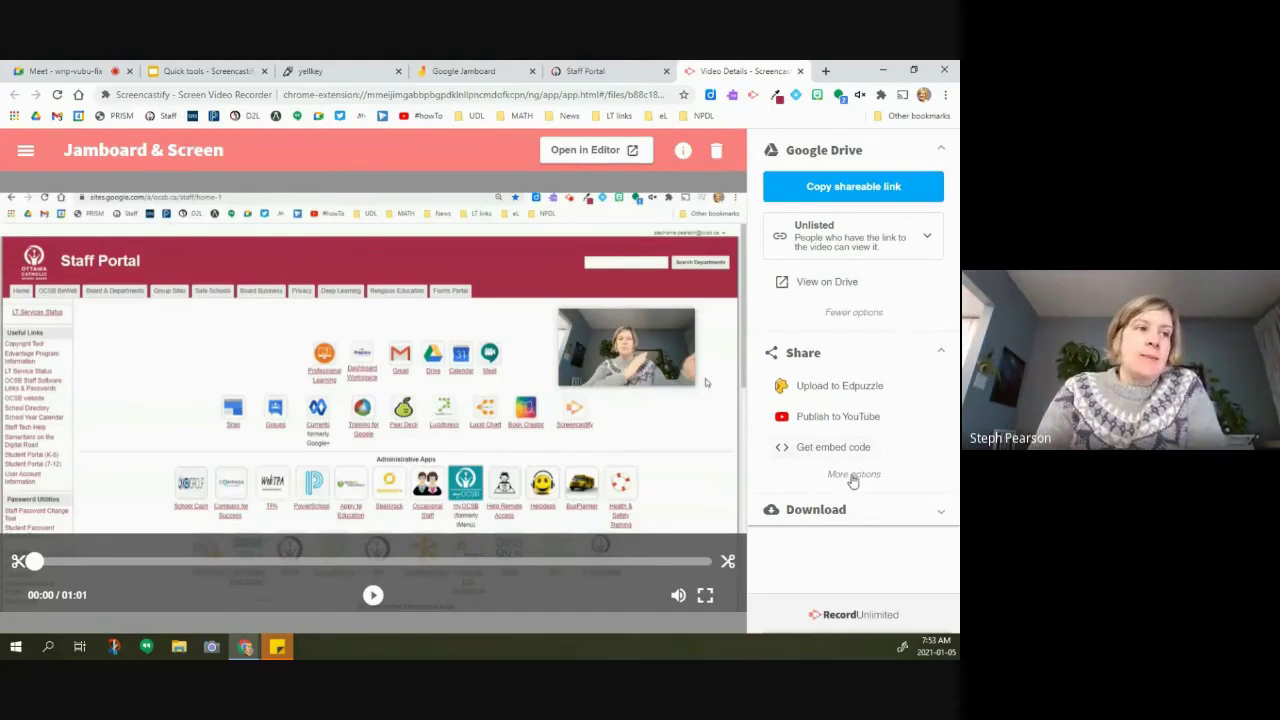
pyautogui.click(832, 522)
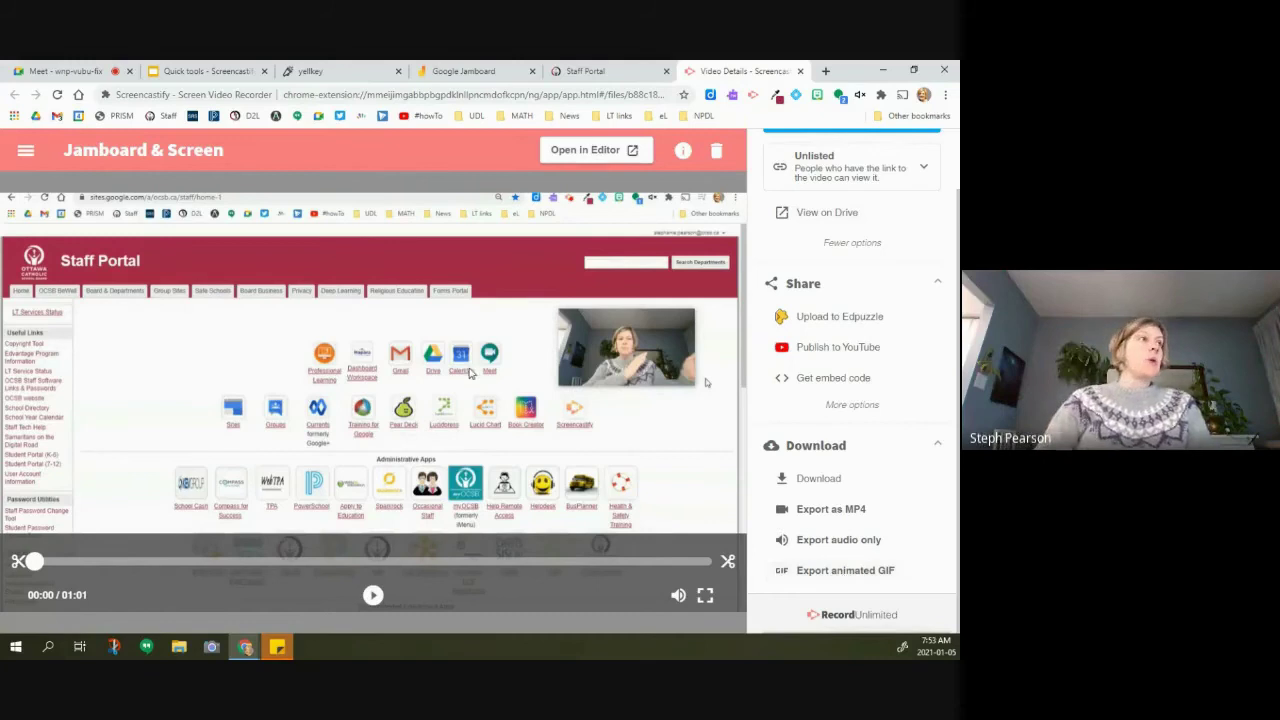
# Step: Switch to the Quick tools presentation and show the "Make a Copy and Use Tomorrow!" and "Make a Jamboard" slides
pyautogui.click(483, 70)
pyautogui.click(205, 71)
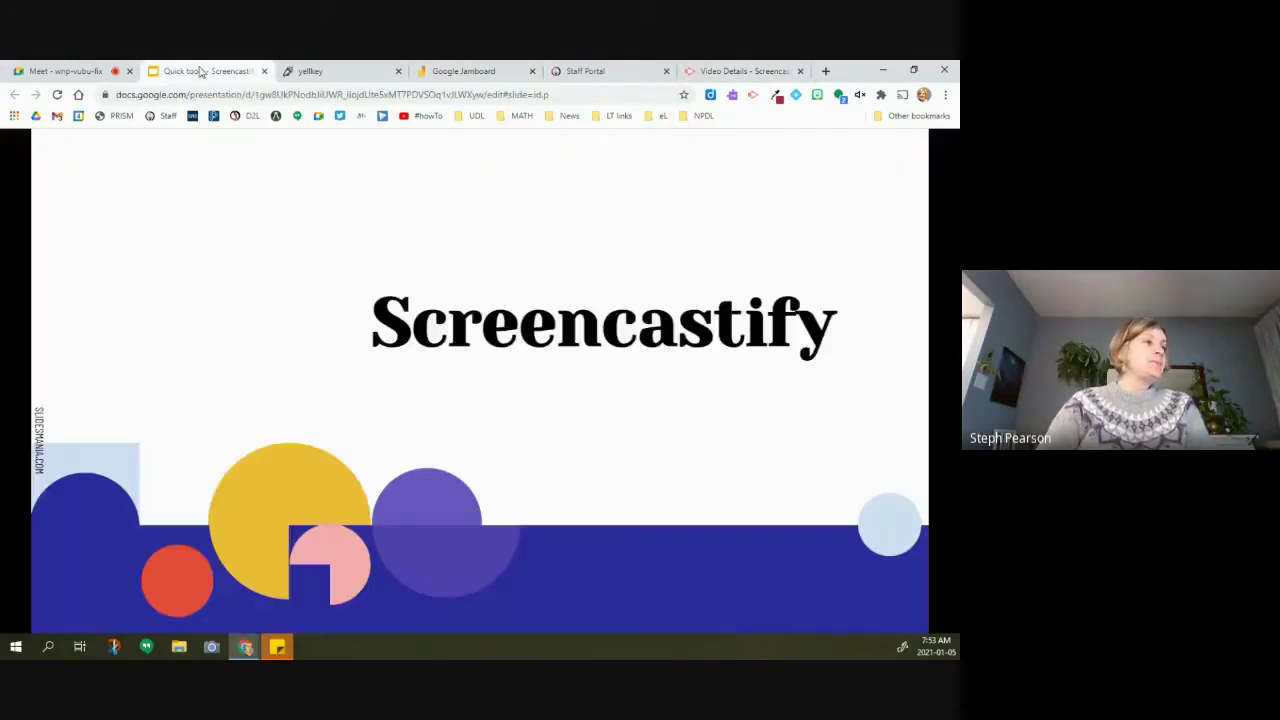
pyautogui.press('Right')
pyautogui.press('Right')
pyautogui.press('Right')
pyautogui.press('Right')
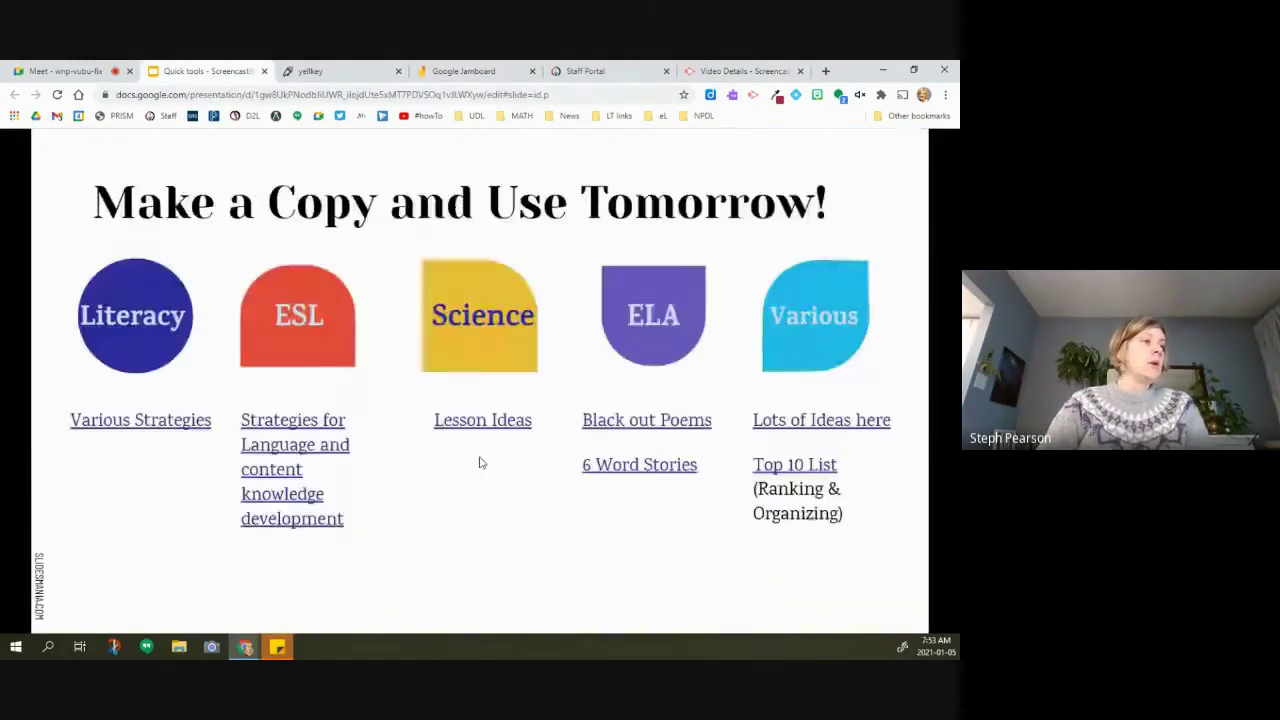
pyautogui.press('Left')
pyautogui.press('Right')
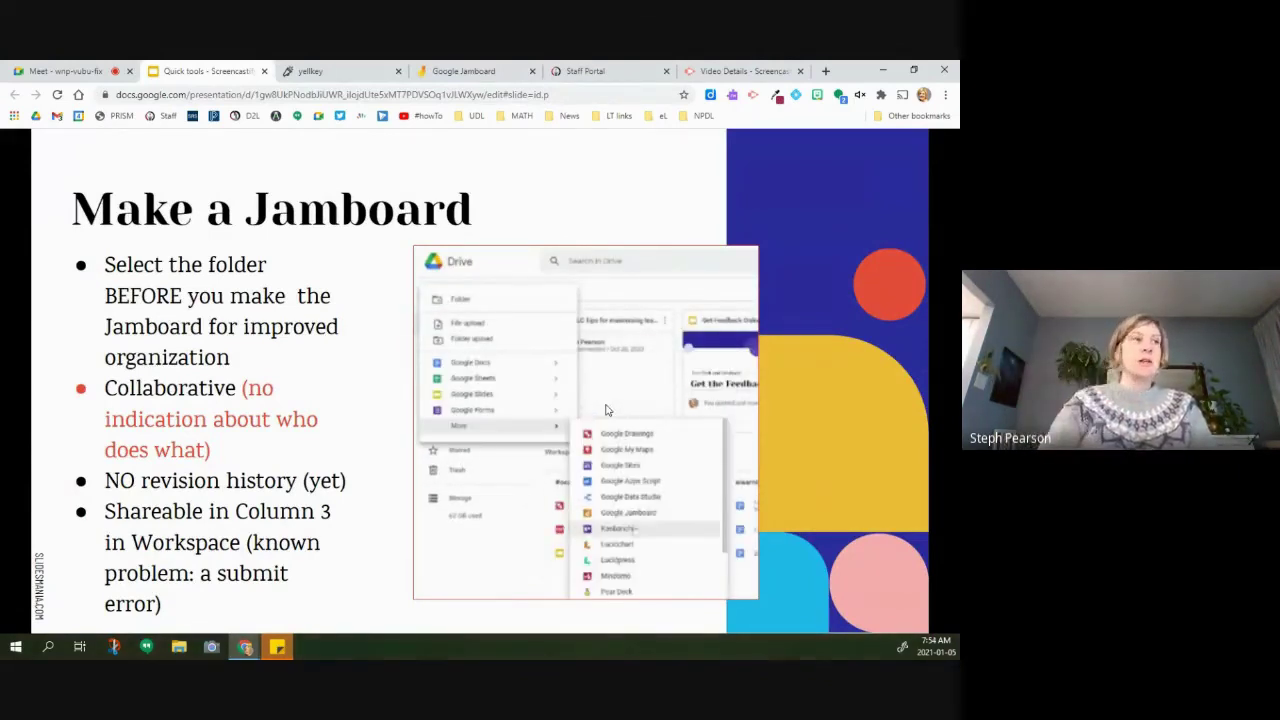
# Step: Return to the recording's Video Details page and view the recording on Google Drive
pyautogui.click(719, 75)
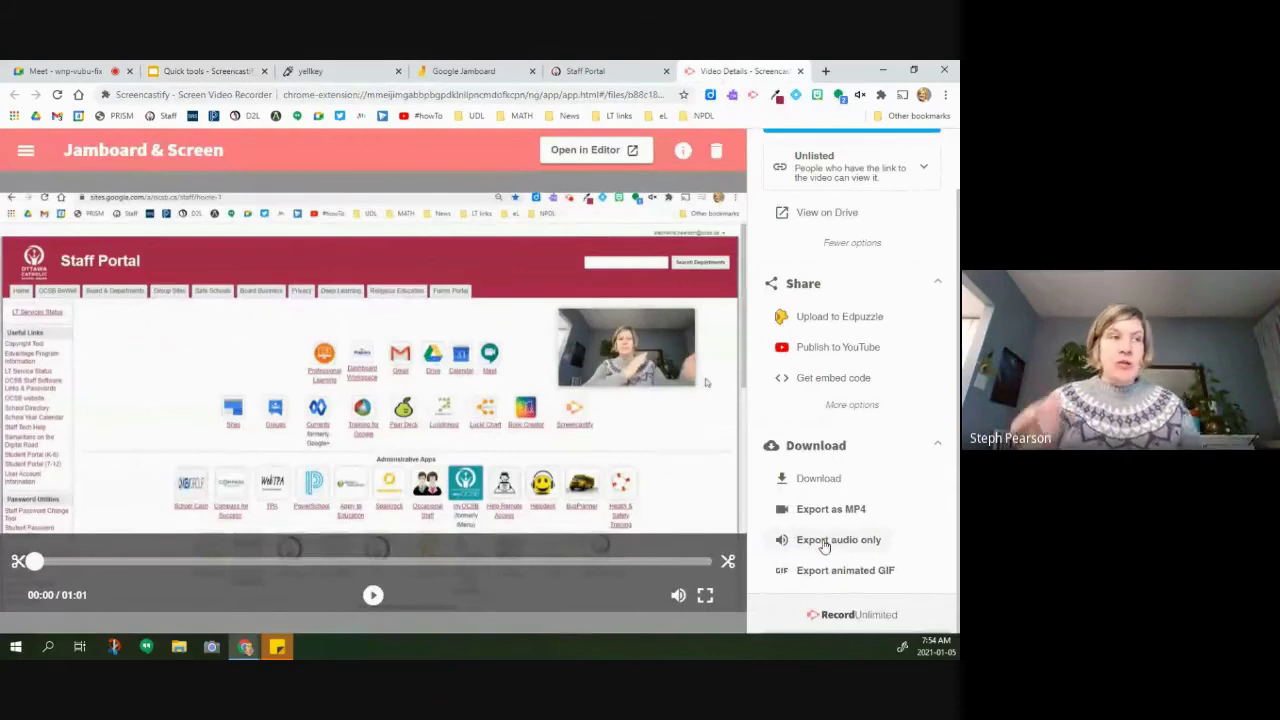
pyautogui.scroll(2, 830, 265)
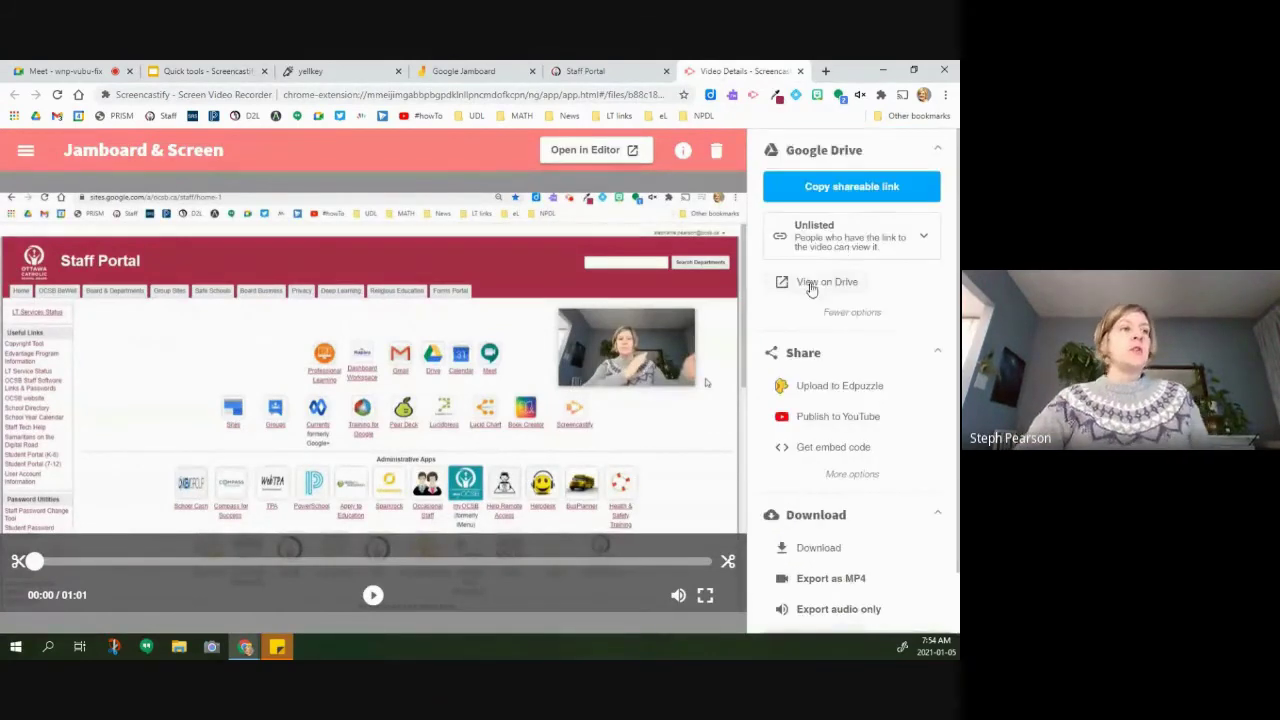
pyautogui.click(811, 284)
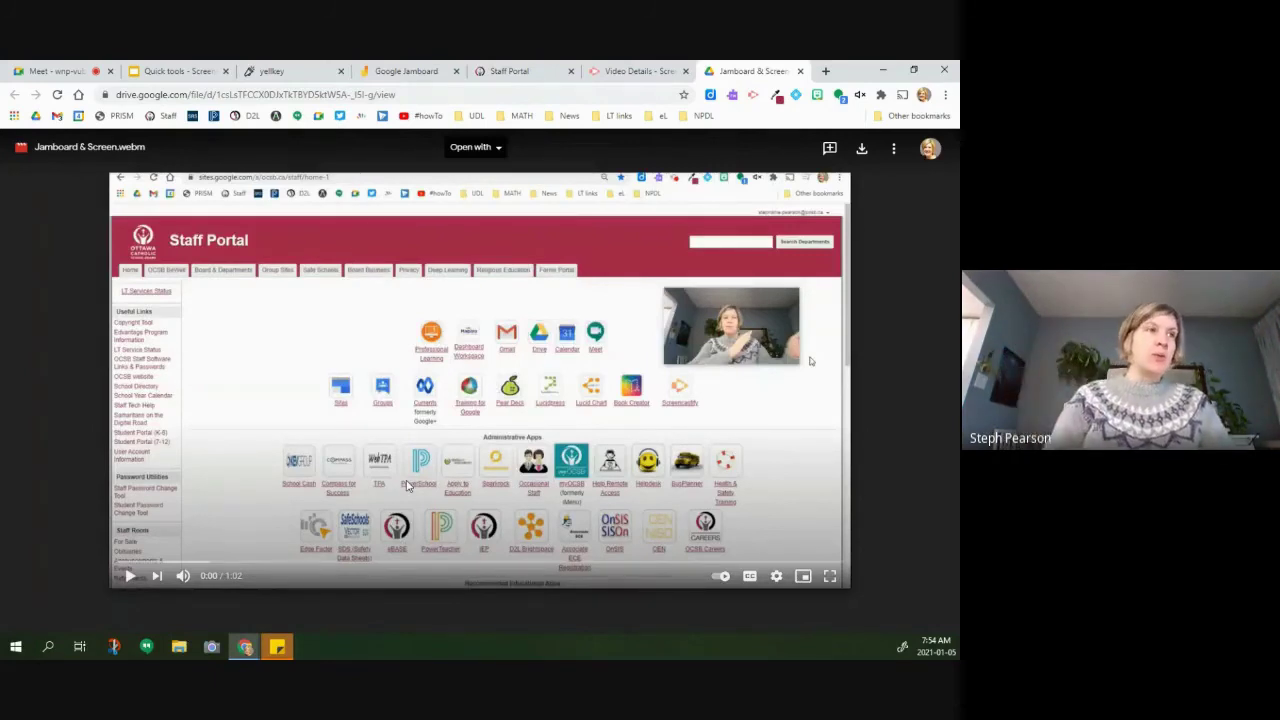
# Step: Draft a comment on the Drive video that mentions a colleague chosen from the suggested contacts
pyautogui.click(830, 150)
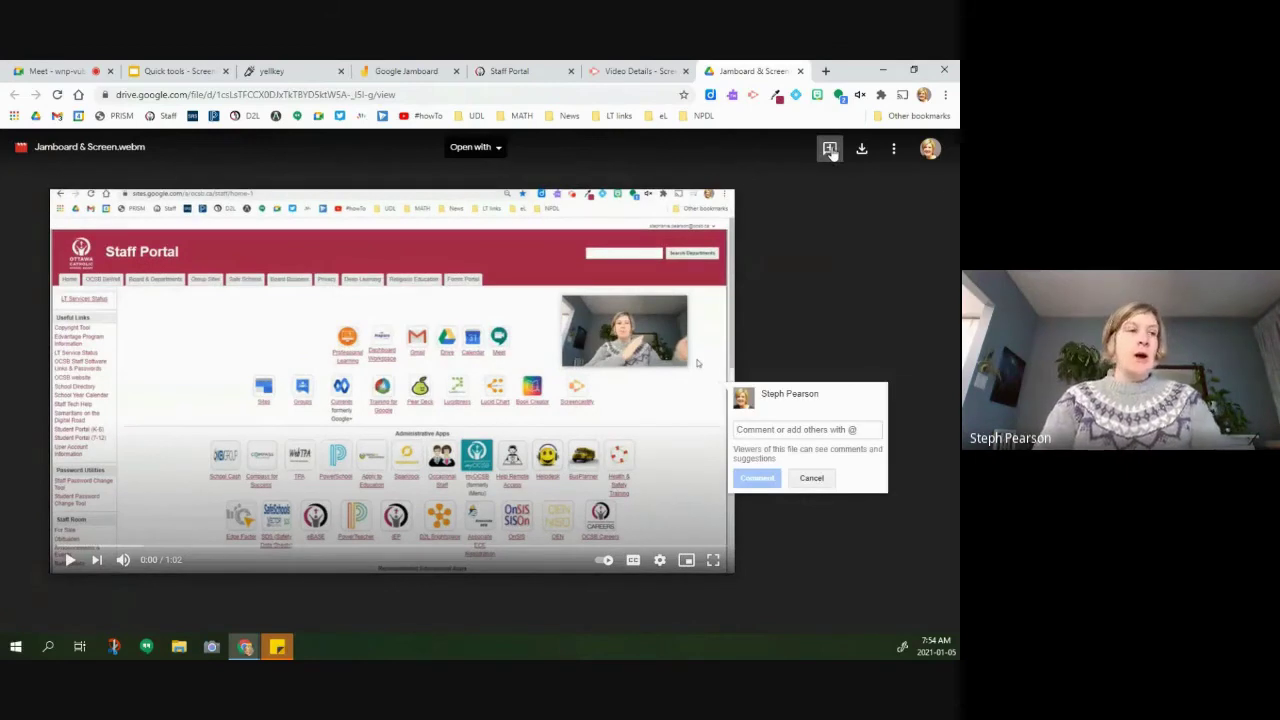
pyautogui.write('can')
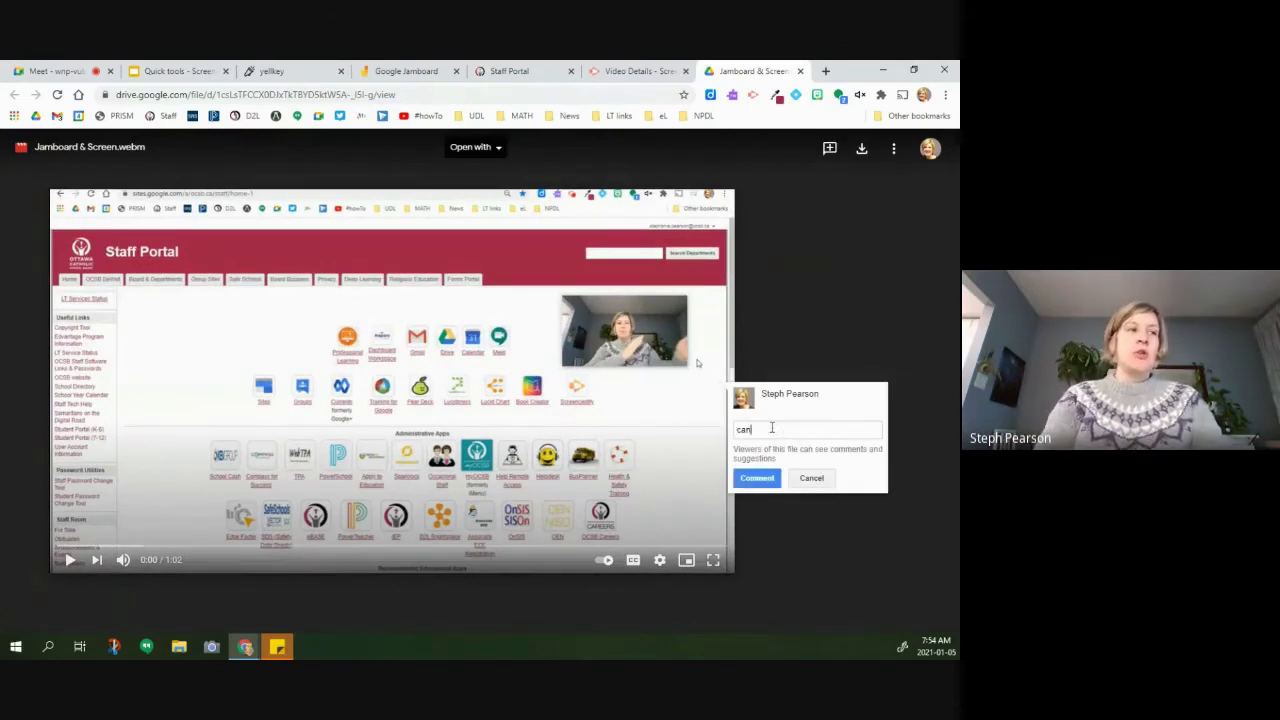
pyautogui.write('t')
pyautogui.press('BackSpace')
pyautogui.press('BackSpace')
pyautogui.press('BackSpace')
pyautogui.press('BackSpace')
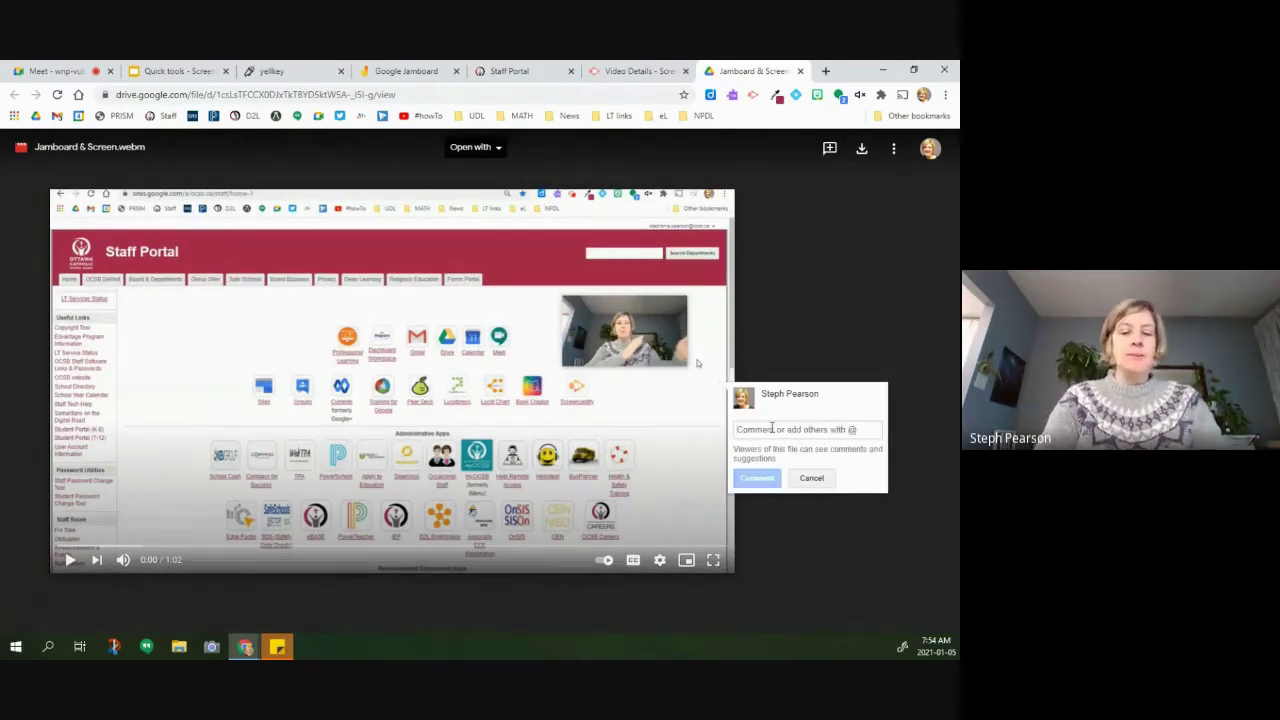
pyautogui.write('@cath')
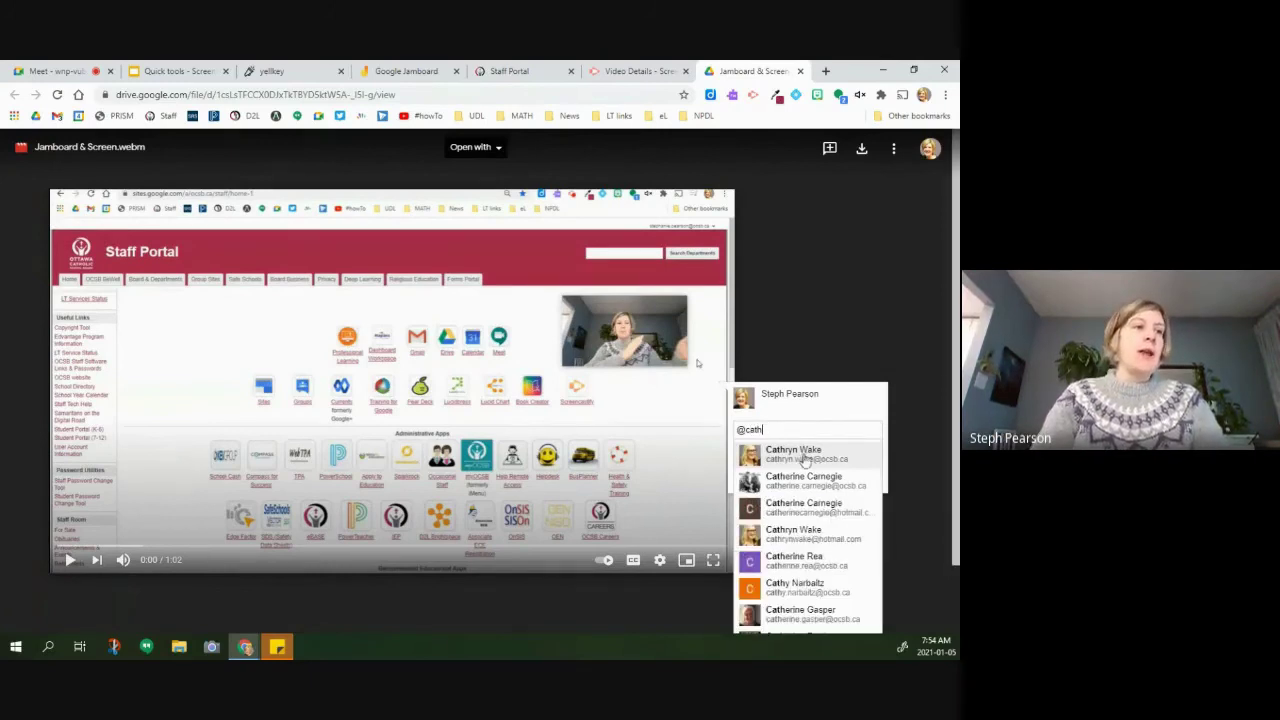
pyautogui.click(805, 454)
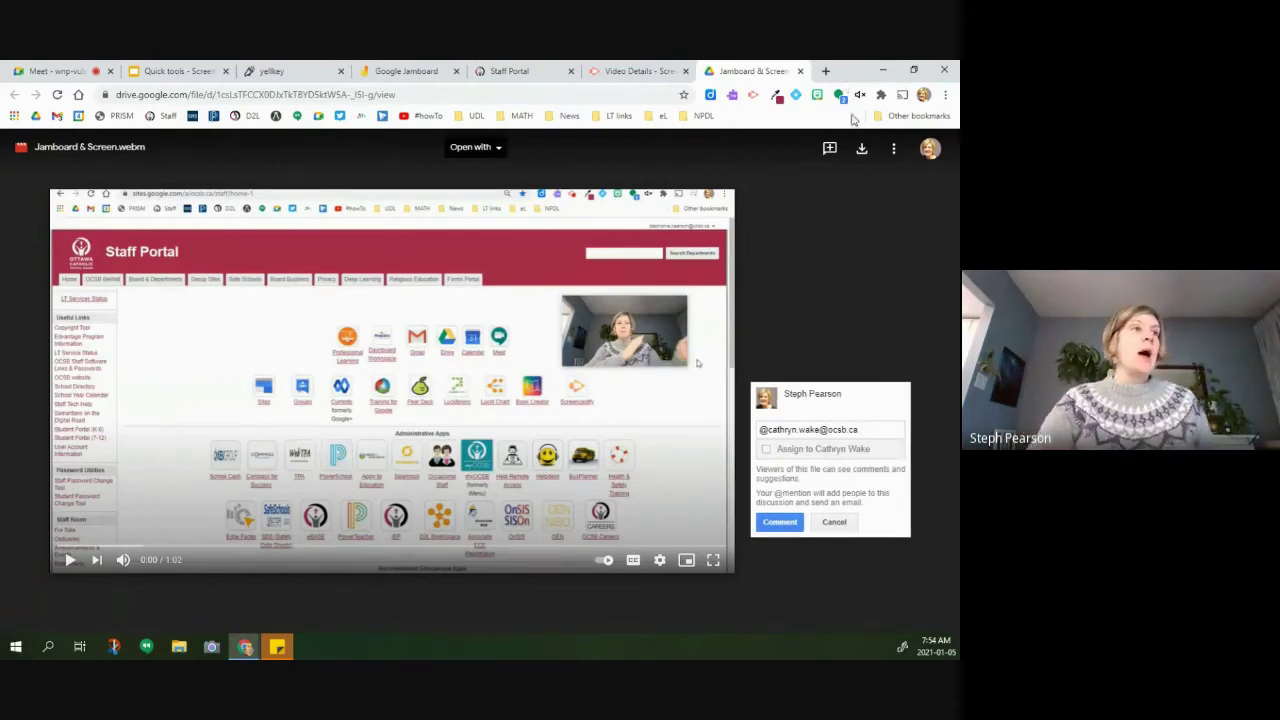
# Step: Download Jamboard & Screen.webm from Drive, close the blank download page and show the video's additional actions
pyautogui.click(861, 148)
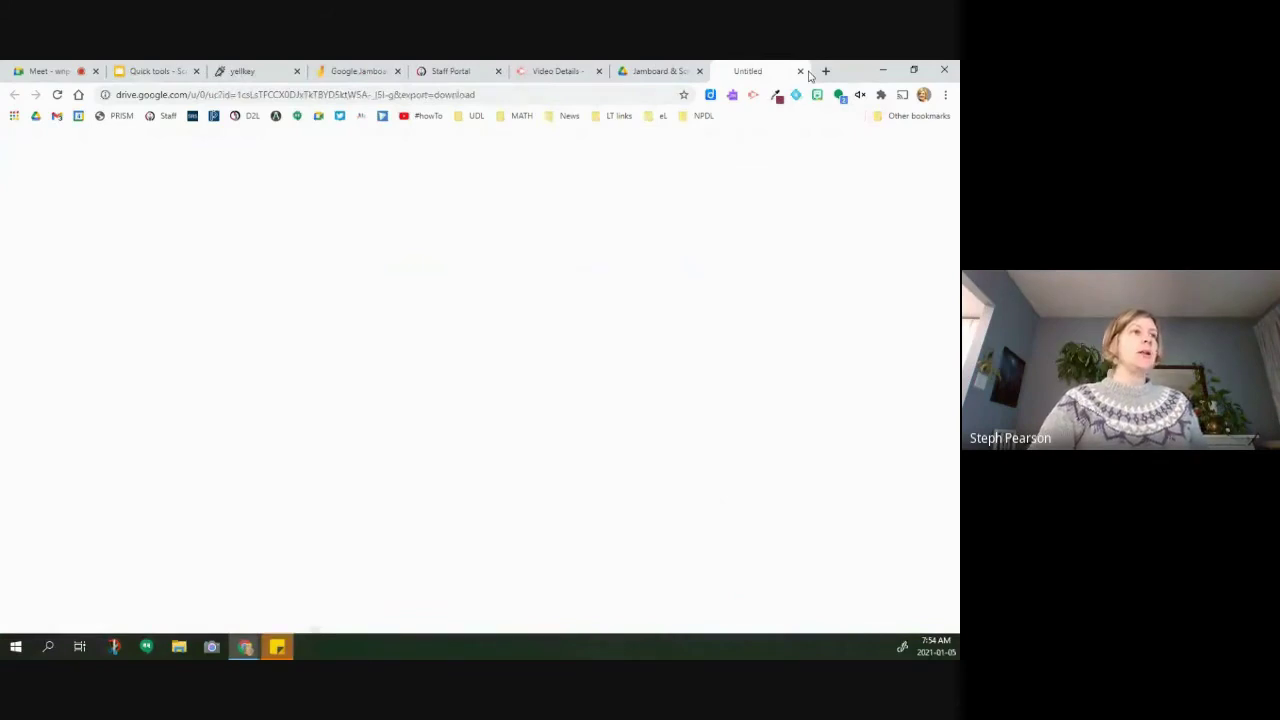
pyautogui.click(800, 71)
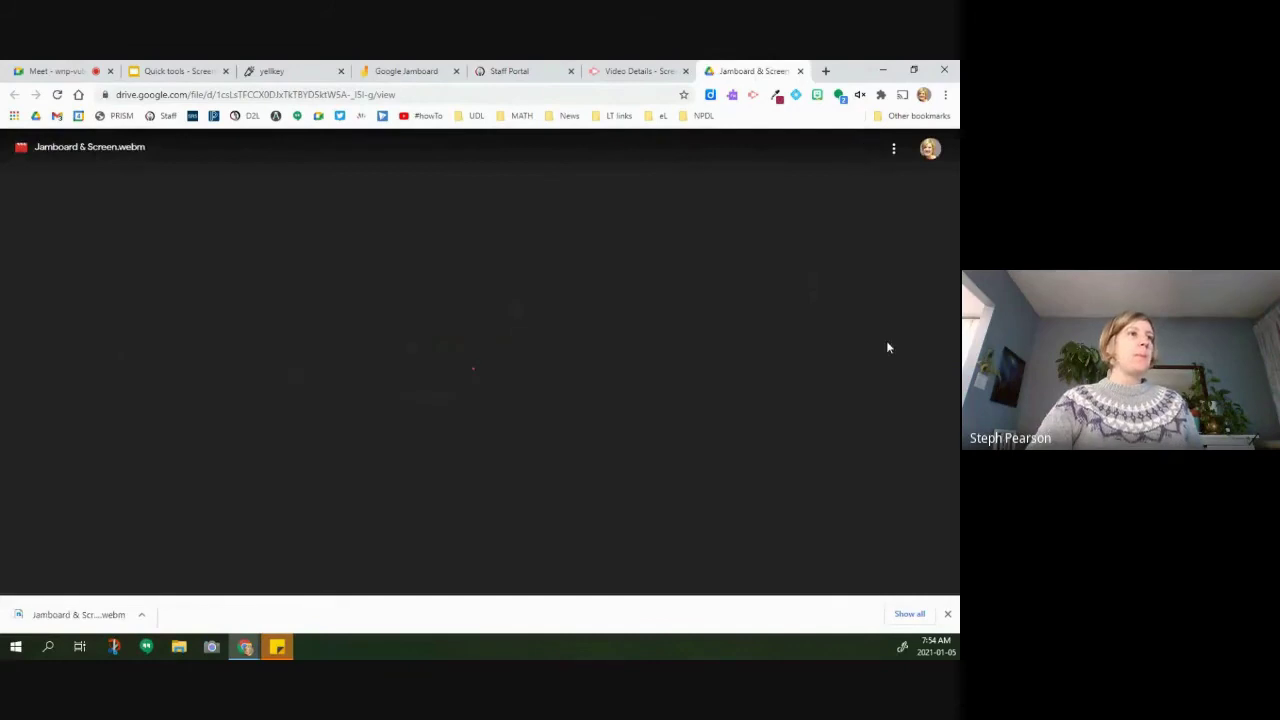
pyautogui.click(893, 150)
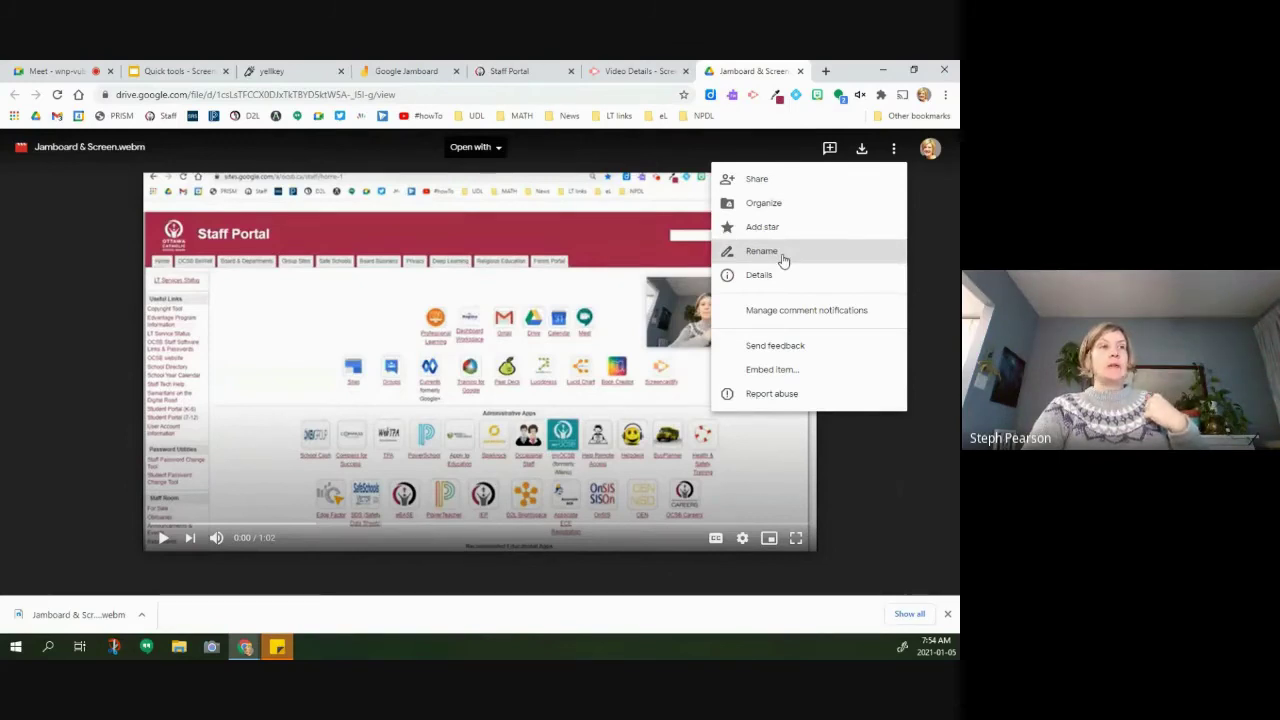
# Step: Find the folder that holds the Jamboard & Screen.webm video and open that Screencastify folder in Drive
pyautogui.click(766, 203)
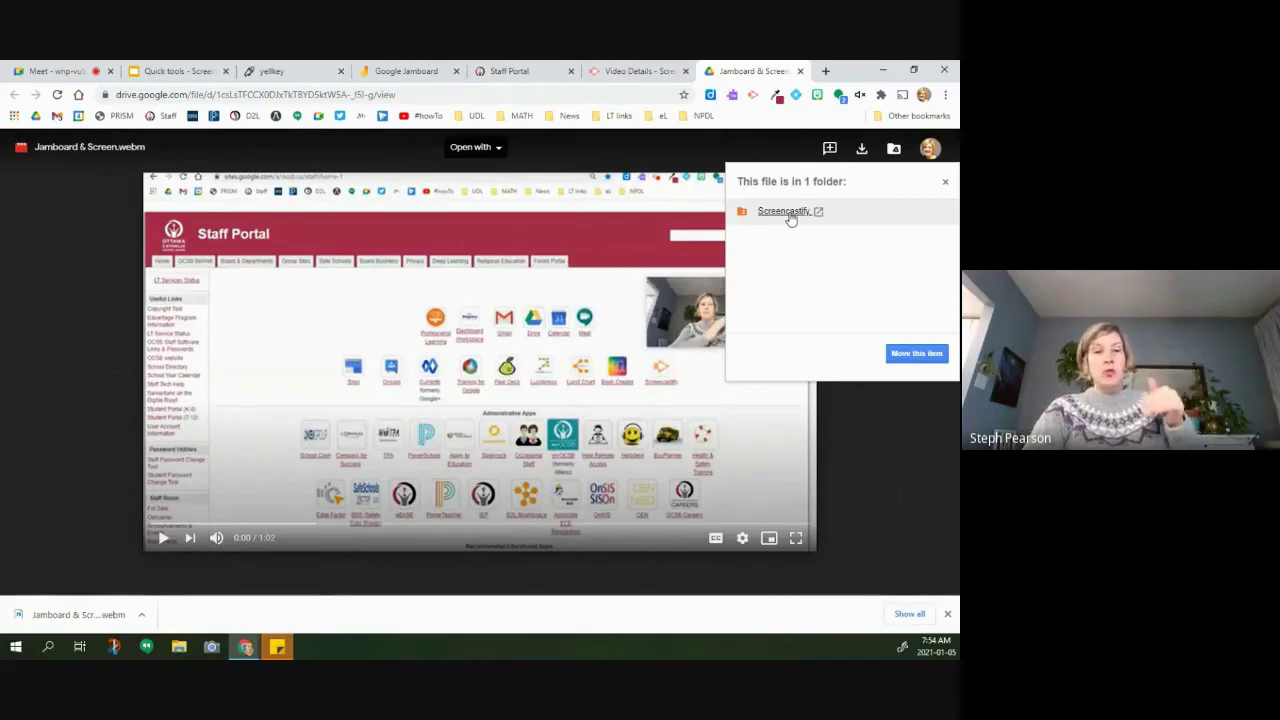
pyautogui.click(784, 211)
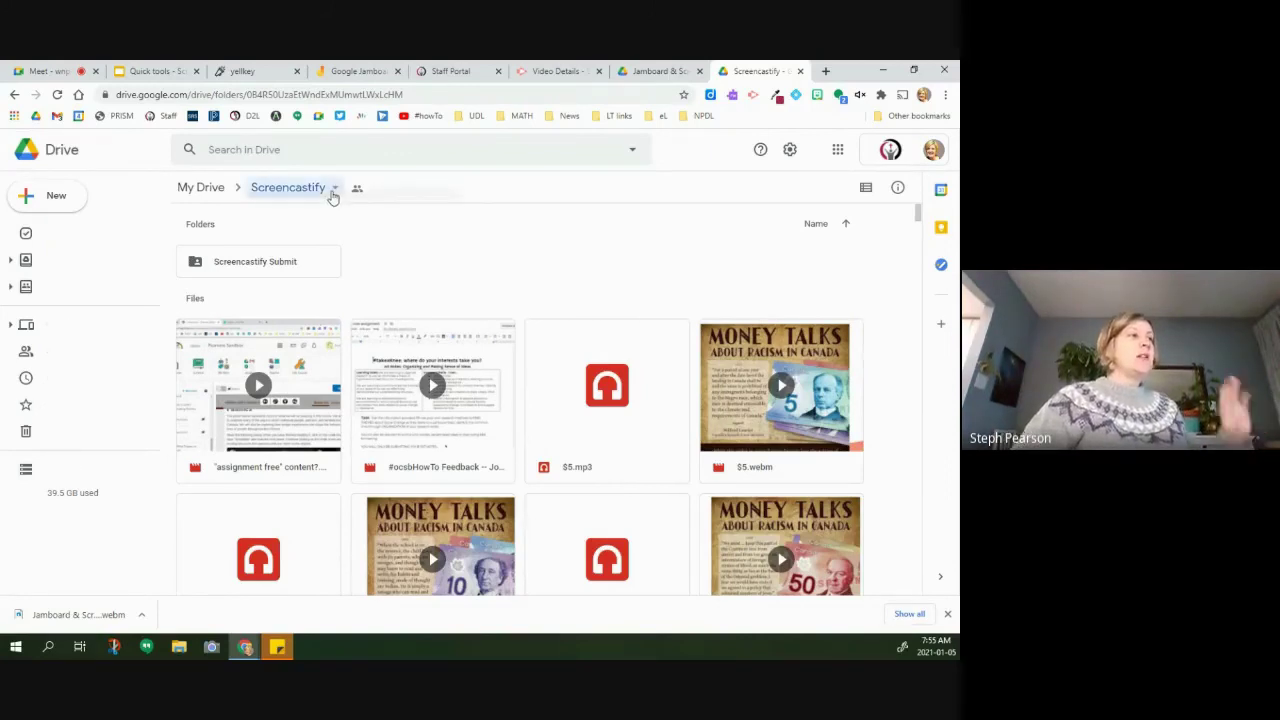
pyautogui.click(334, 189)
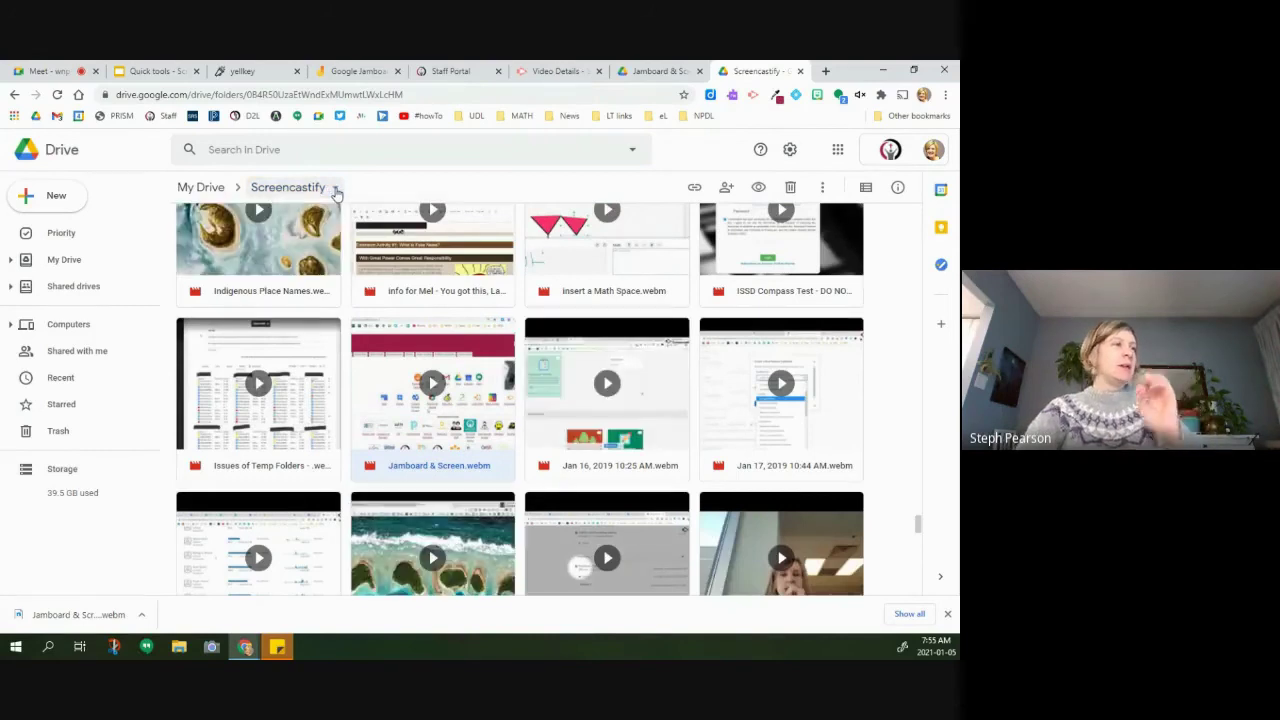
# Step: Open the Screencastify folder's sharing settings and show the link access options for the Ottawa Catholic School Board group
pyautogui.click(336, 191)
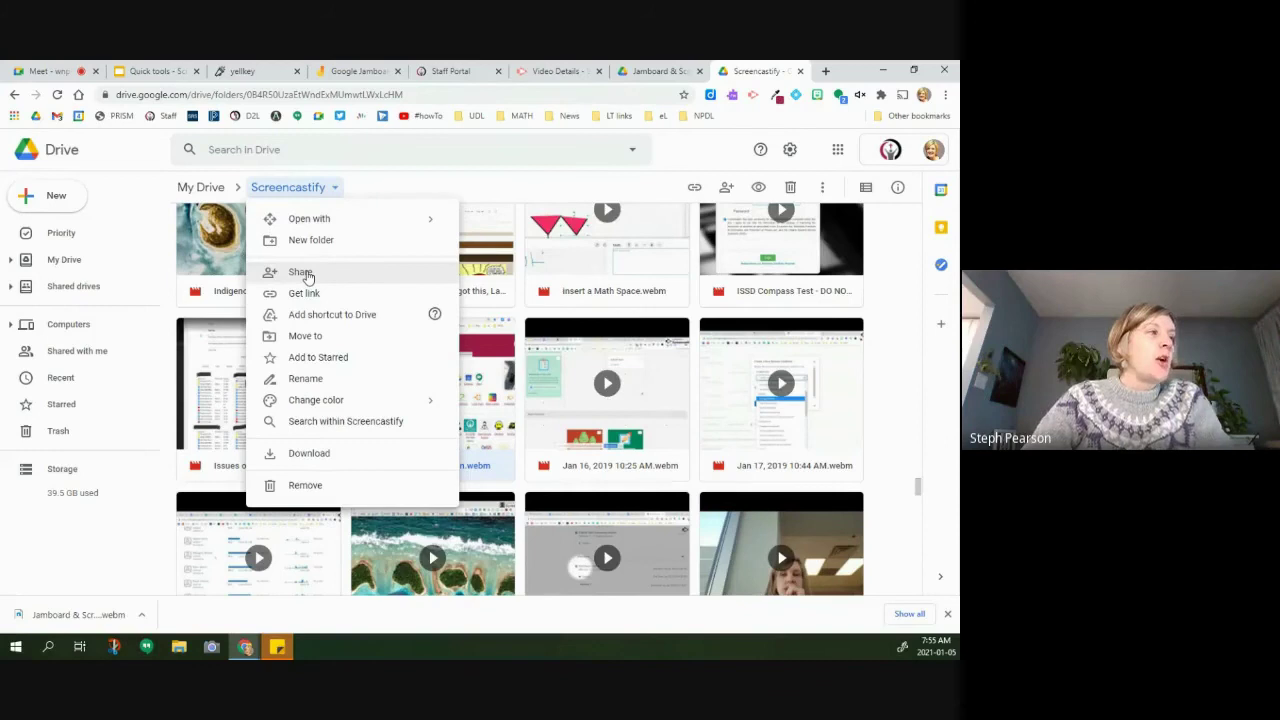
pyautogui.click(307, 275)
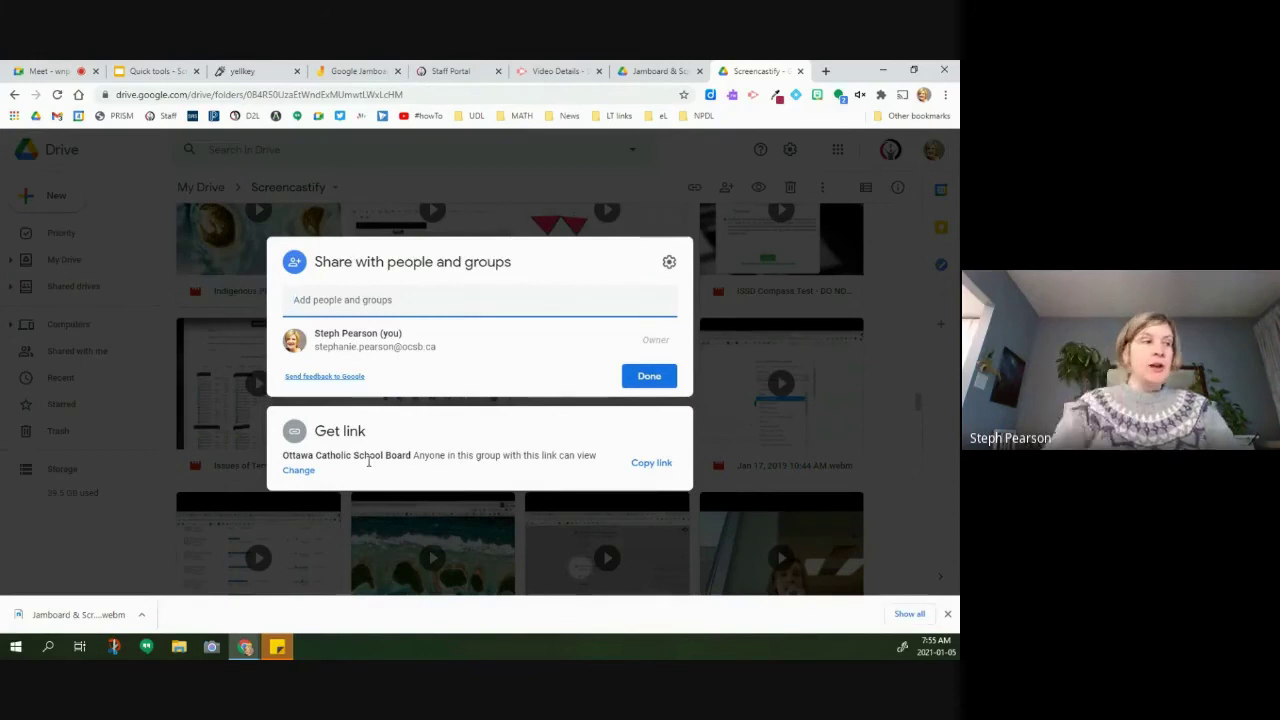
pyautogui.moveTo(308, 456); pyautogui.dragTo(477, 454)
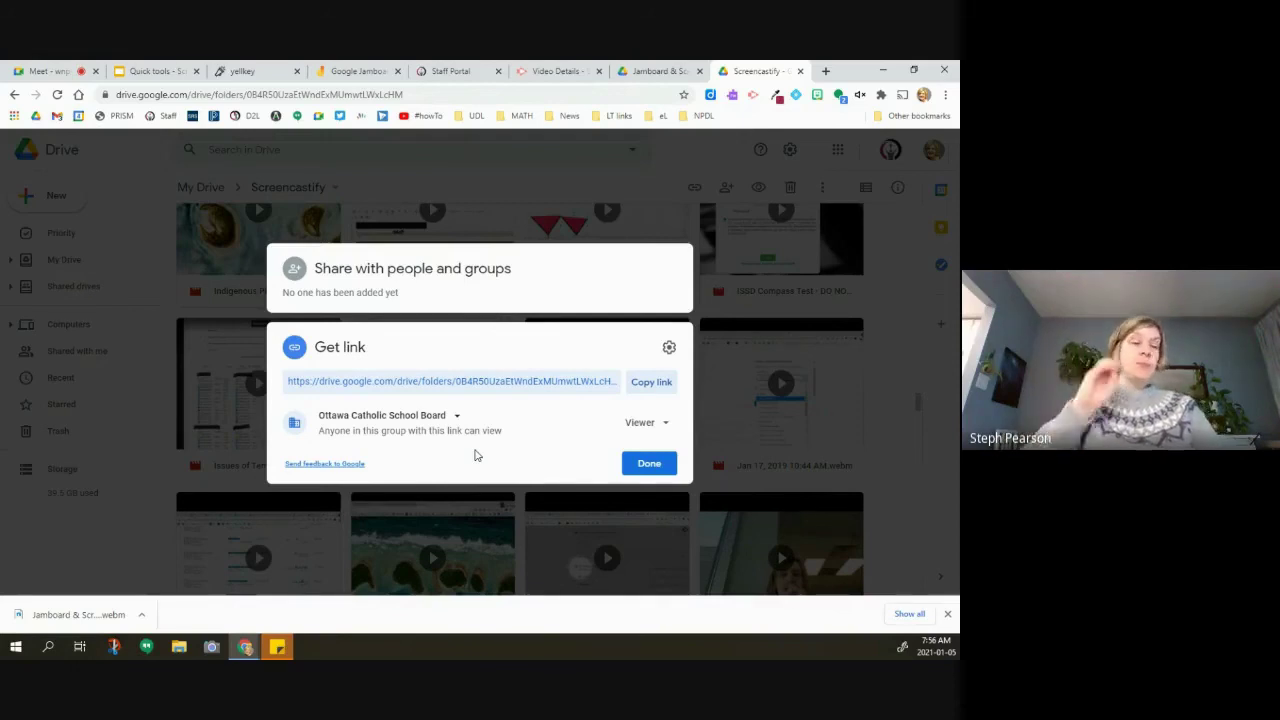
pyautogui.rightClick(457, 428)
pyautogui.press('Escape')
pyautogui.click(448, 420)
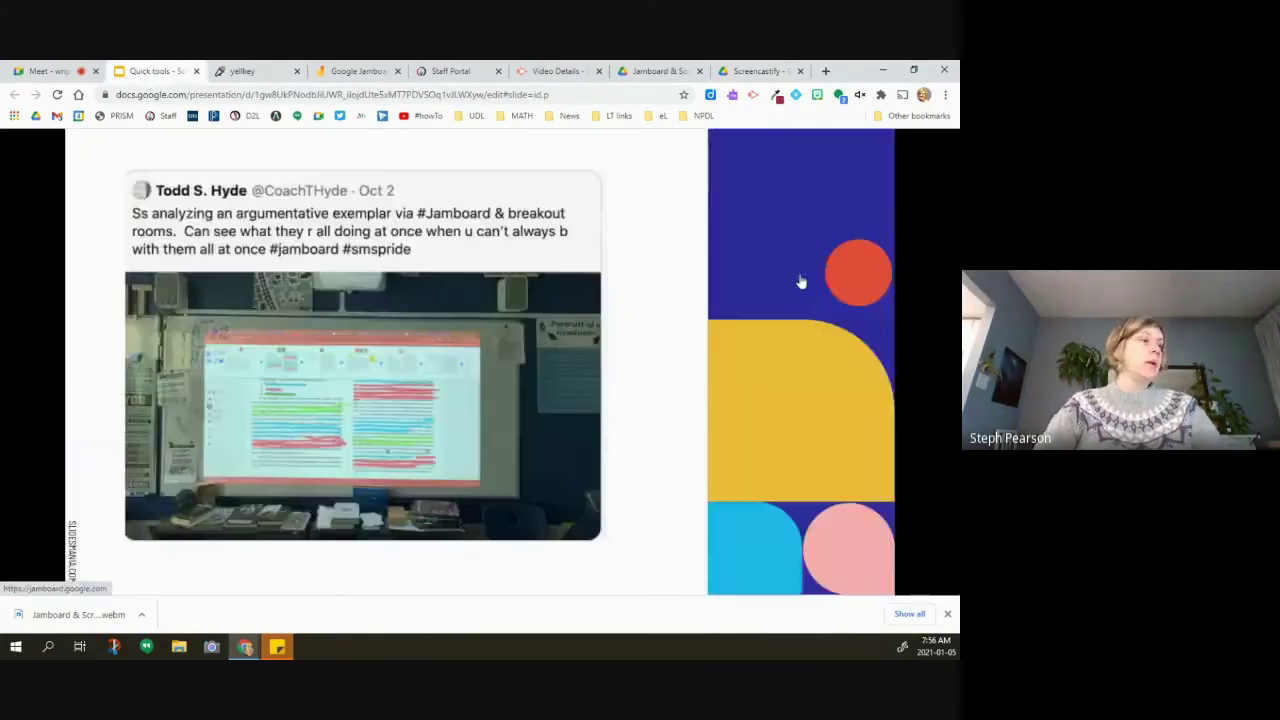
# Step: In the Quick tools presentation, advance through the Screencastify extension and "How it Works" slides to "Where do the videos go?"
pyautogui.press('Right')
pyautogui.press('Right')
pyautogui.press('Right')
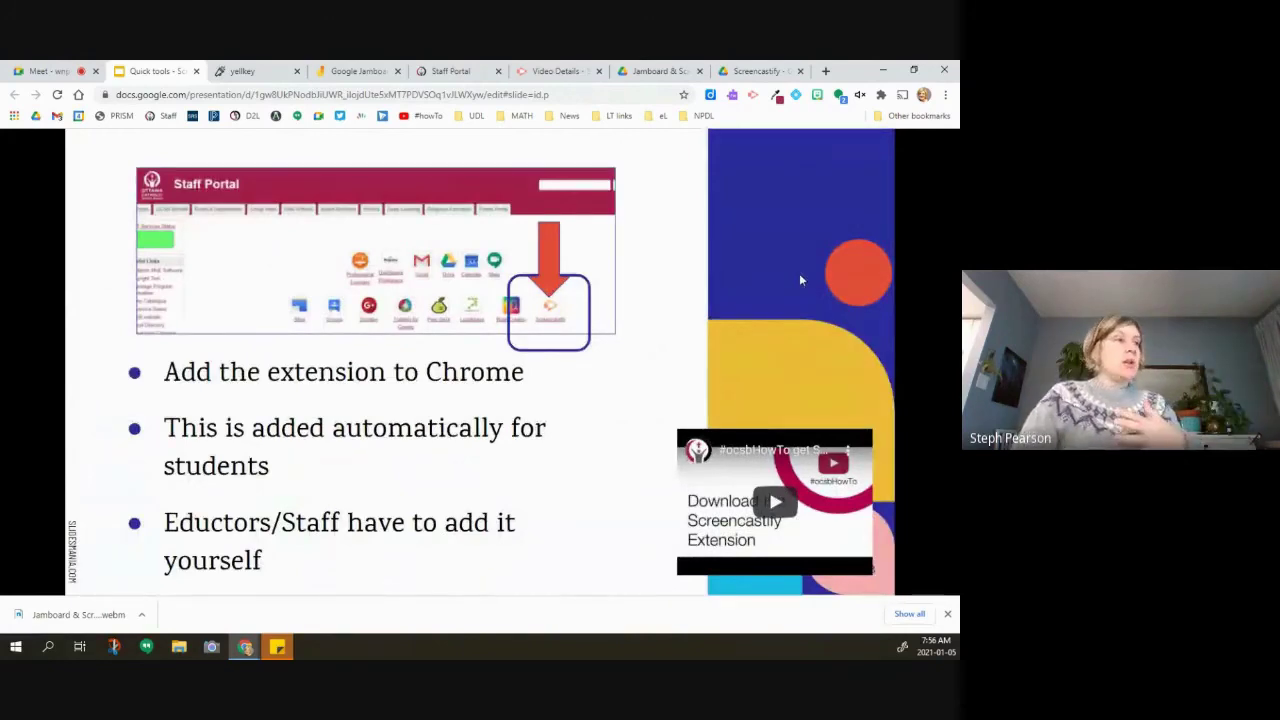
pyautogui.press('Right')
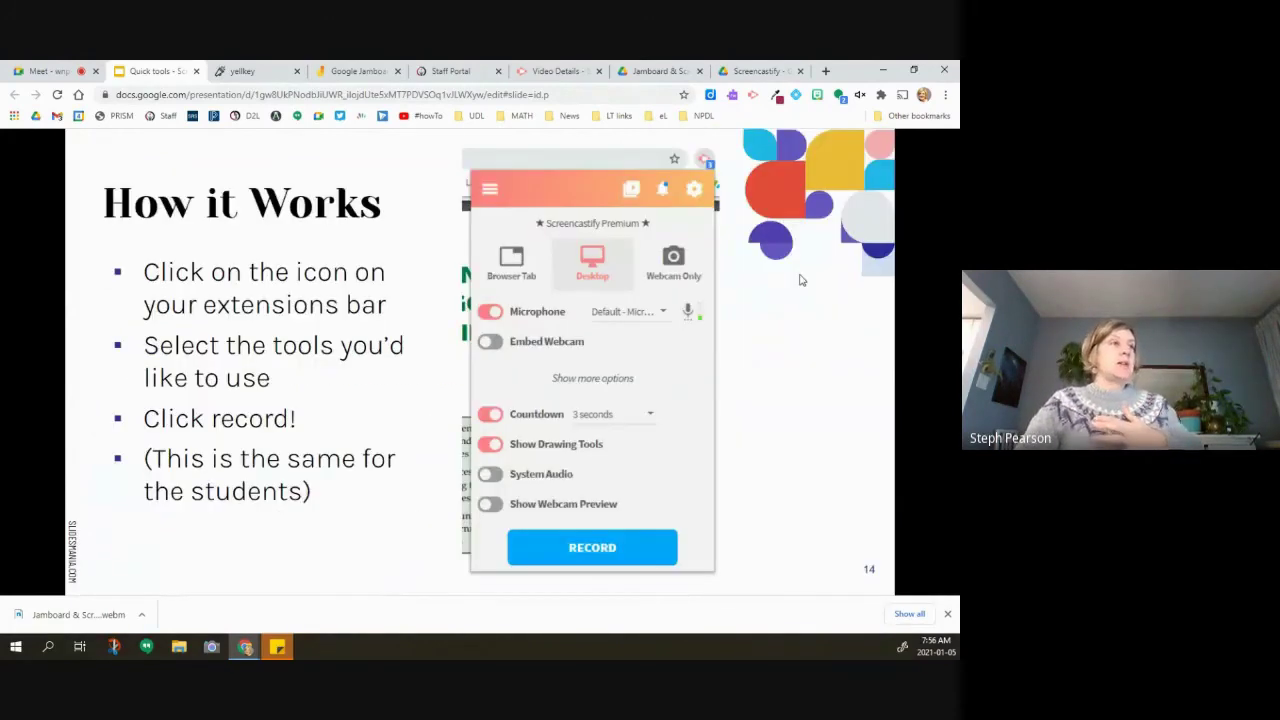
pyautogui.press('Right')
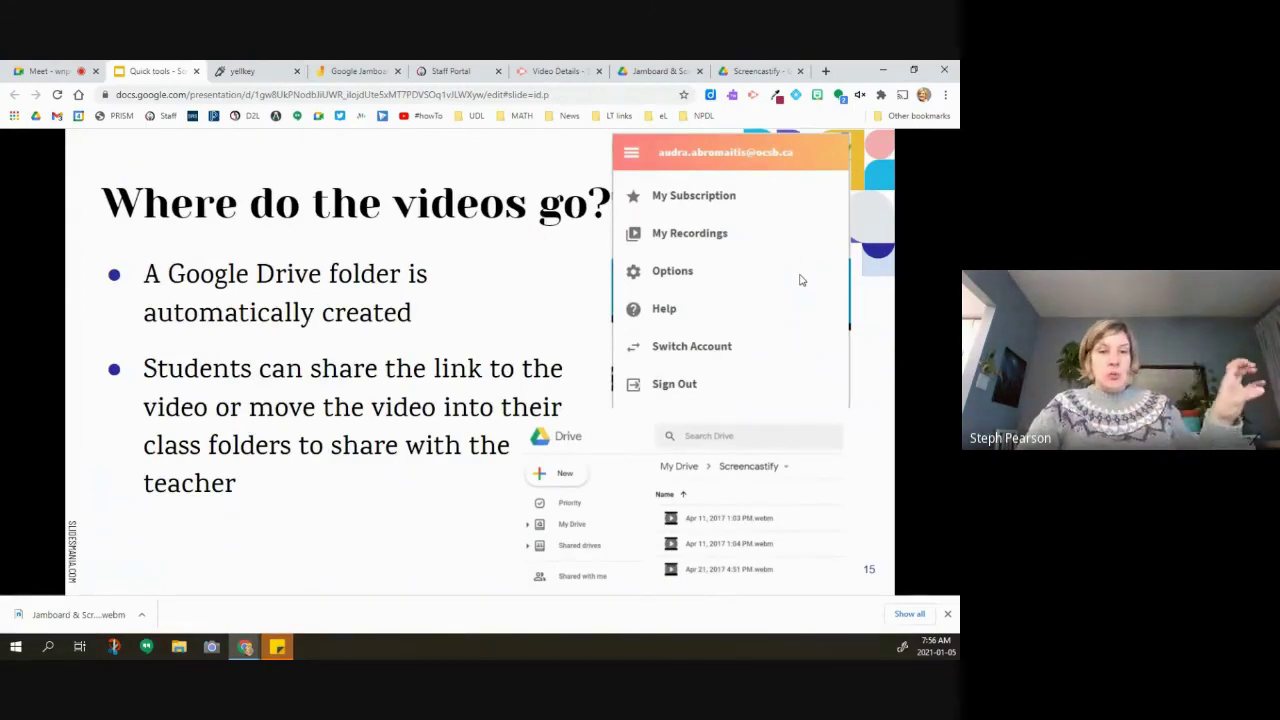
# Step: Advance past the embedded how-to videos and the "More Professional Development!" slide to the "Office Hours" slide
pyautogui.press('Right')
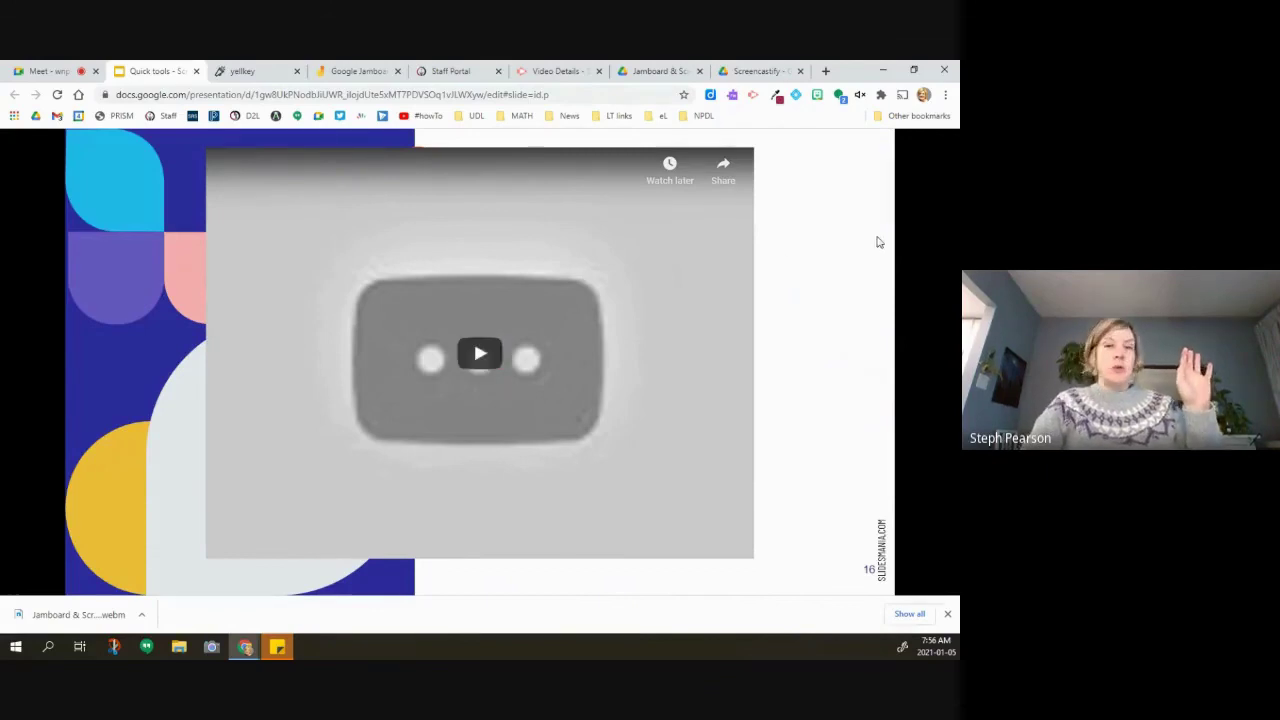
pyautogui.press('Right')
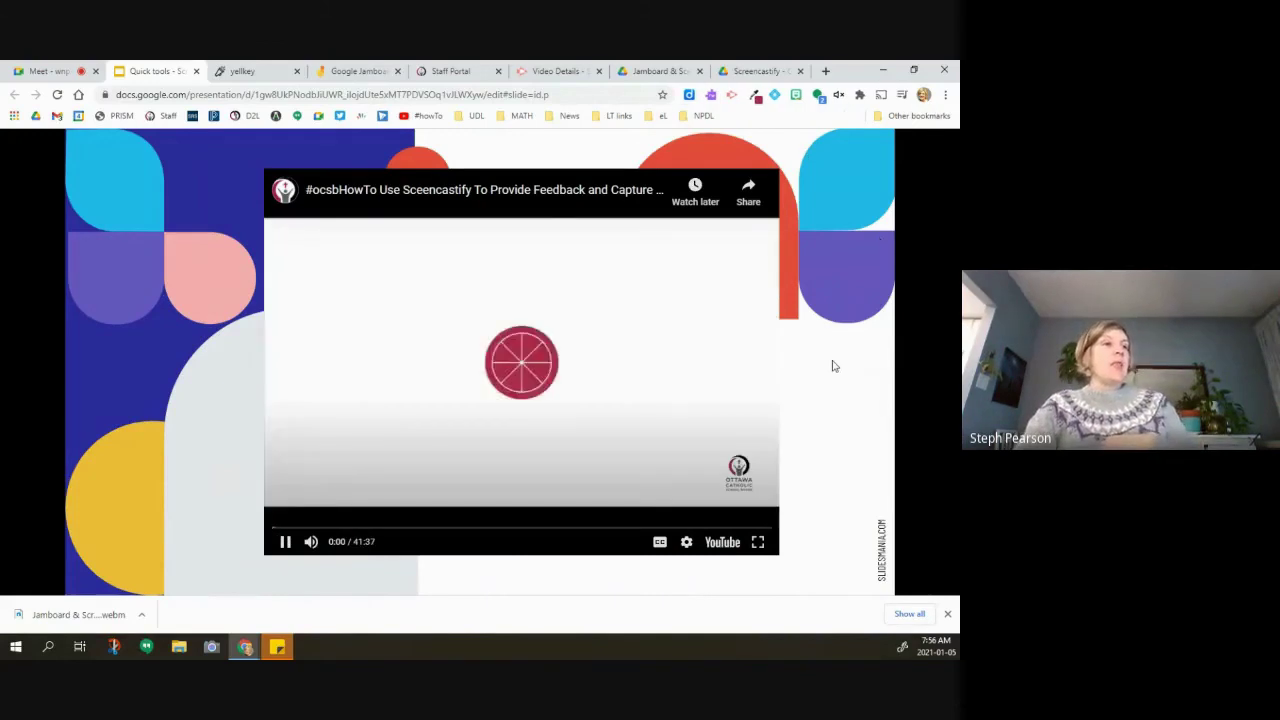
pyautogui.press('Right')
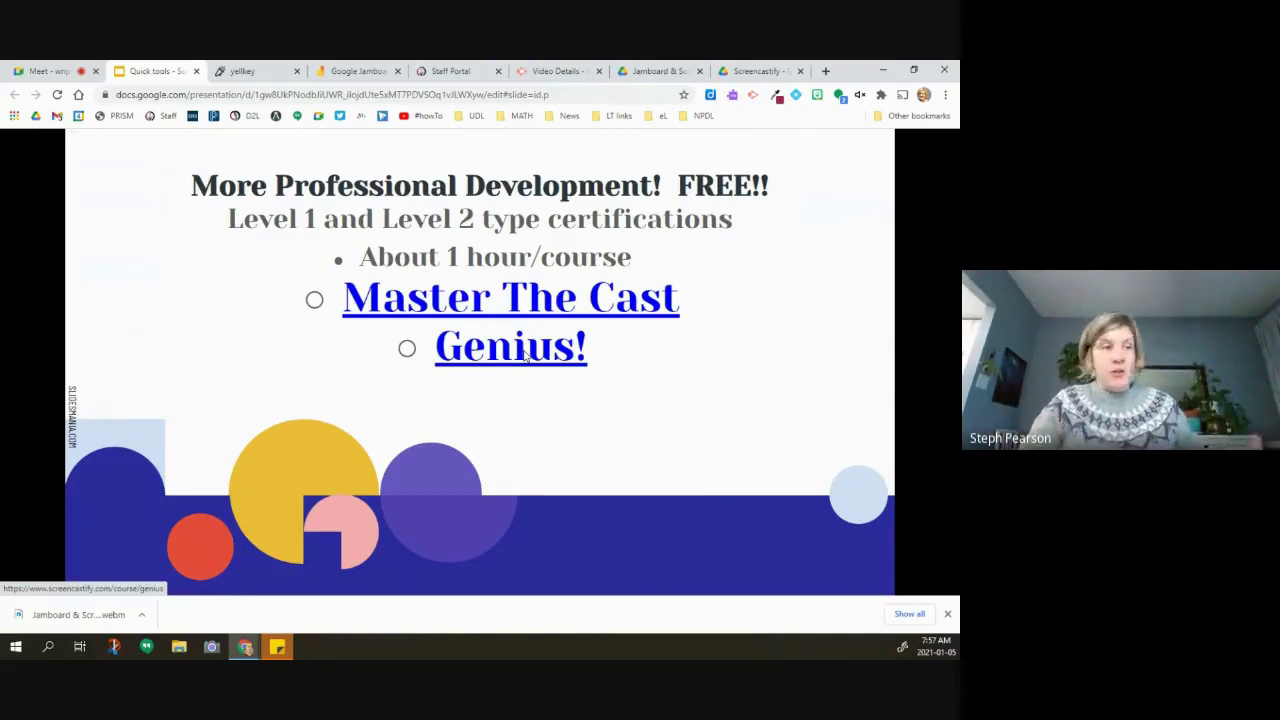
pyautogui.click(760, 397)
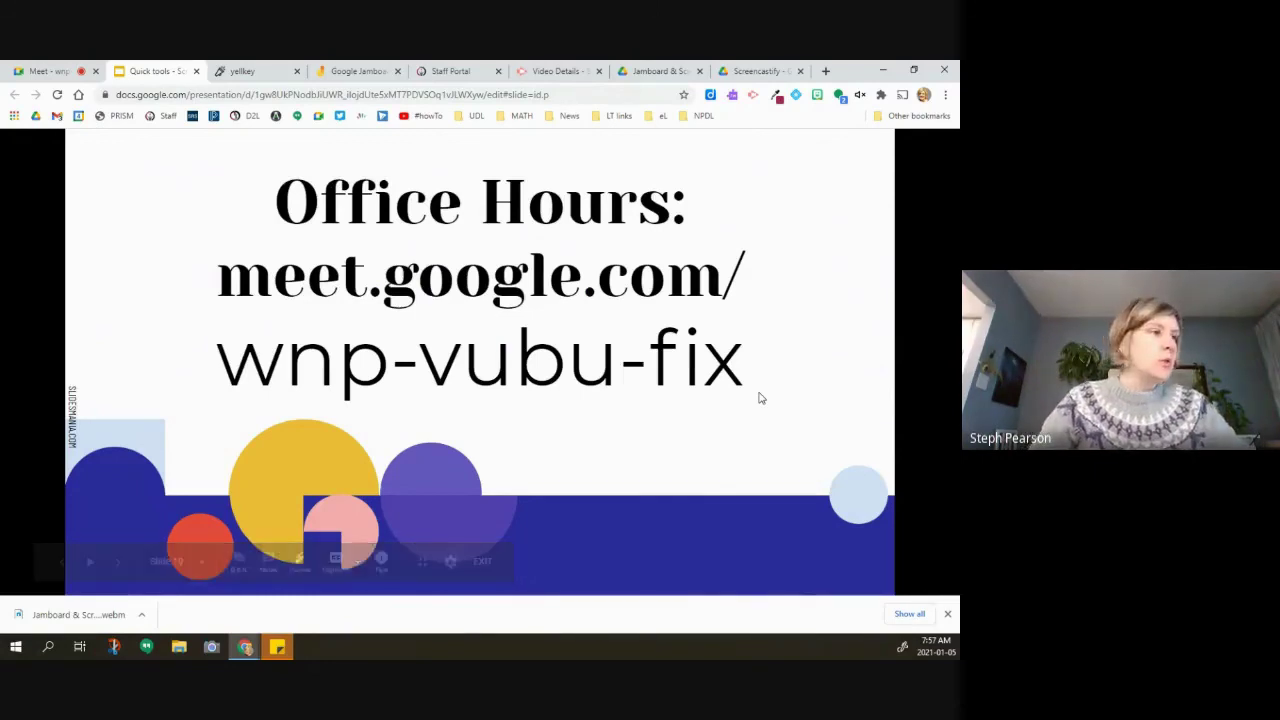
pyautogui.click(760, 397)
pyautogui.press('Left')
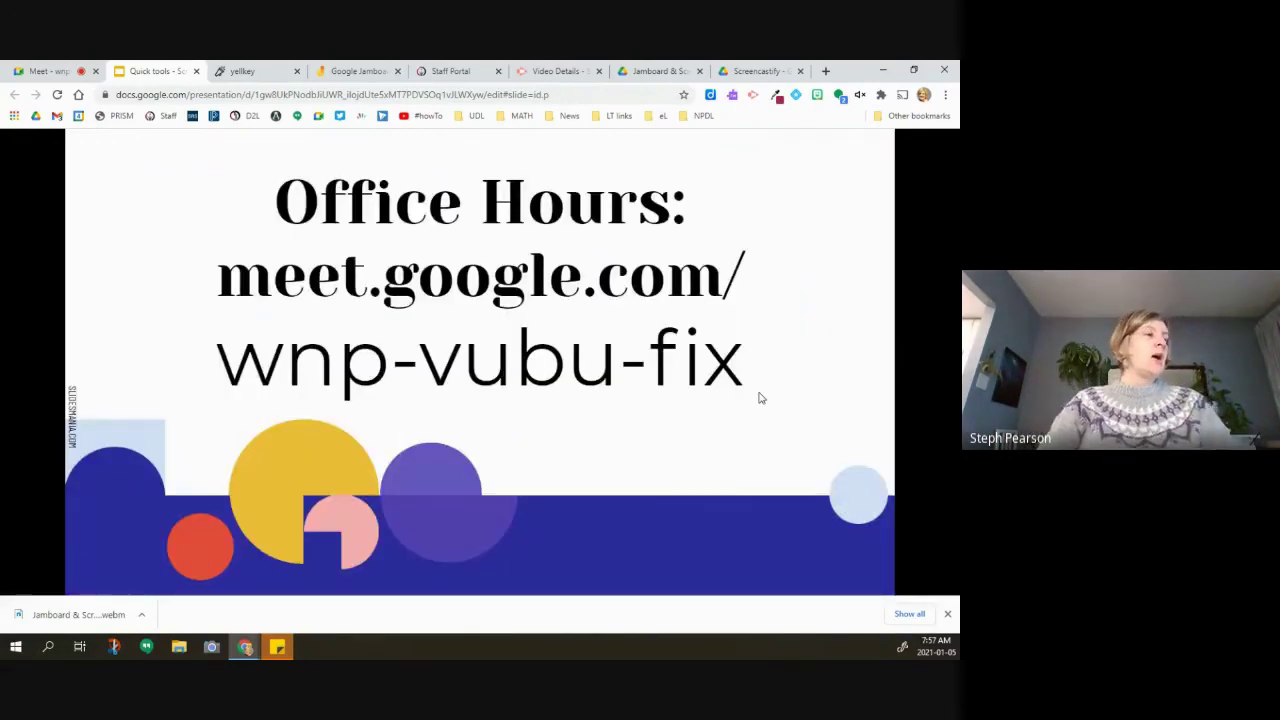